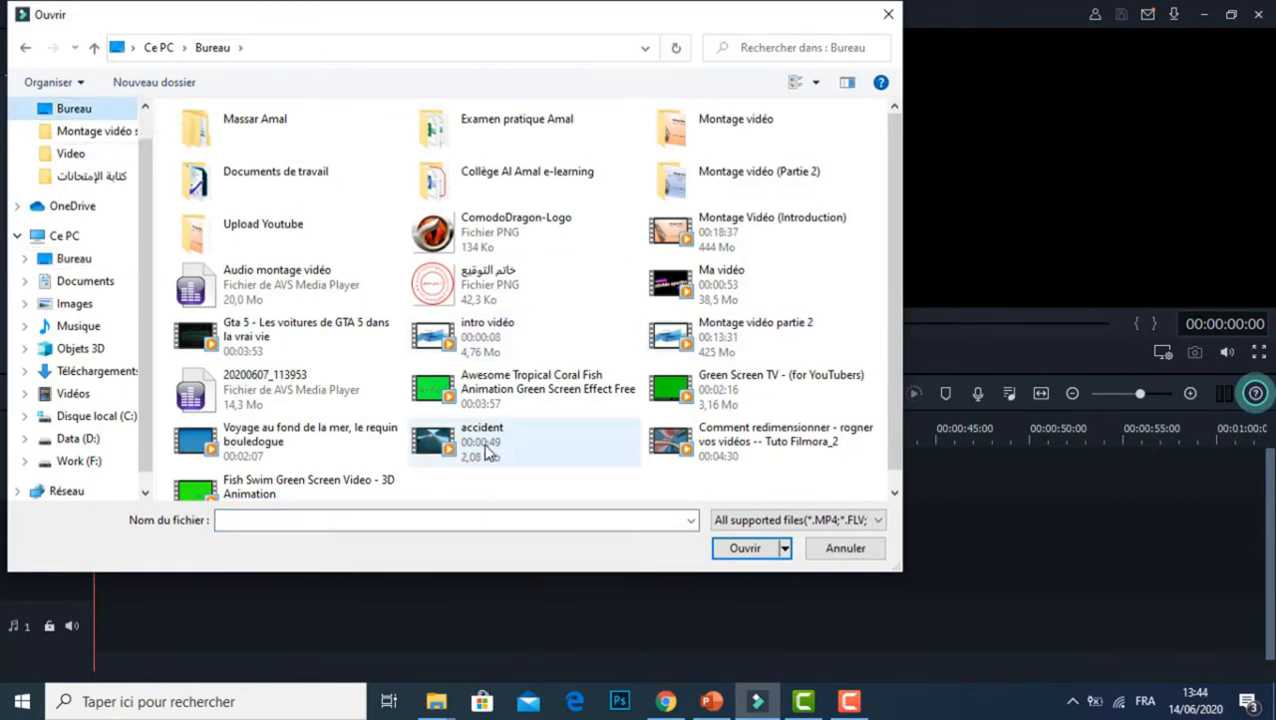
Step: Import the video "Voyage au fond de la mer, le requin bouledogue" and place it at the start of video track 1, keeping 1920 x 1080 25fps
double_click(340, 440)
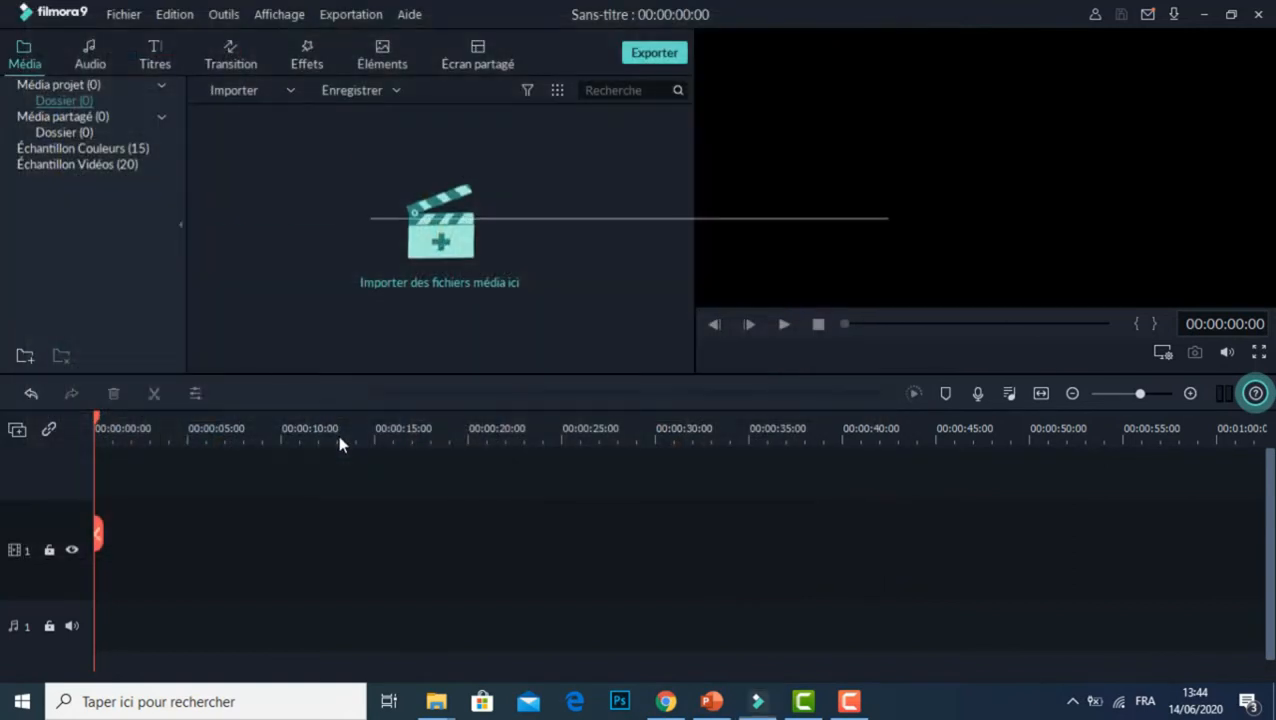
left_click_drag(313, 185, 89, 571)
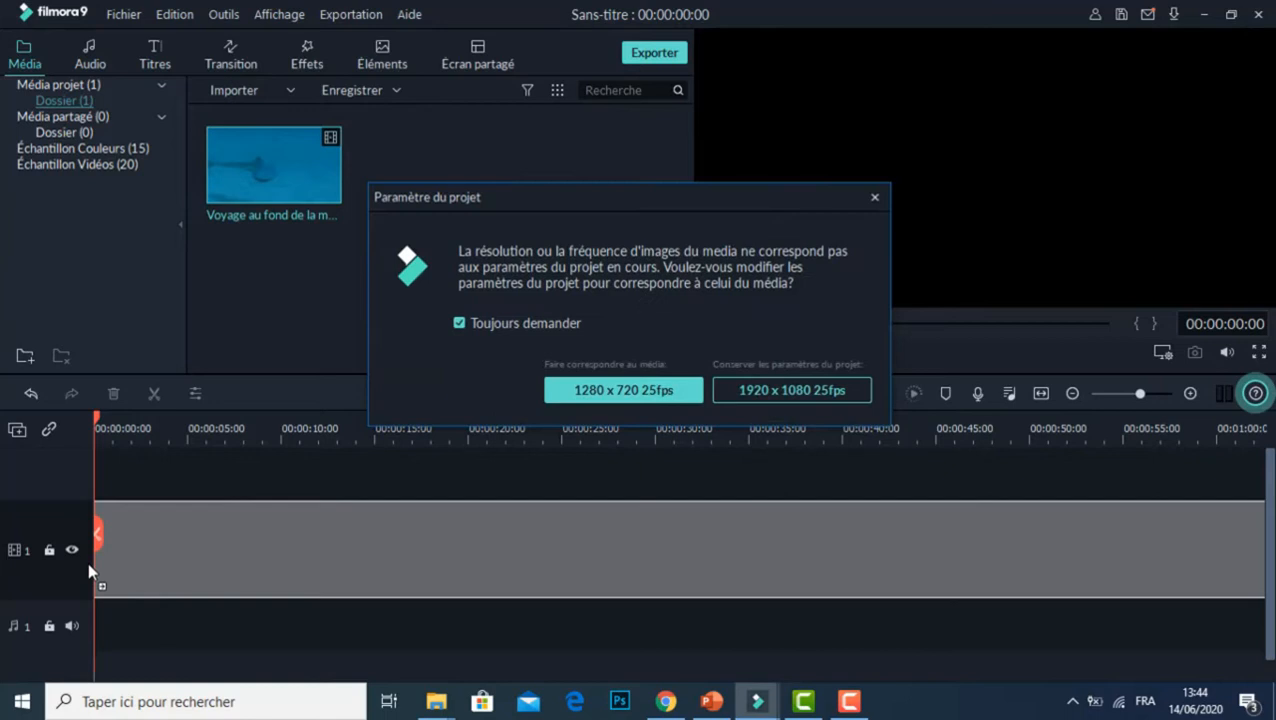
left_click(792, 390)
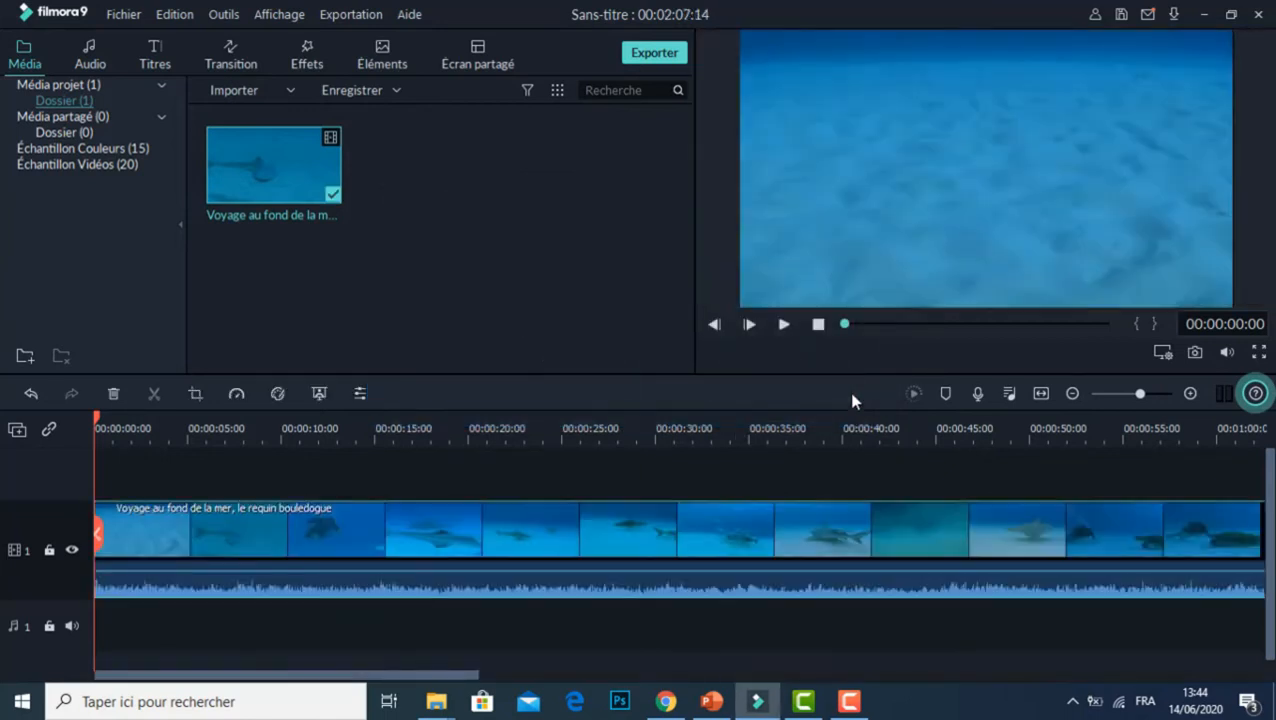
Step: Preview the opening seconds of the shark video, pause it and lower the playback volume
left_click(784, 324)
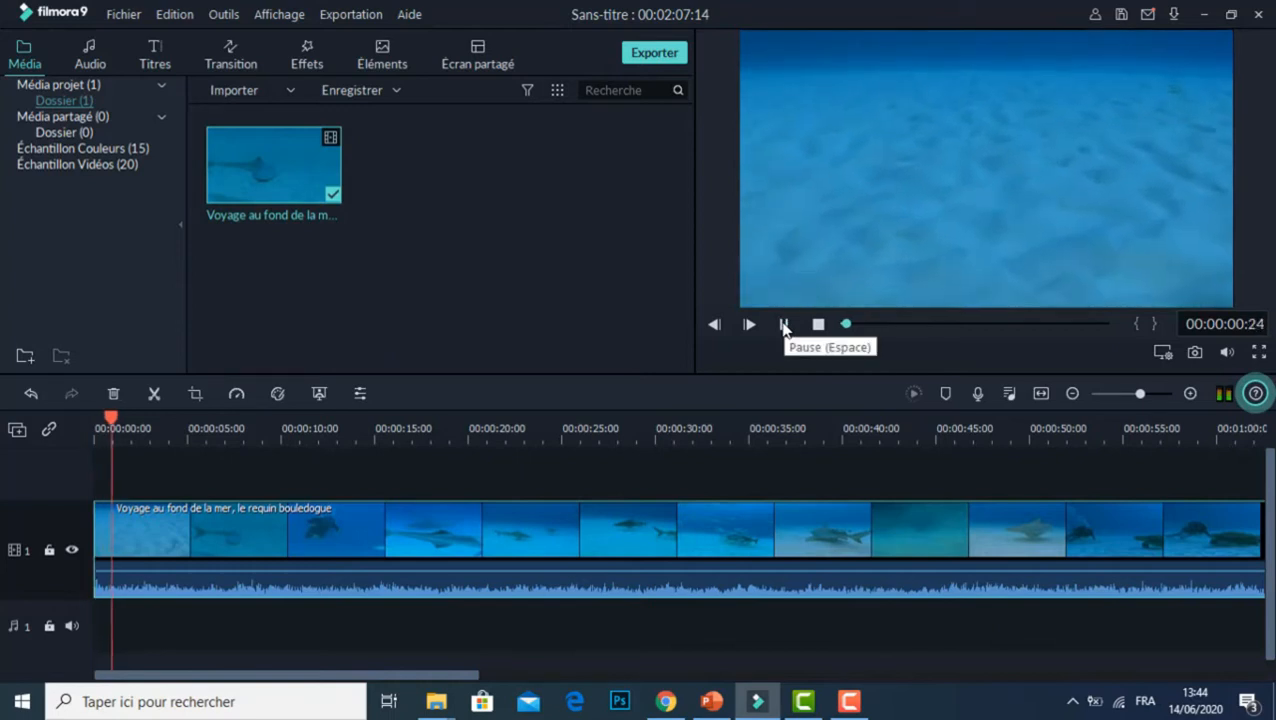
left_click(784, 324)
key("XF86AudioLowerVolume")
key("XF86AudioLowerVolume")
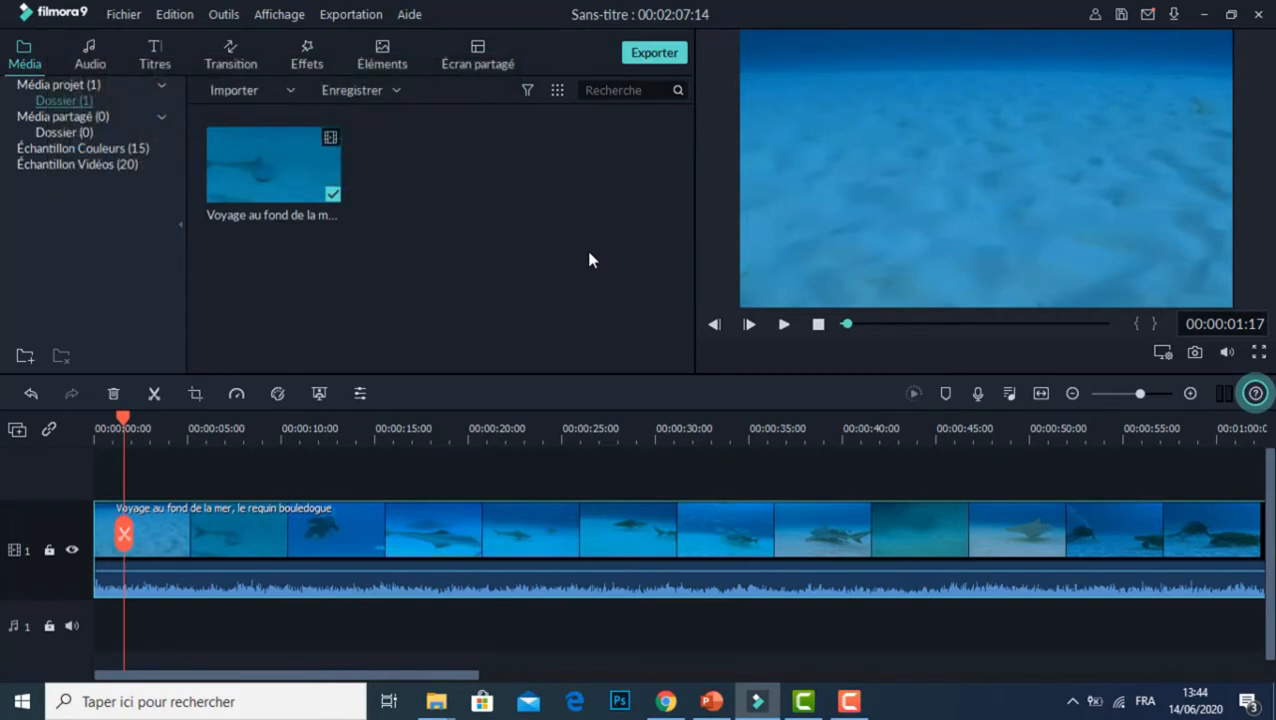
Step: Add the Badge 5 element from the Insigne category to video track 1, directly after the shark clip
left_click(375, 64)
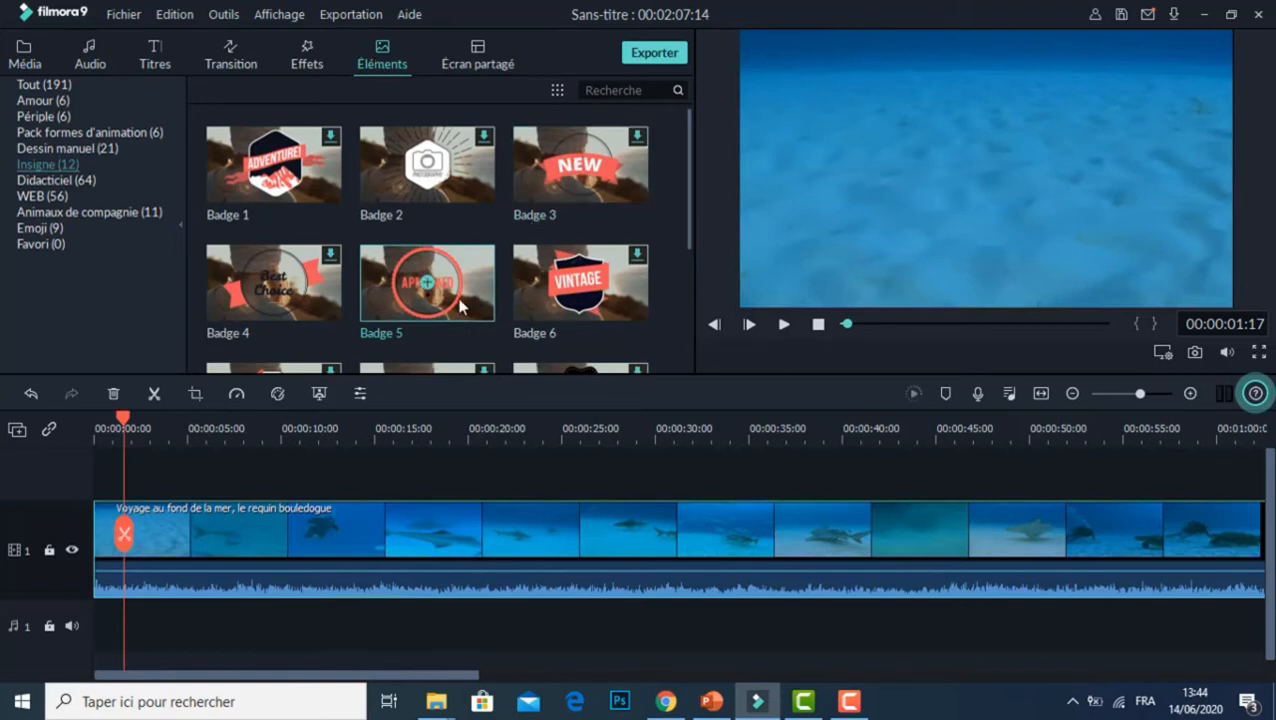
left_click_drag(458, 306, 1002, 358)
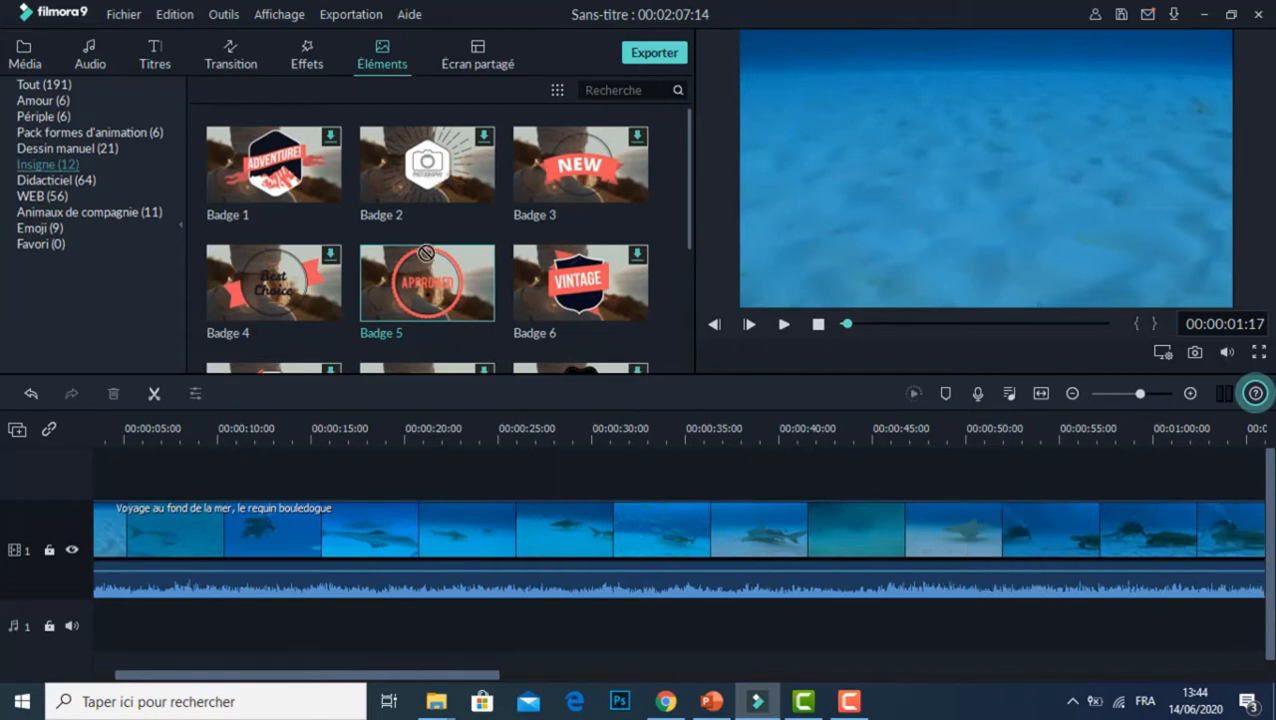
left_click(1073, 393)
left_click_drag(424, 280, 748, 545)
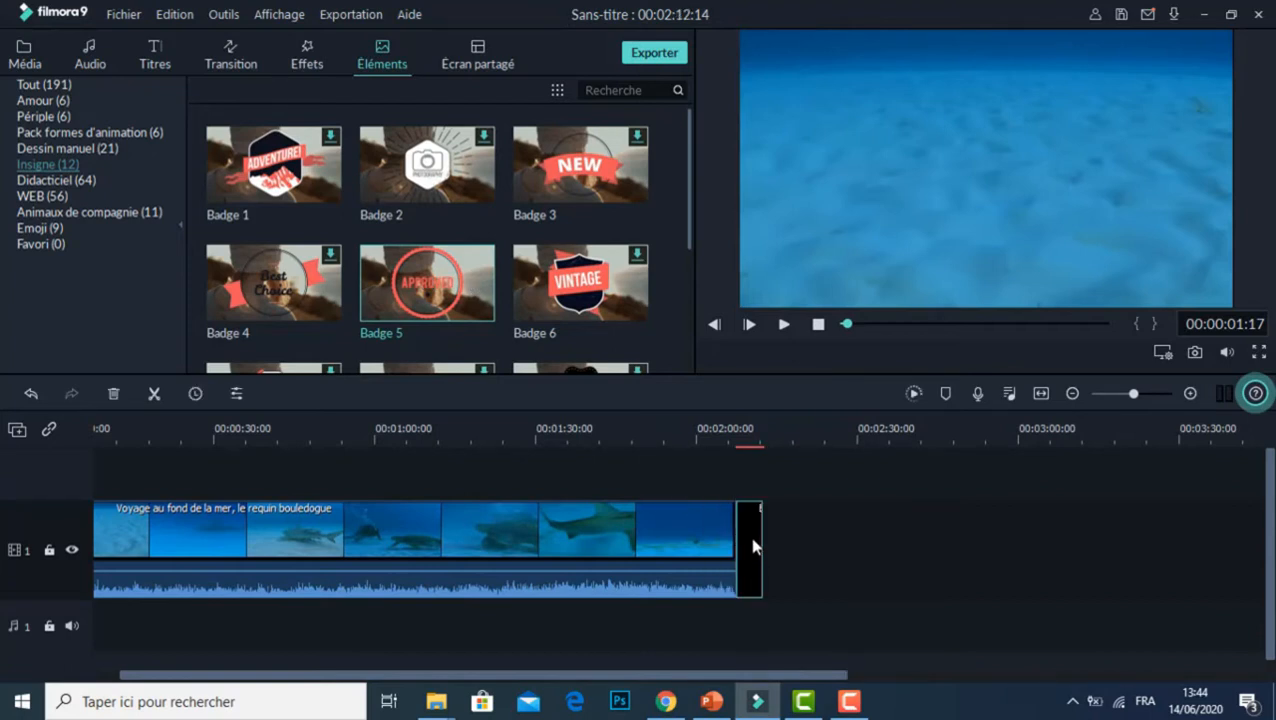
Step: Shrink the badge to about two thirds of its size, keep it centred in the frame and accept the change
double_click(752, 545)
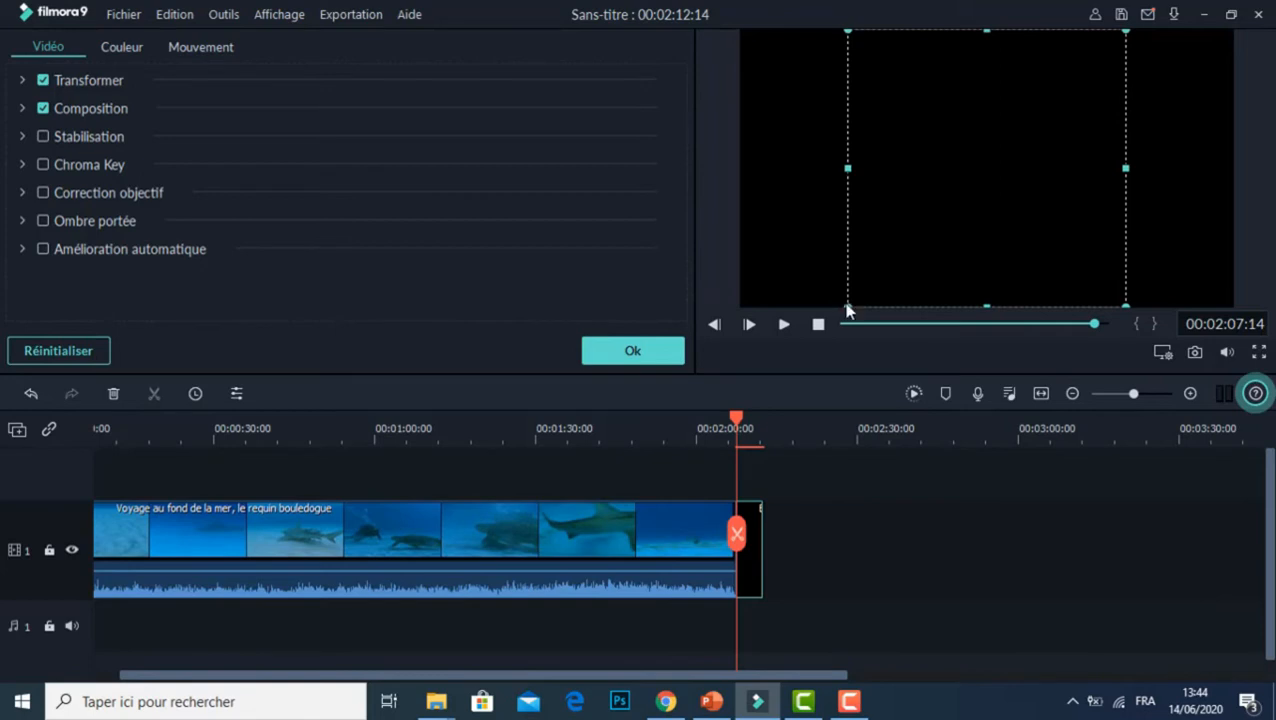
left_click_drag(847, 301, 954, 117)
left_click_drag(1025, 137, 990, 182)
left_click(634, 346)
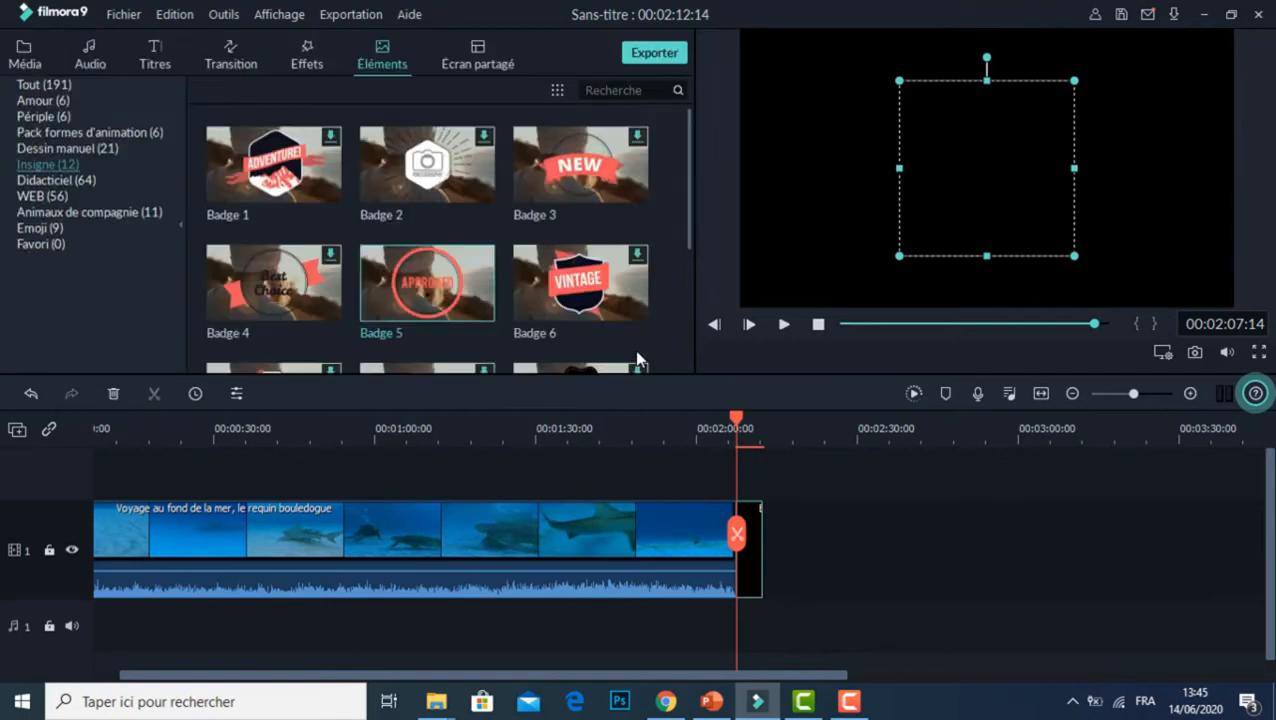
Step: Play back the end of the video to check the passage from the shark clip to the badge
left_click_drag(737, 418, 606, 418)
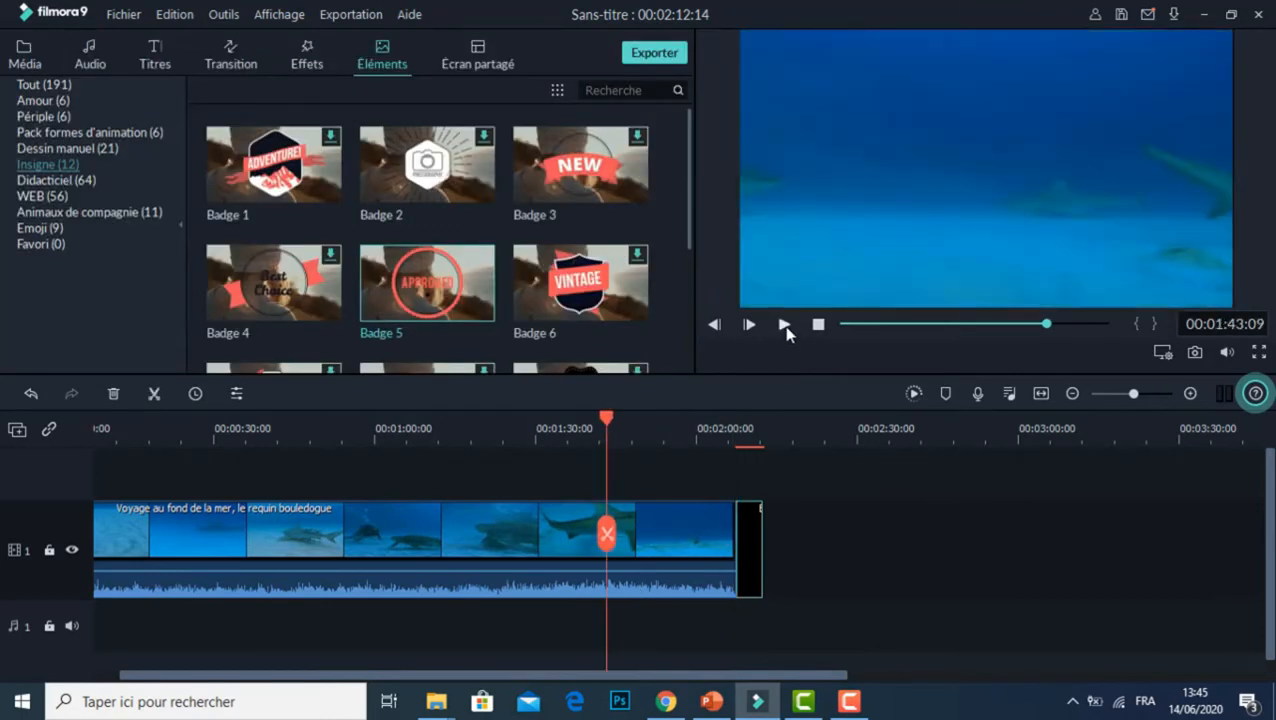
left_click(785, 326)
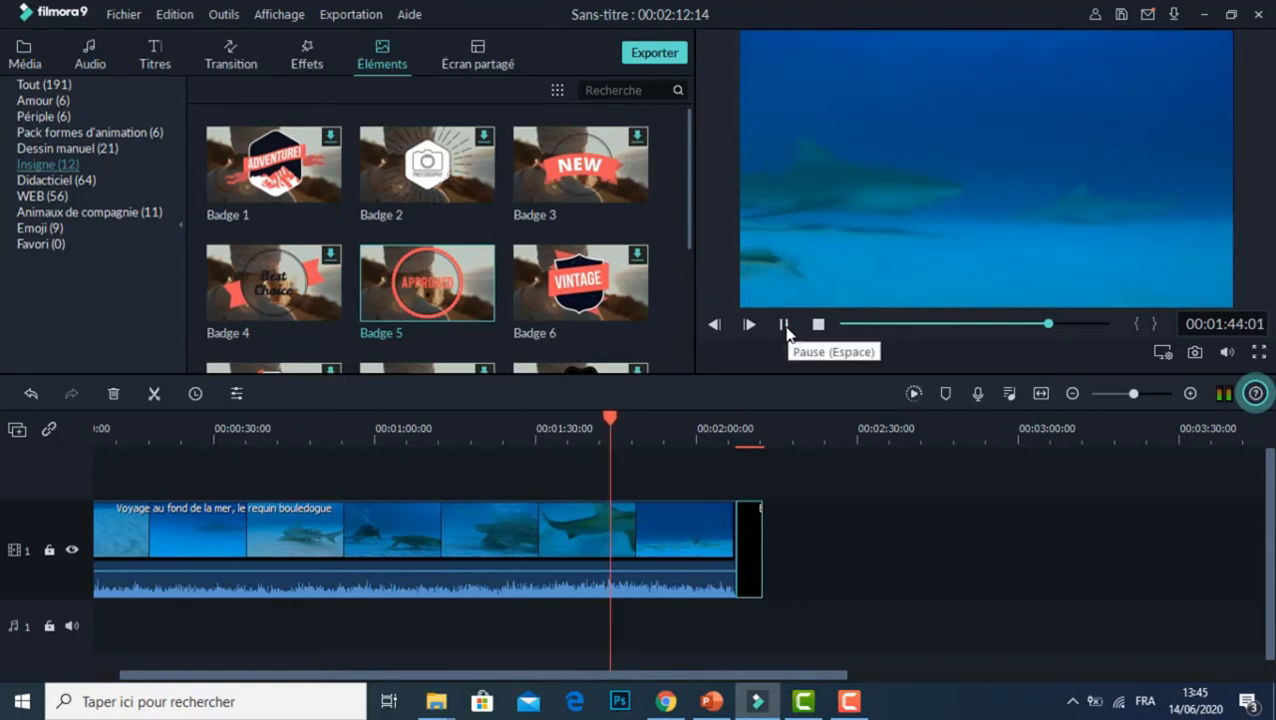
left_click(1069, 324)
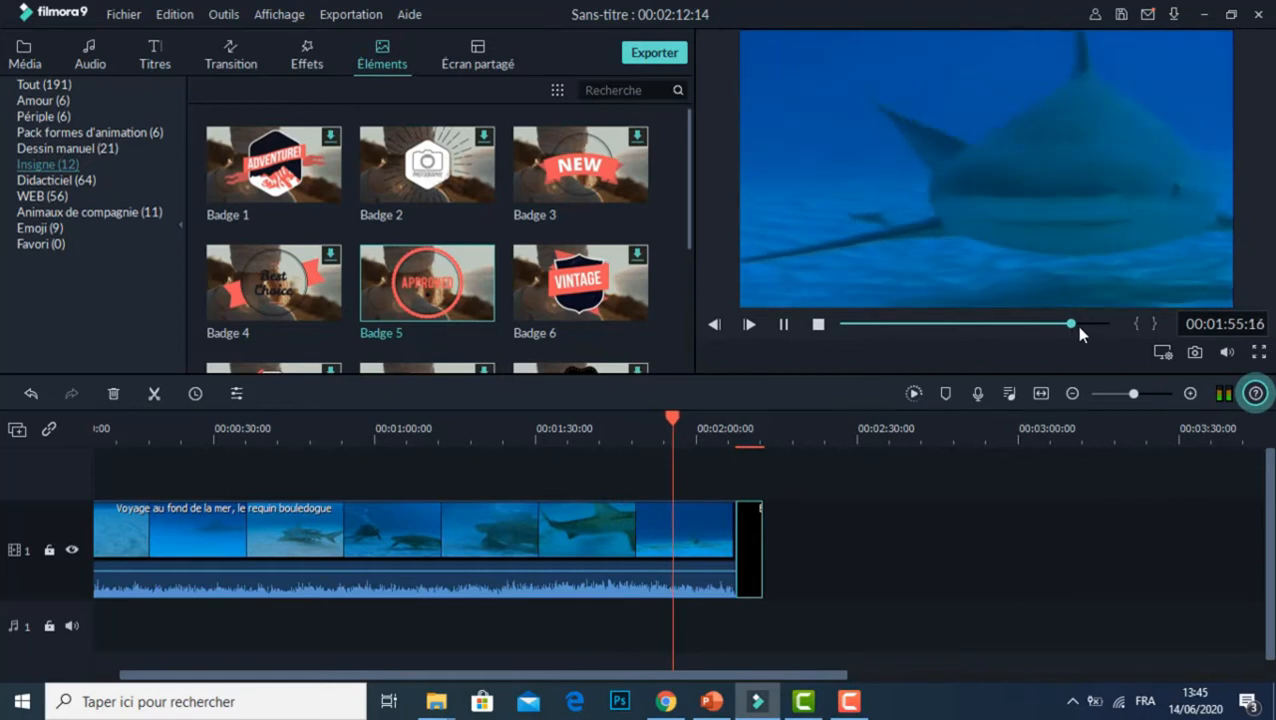
left_click(1082, 325)
left_click(1098, 325)
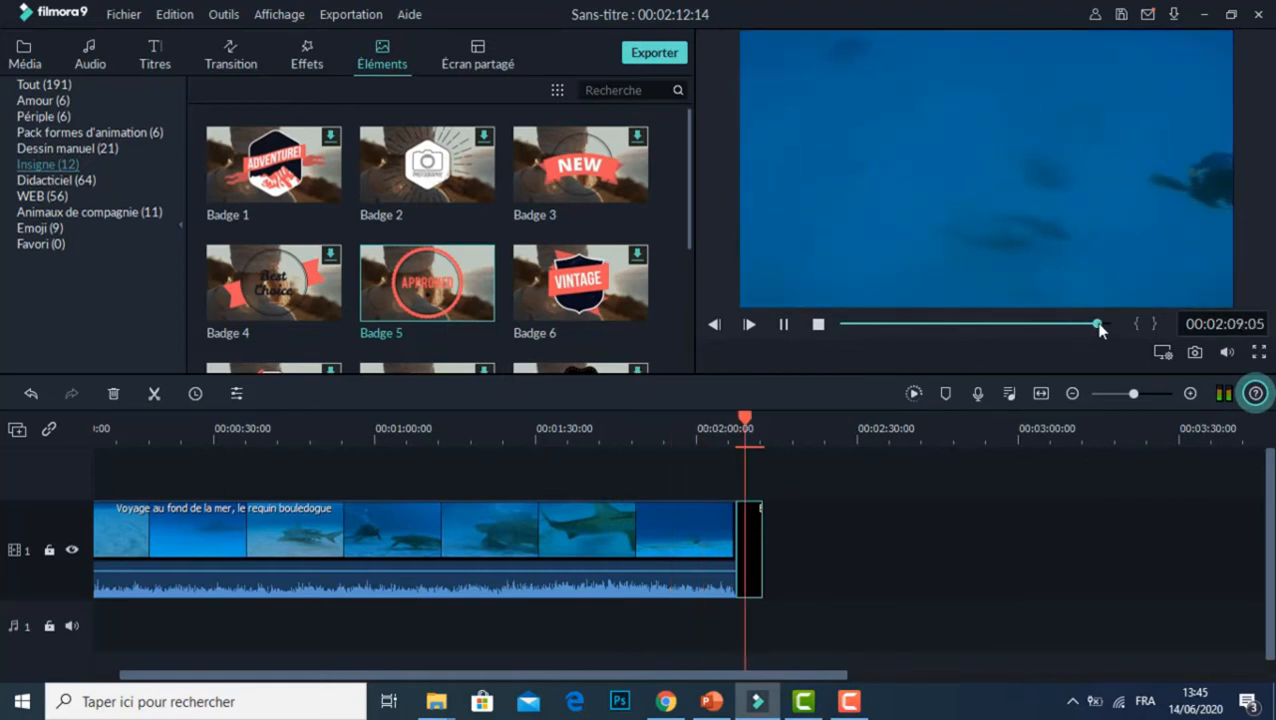
left_click_drag(749, 421, 721, 421)
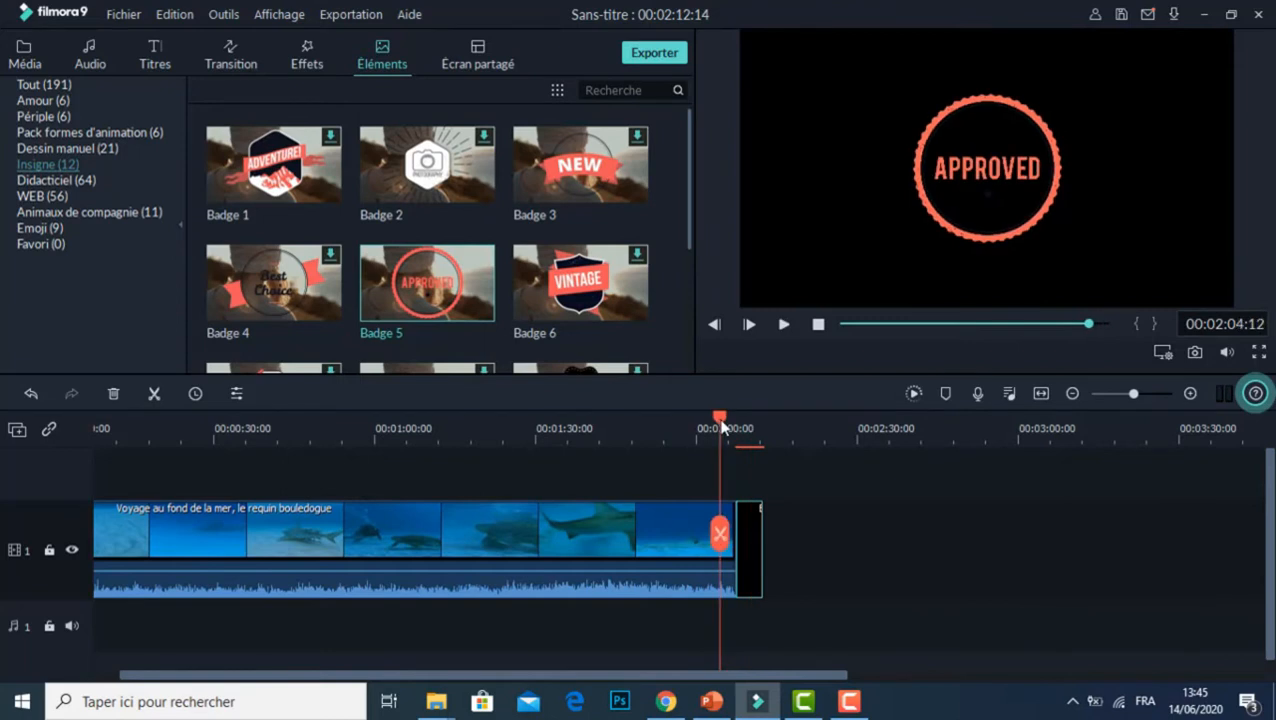
left_click(779, 327)
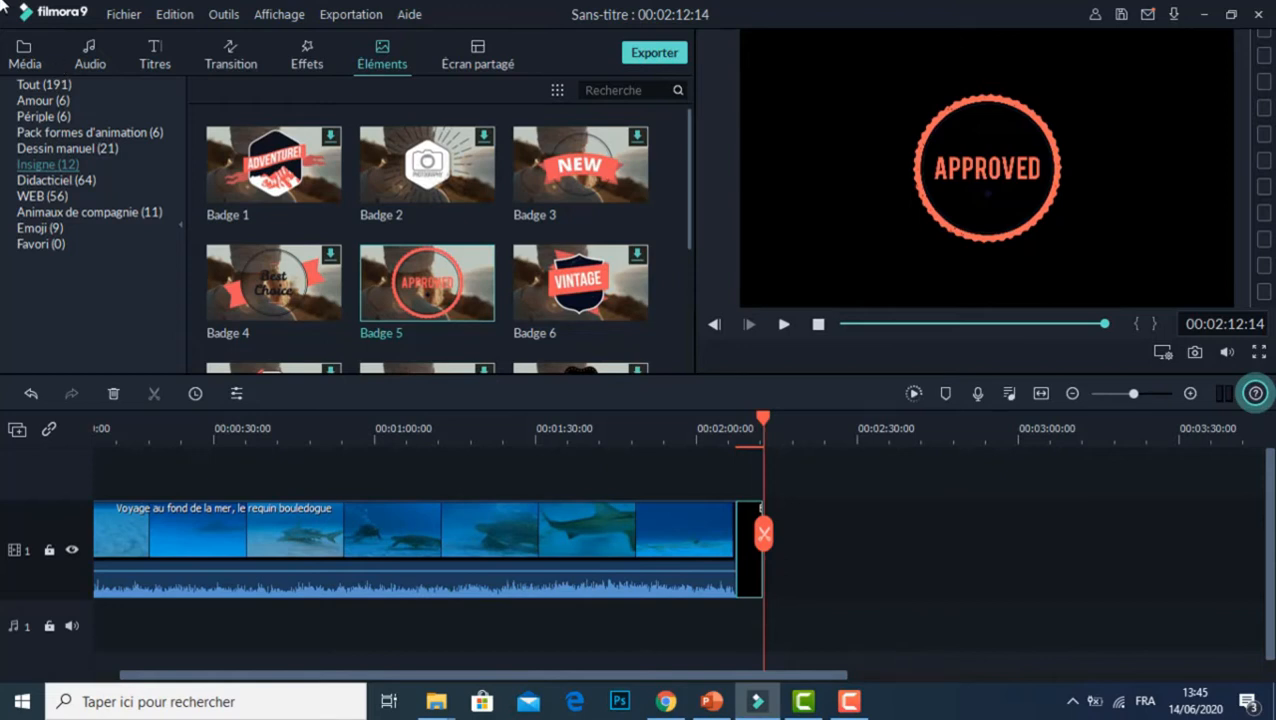
Step: Start a new project without saving the changes to the current one
left_click(124, 15)
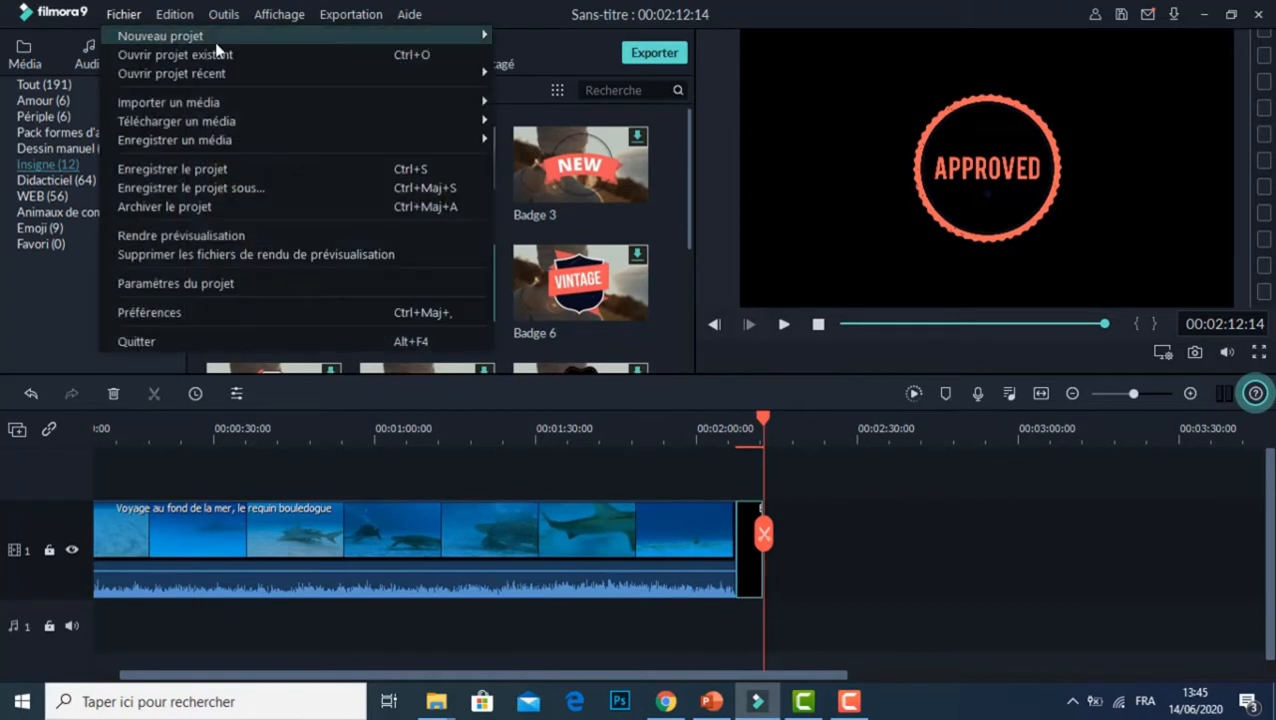
mouse_move(214, 38)
left_click(580, 37)
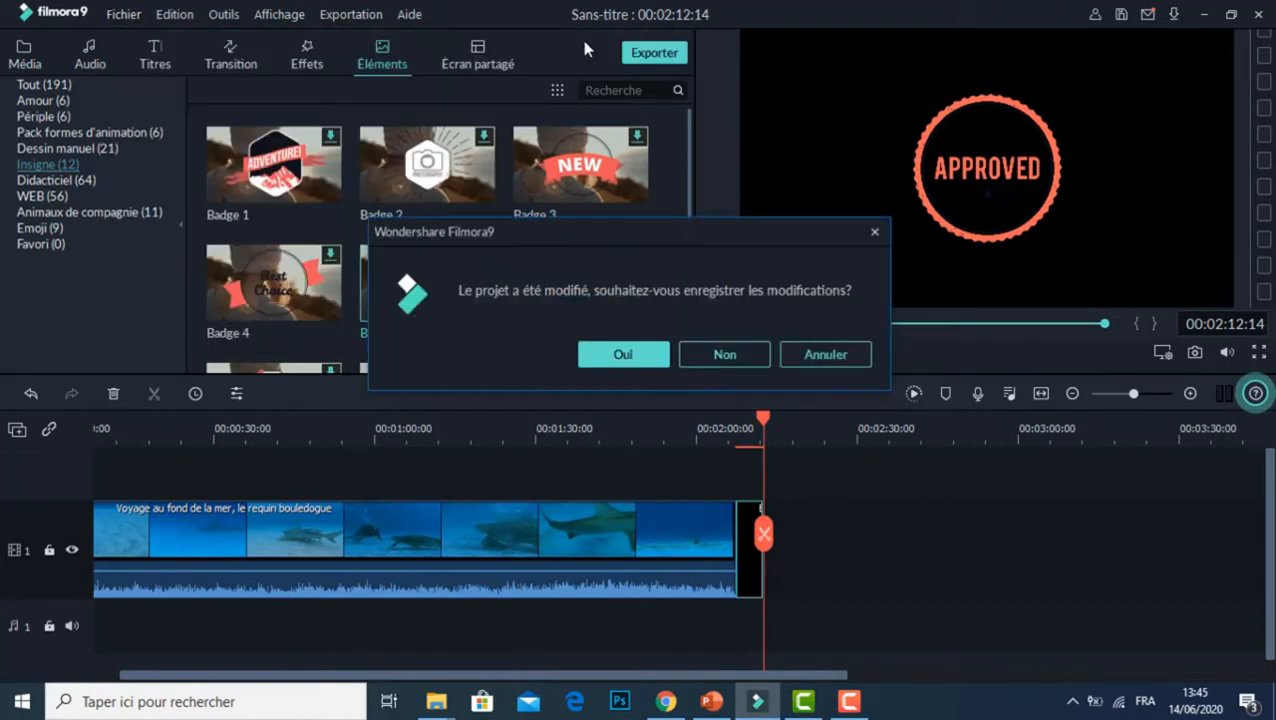
left_click(748, 356)
Step: Import the video "accident" and place it at the start of video track 1, keeping the 1920 x 1080 25fps project settings
mouse_move(226, 93)
left_click(243, 114)
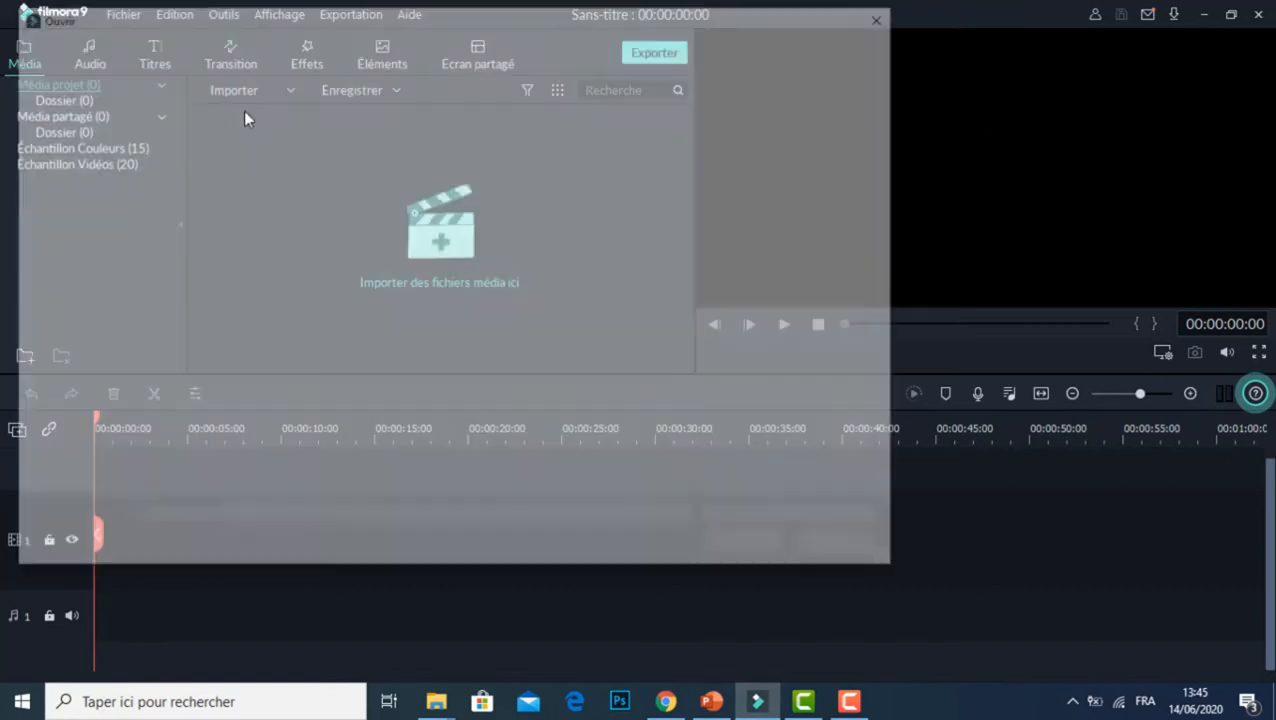
left_click(468, 443)
double_click(466, 443)
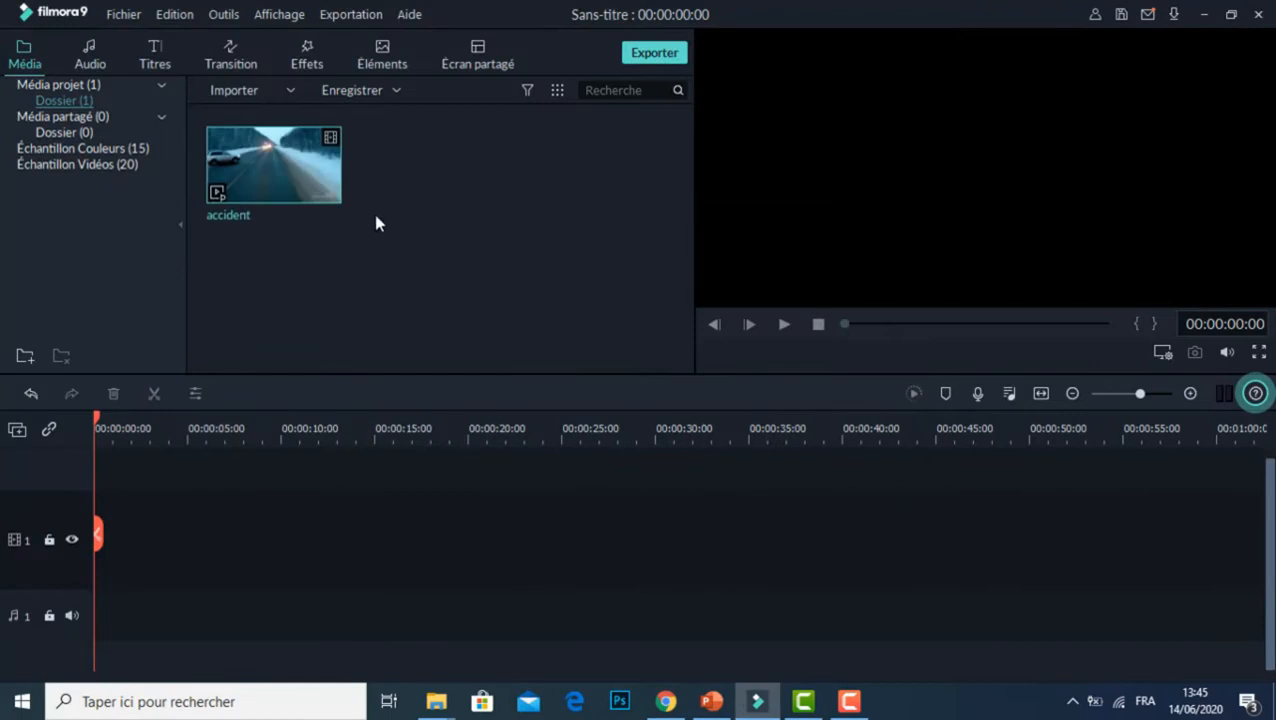
left_click_drag(314, 177, 94, 561)
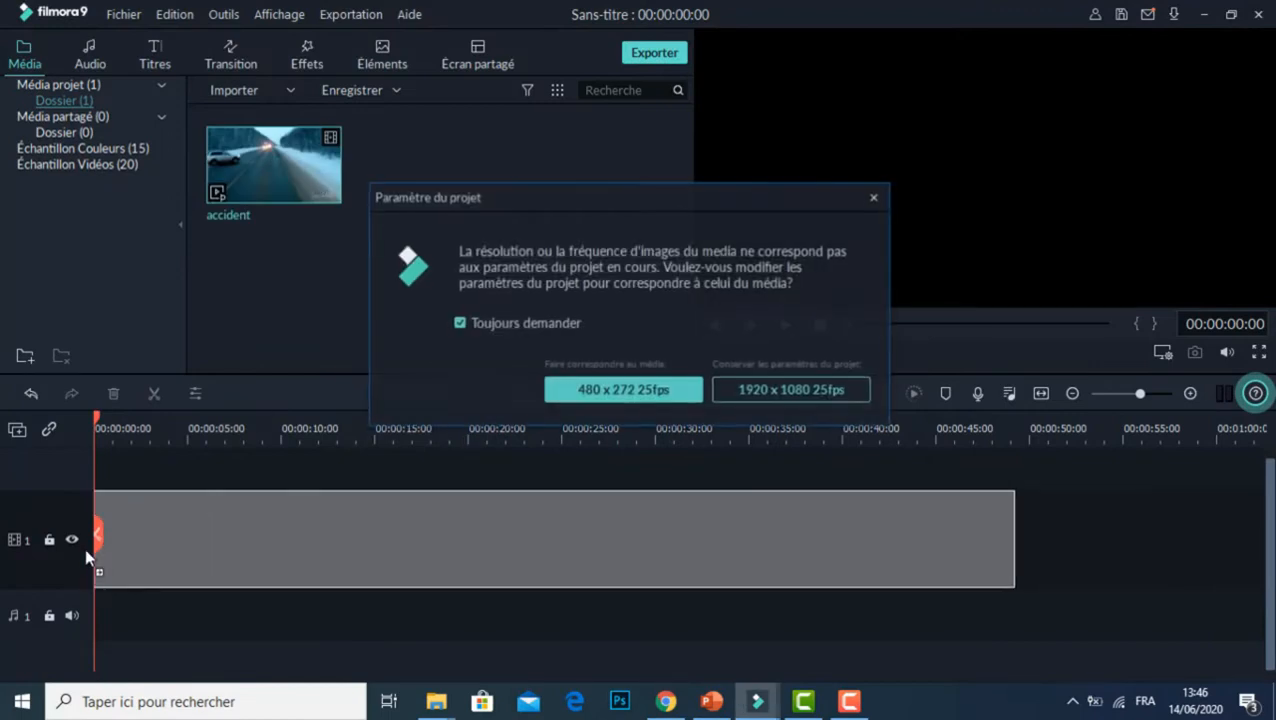
left_click(805, 393)
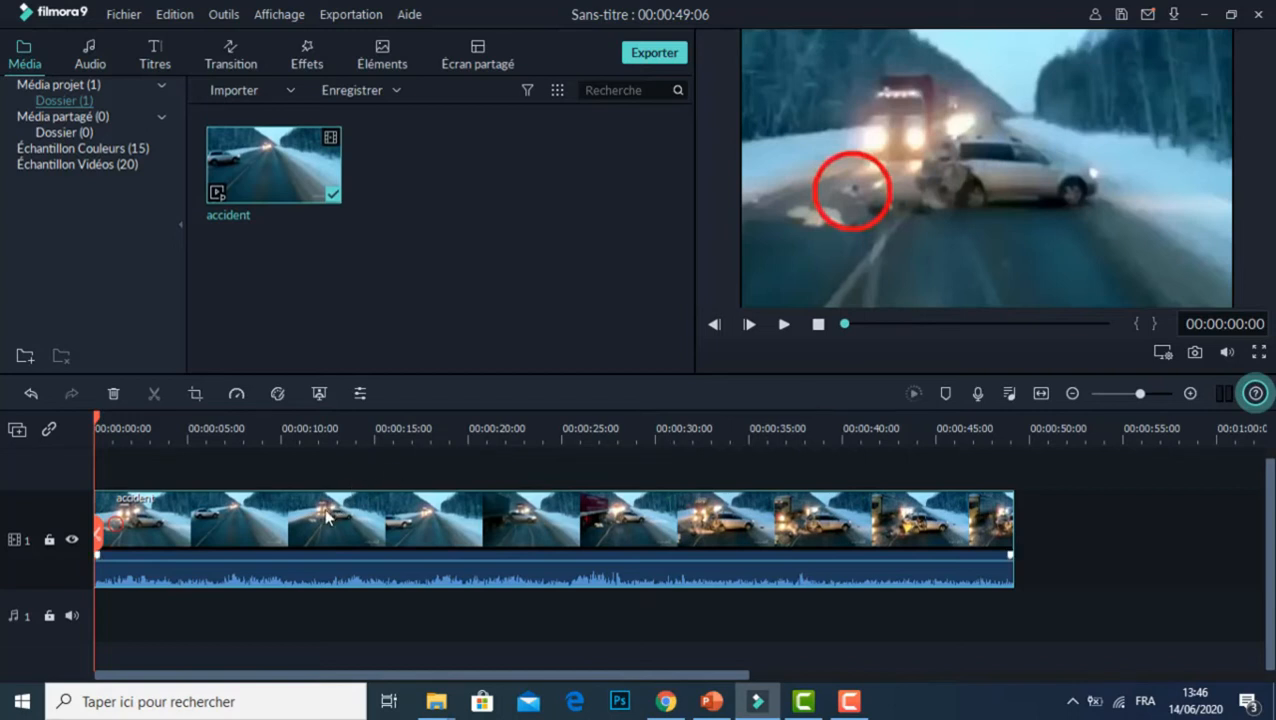
Step: Speed up the accident clip to 4x and preview the result
left_click(236, 394)
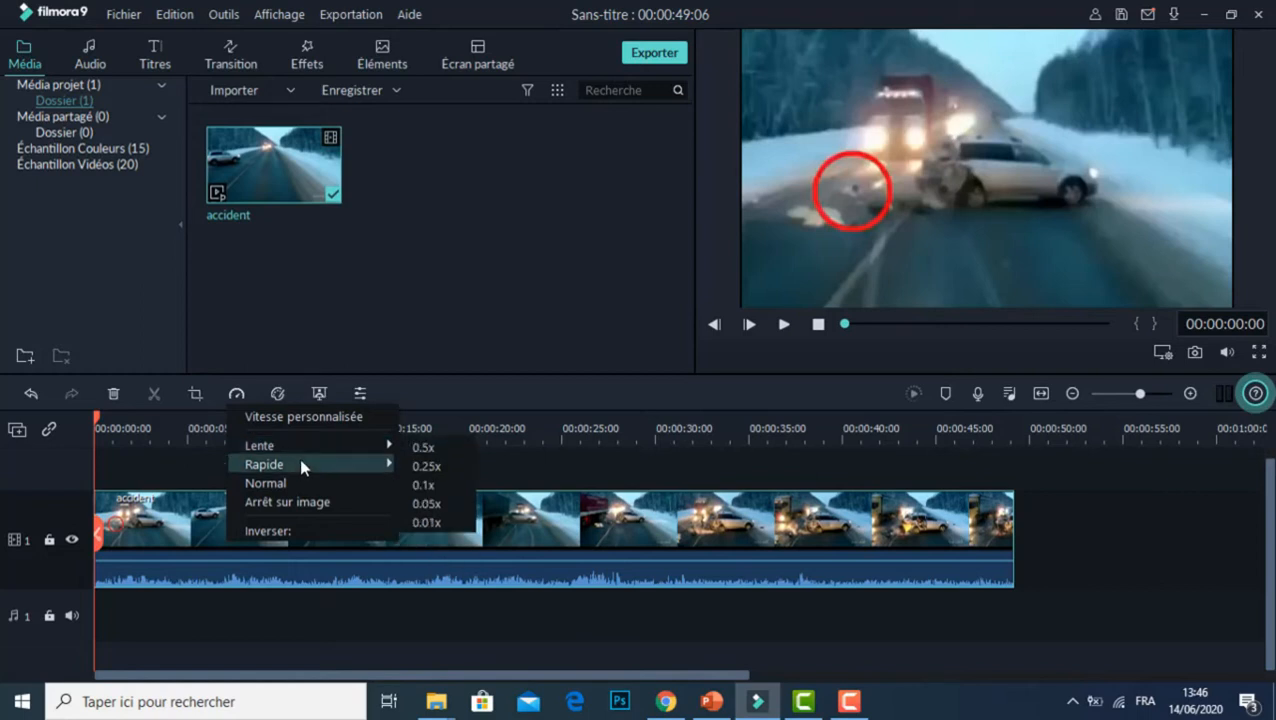
mouse_move(300, 459)
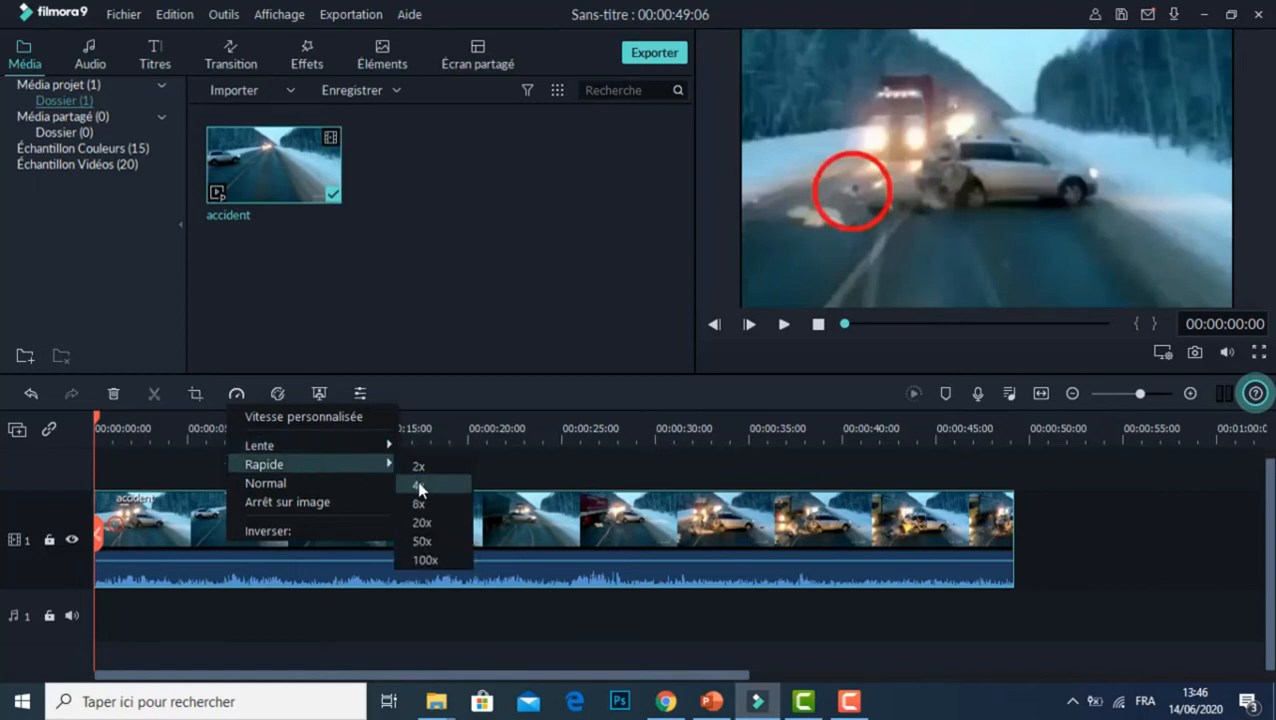
left_click(419, 488)
left_click(783, 325)
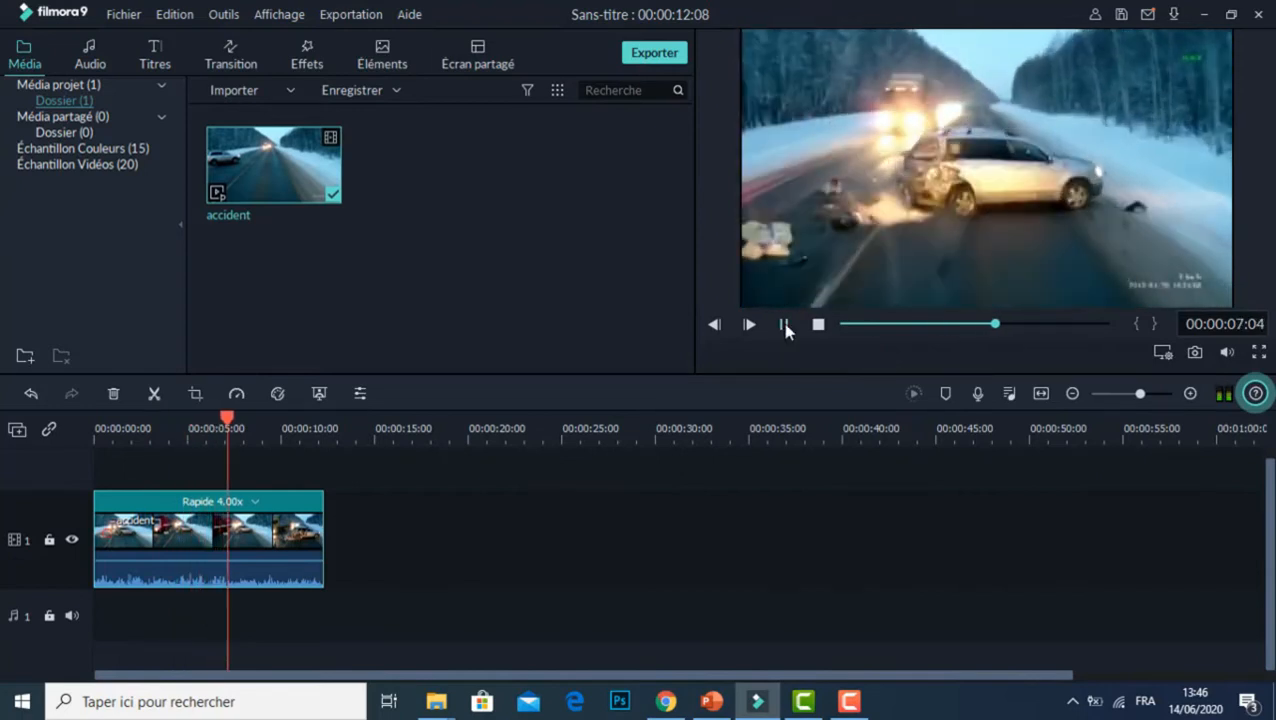
left_click(784, 325)
Step: Set the accident clip to the 0.25x slow speed and preview the slow motion
left_click(241, 395)
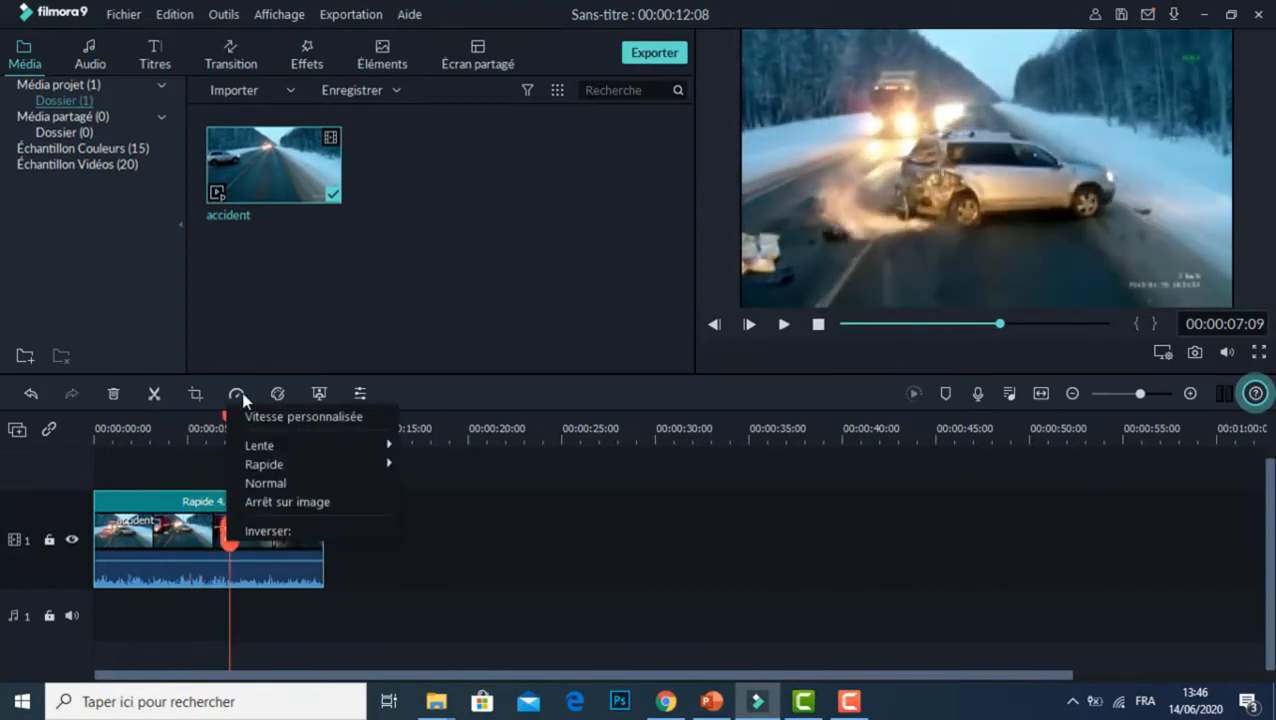
mouse_move(383, 440)
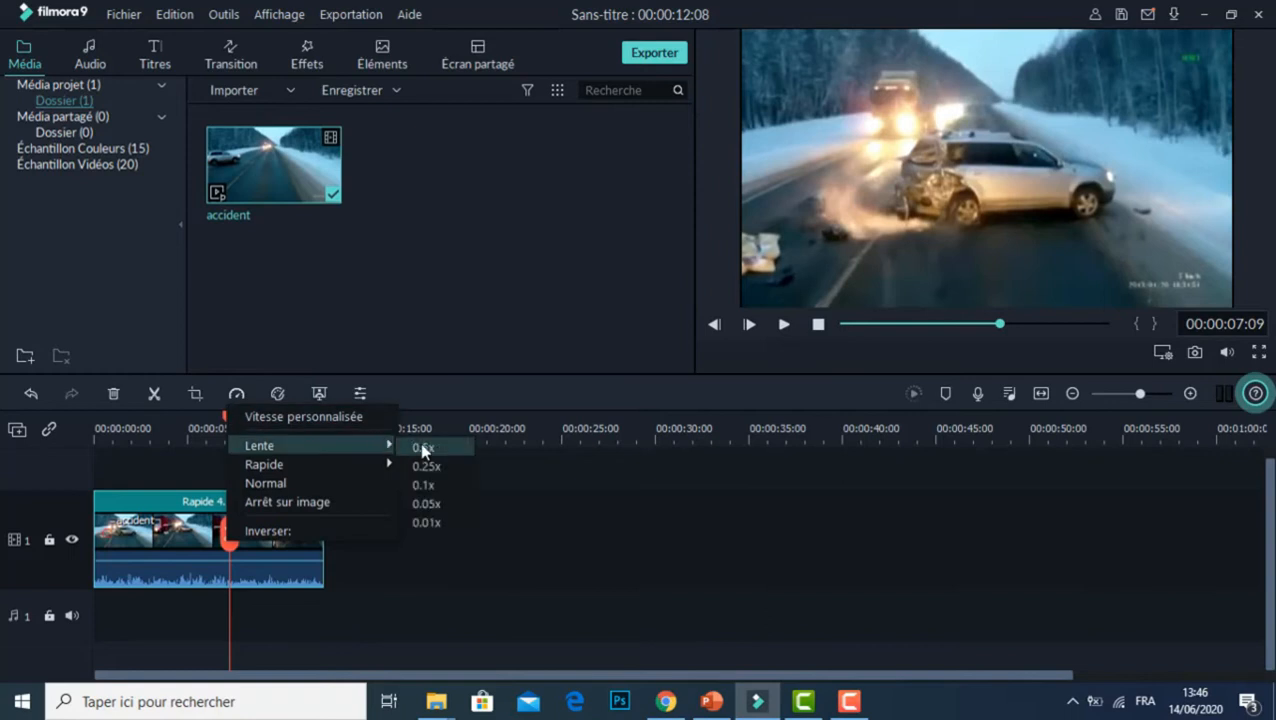
left_click(442, 468)
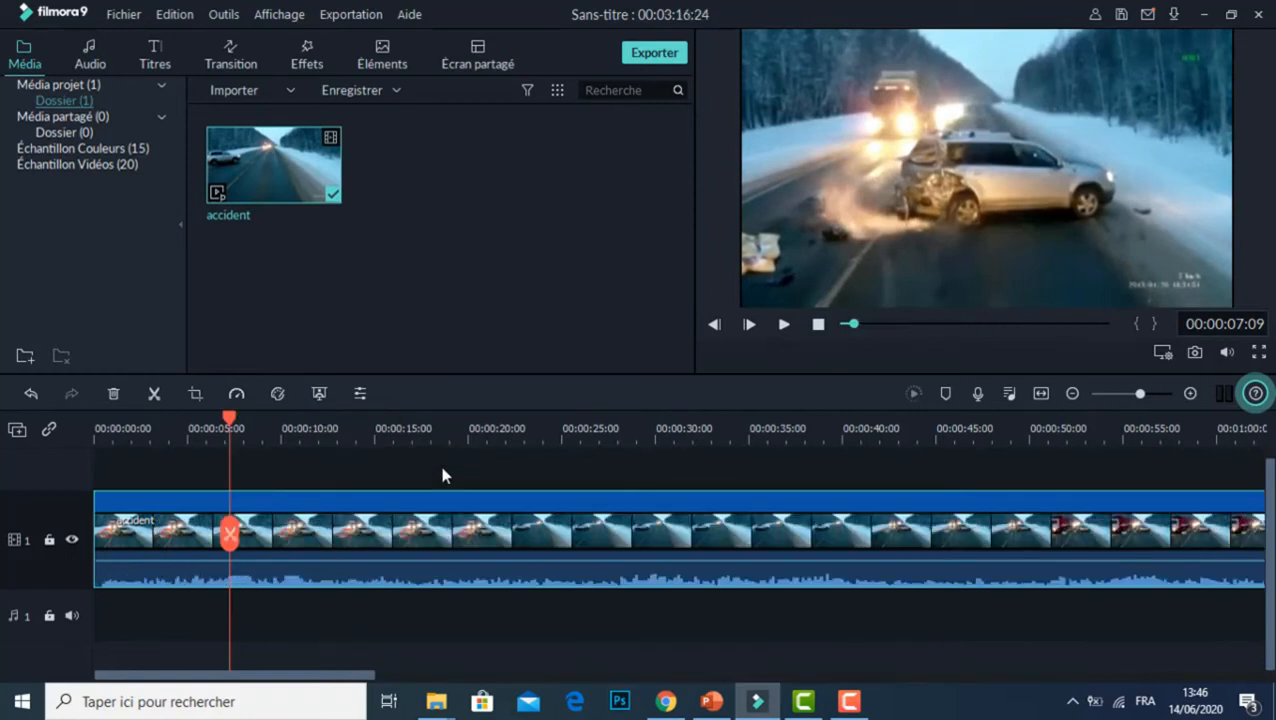
left_click(785, 326)
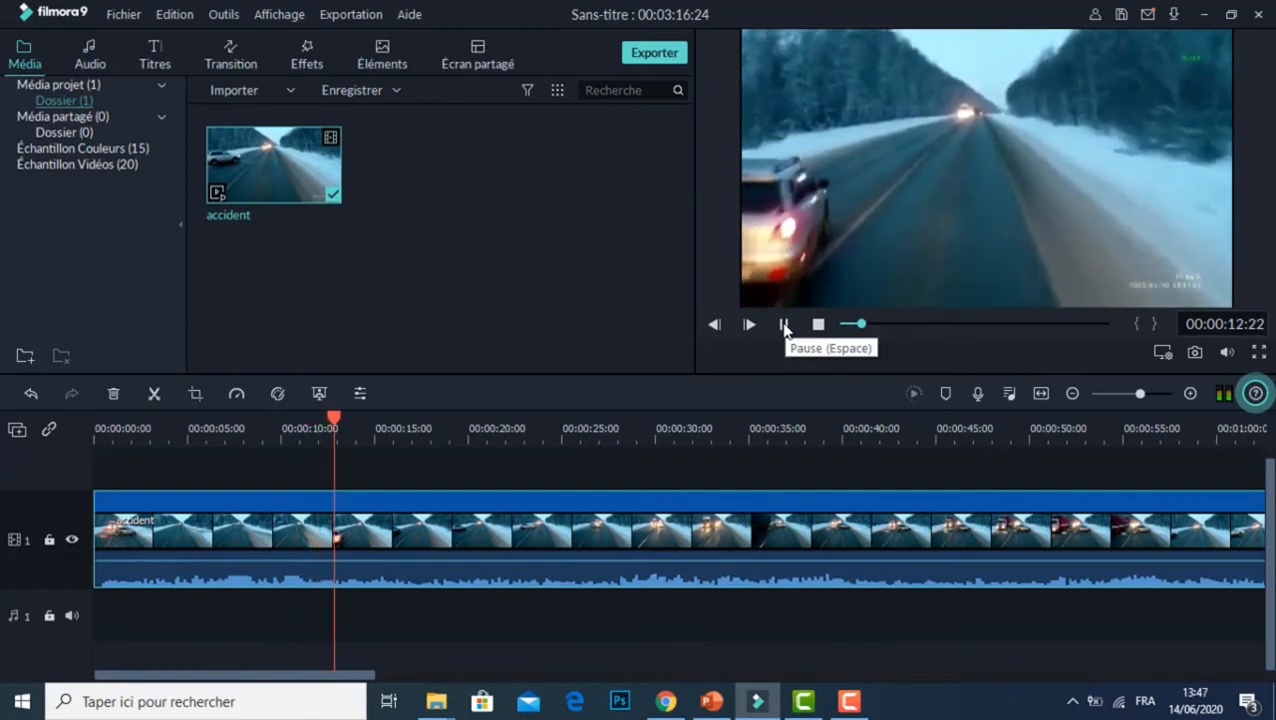
left_click(785, 326)
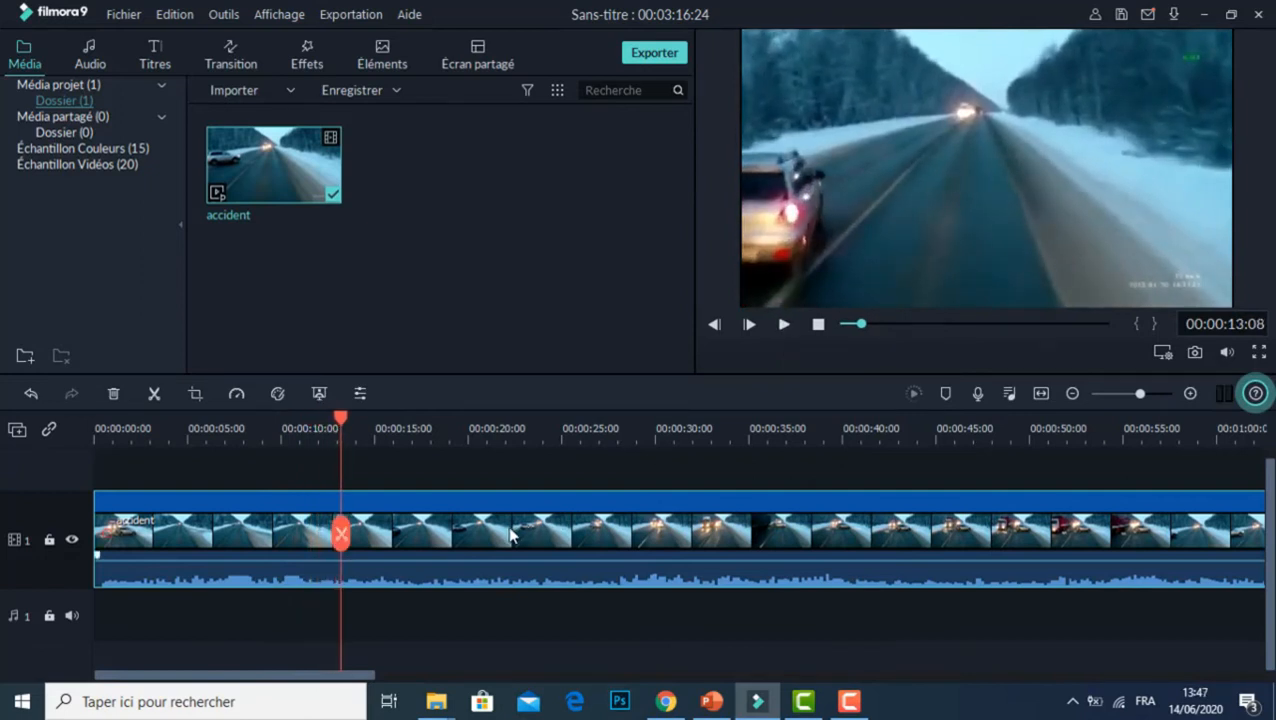
Step: Delete the accident clip from the timeline and place it again at the start of video track 1, keeping 1920 x 1080 25fps
key("Delete")
left_click_drag(311, 162, 88, 584)
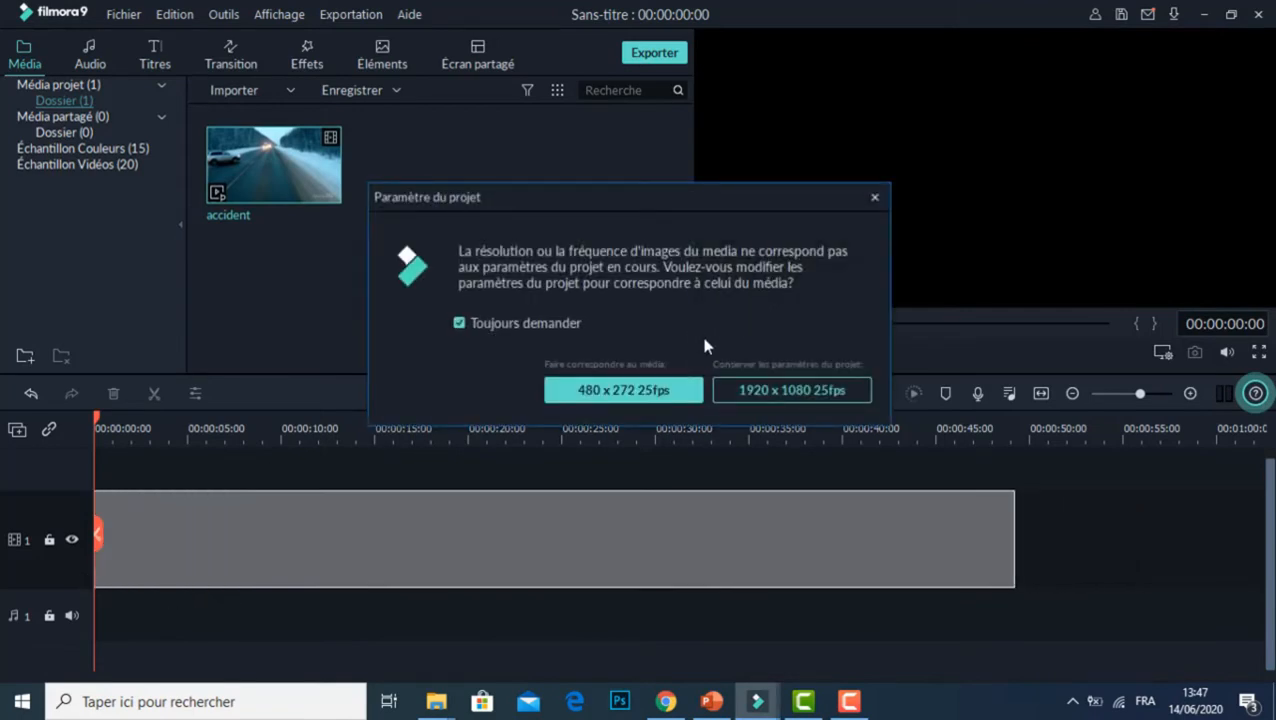
left_click(765, 394)
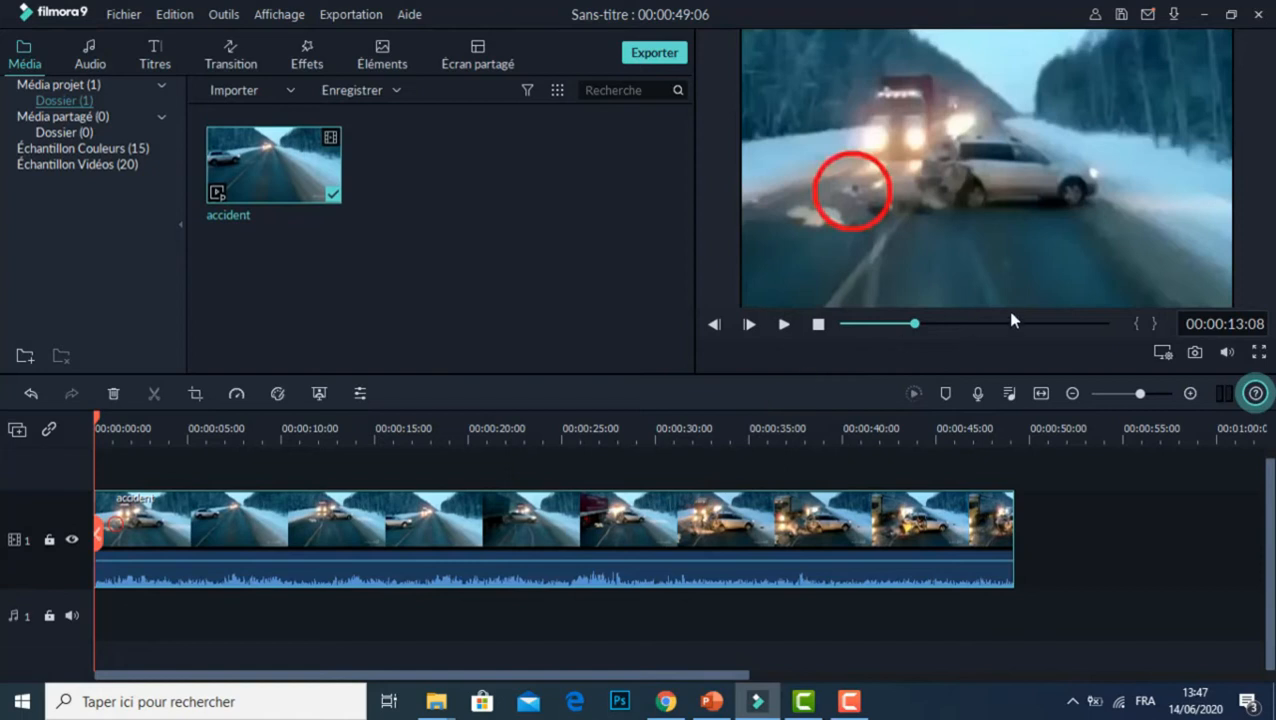
Step: Preview the first seconds of the accident clip from the beginning, then return the playhead to the start
left_click_drag(912, 325, 844, 325)
left_click(785, 325)
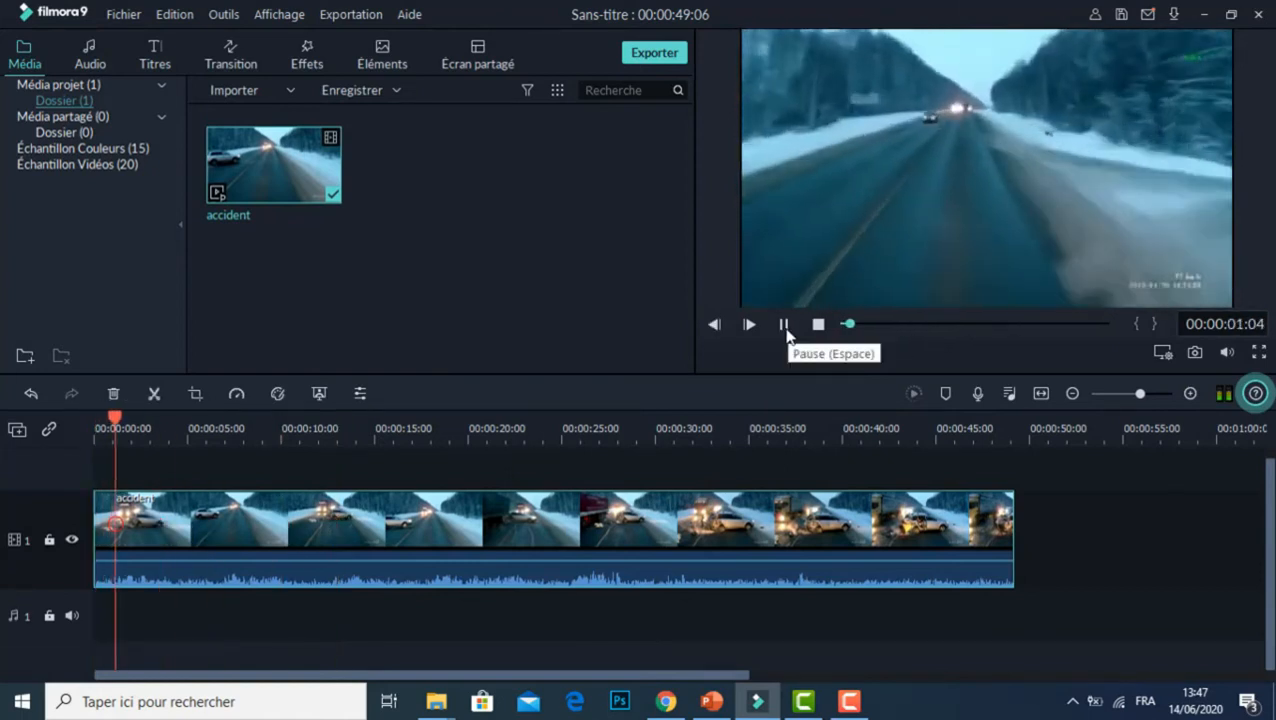
left_click(784, 325)
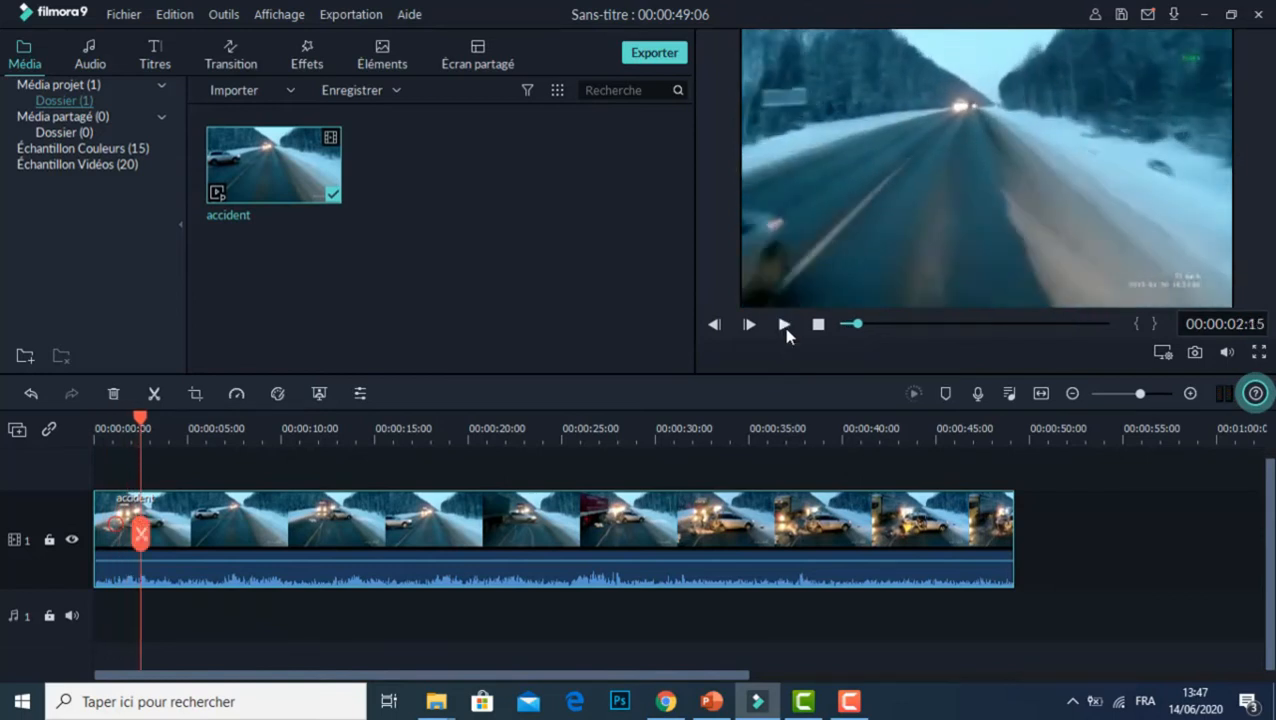
left_click_drag(856, 328, 834, 332)
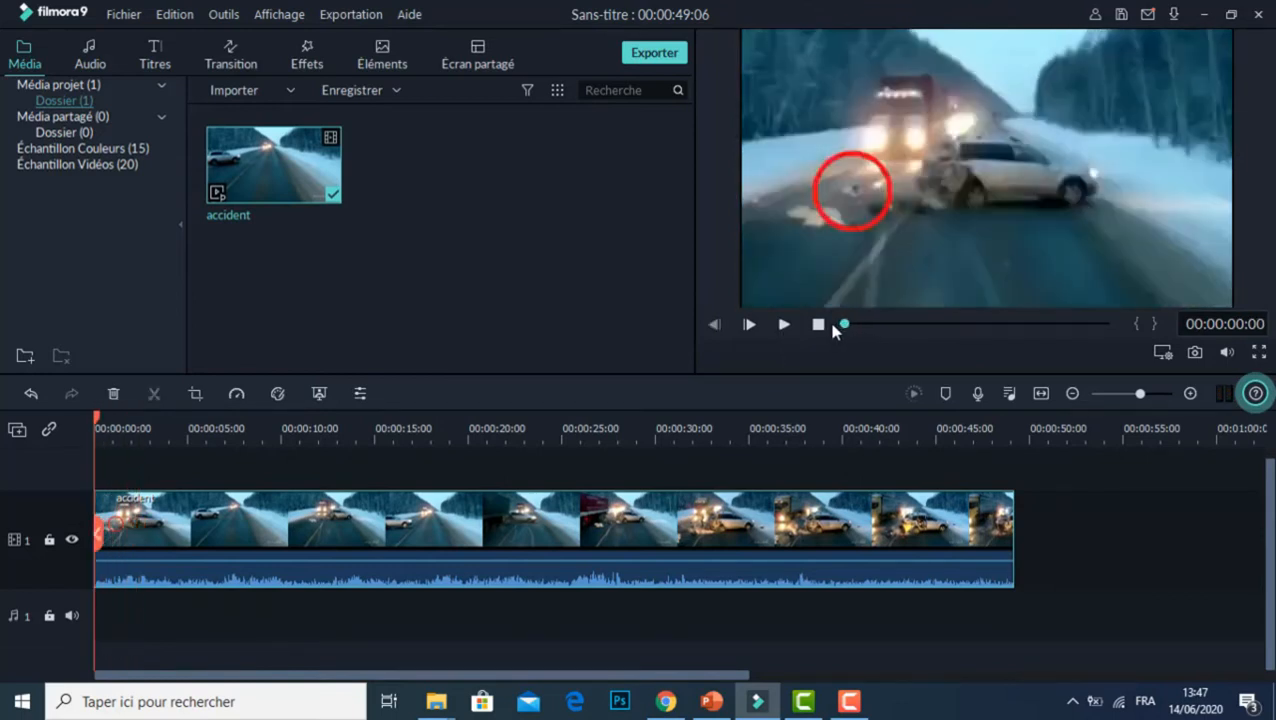
Step: Reverse the playback of the accident clip on the timeline with a custom speed of 1.000
double_click(396, 575)
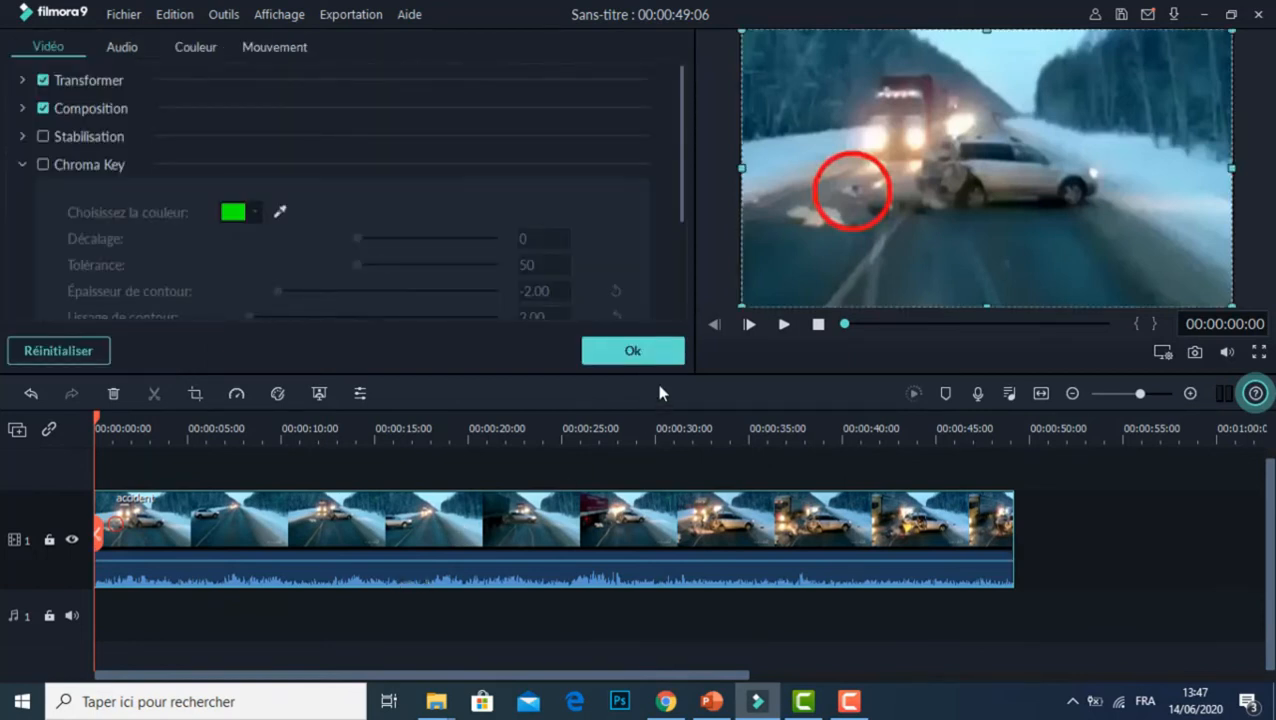
left_click(642, 350)
right_click(416, 558)
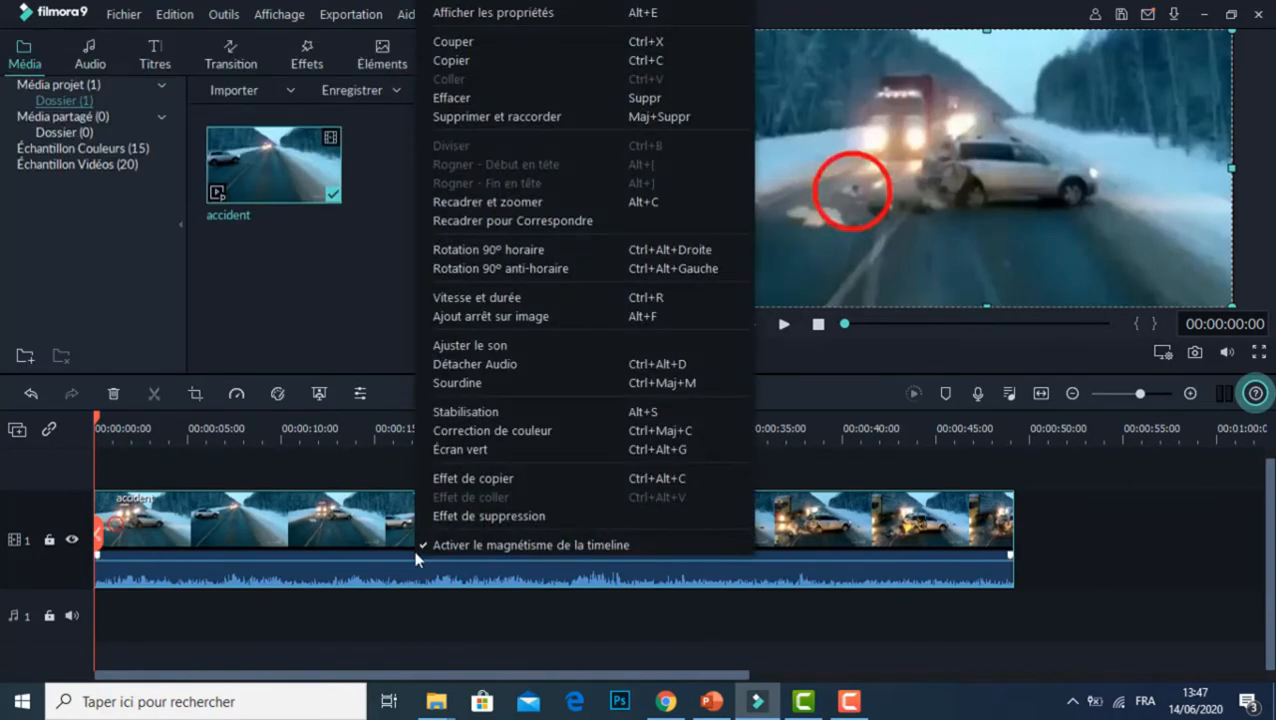
left_click(520, 302)
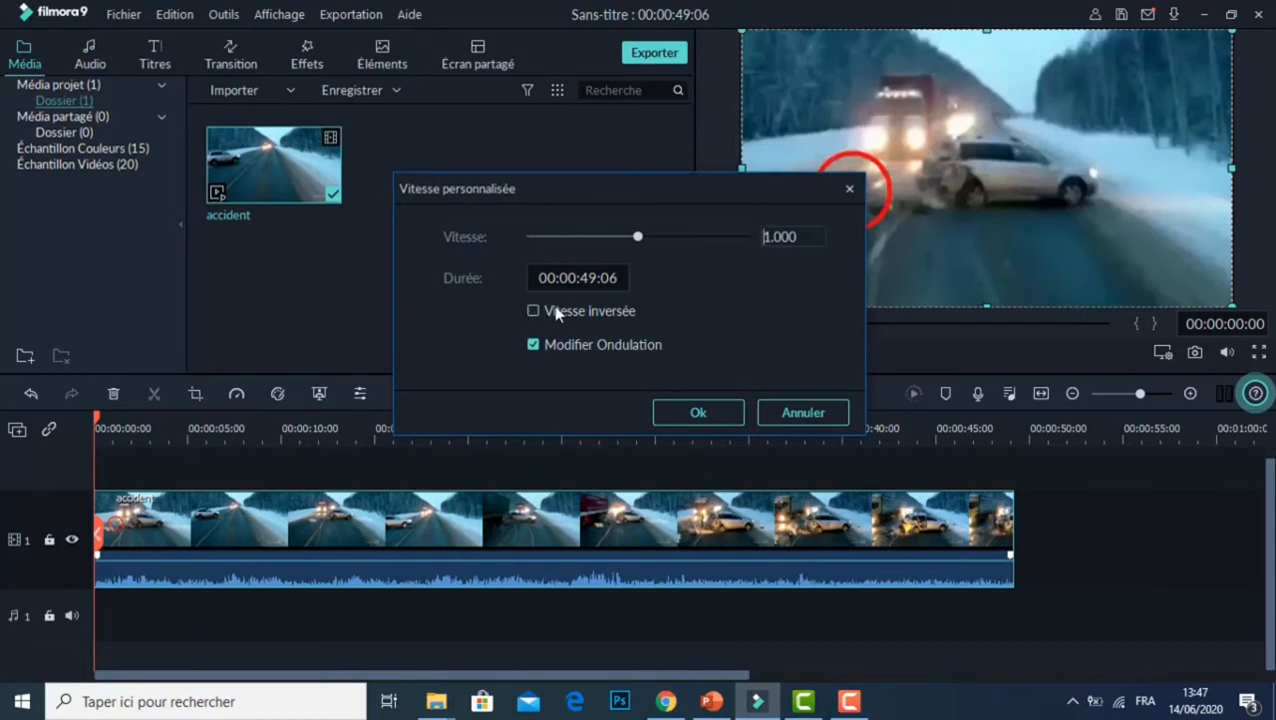
left_click(587, 314)
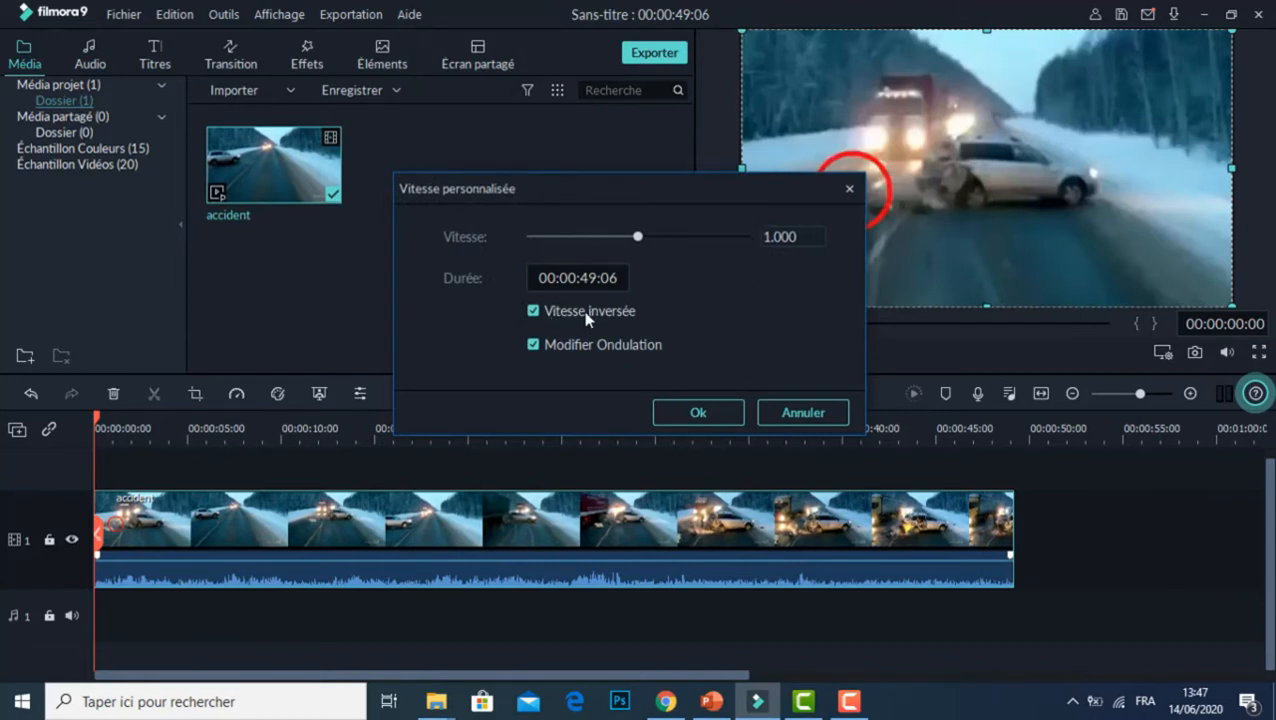
left_click(690, 412)
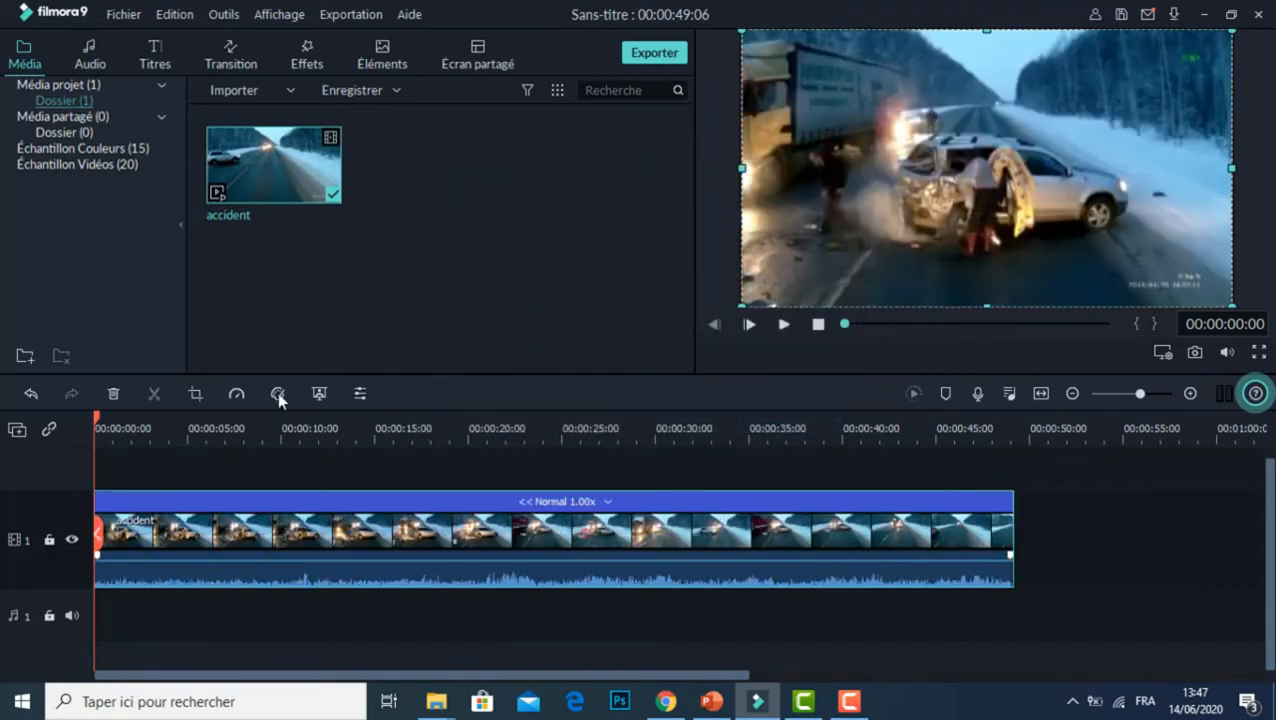
Step: Speed up the reversed accident clip to 2x and preview the result until about 19 seconds
left_click(237, 395)
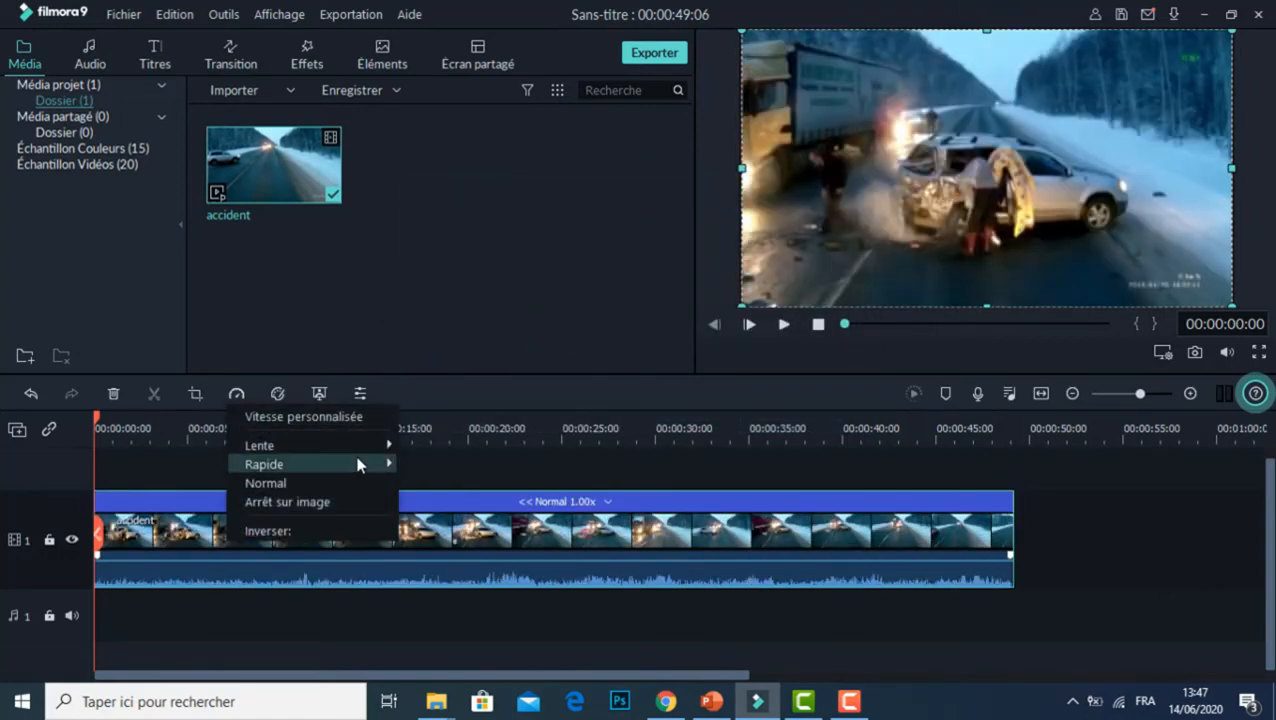
mouse_move(360, 464)
left_click(447, 467)
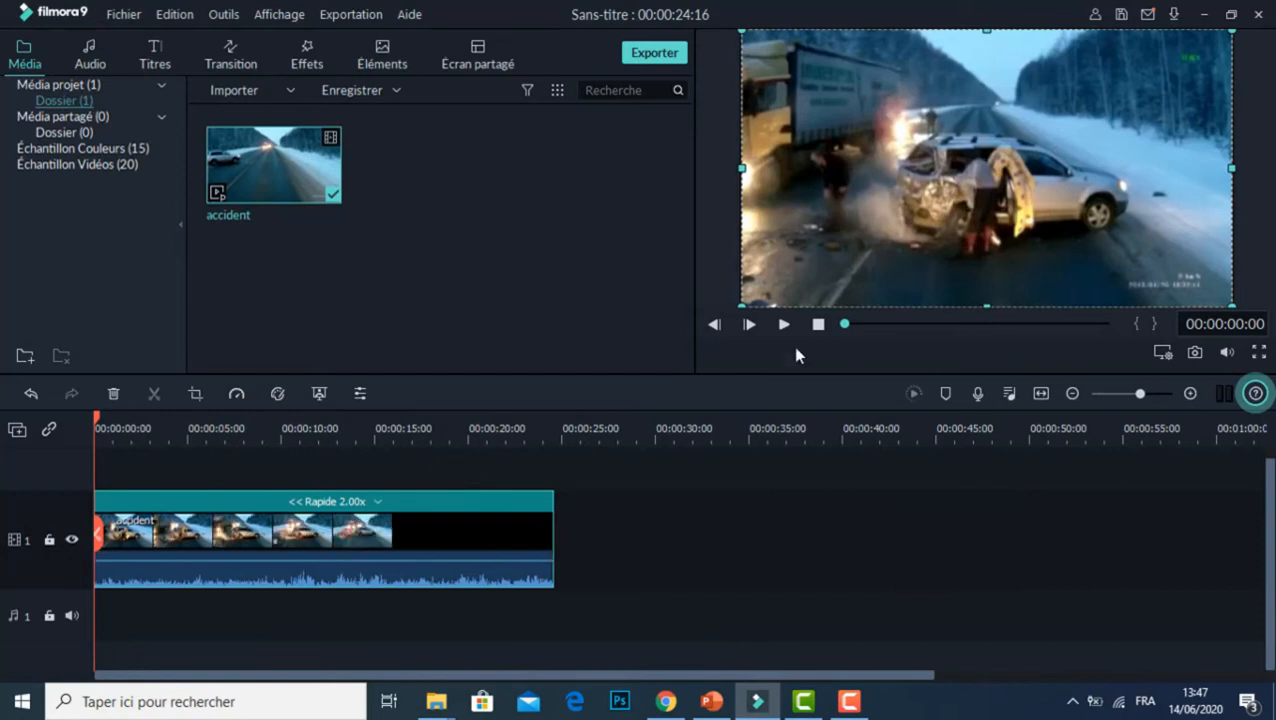
left_click(786, 326)
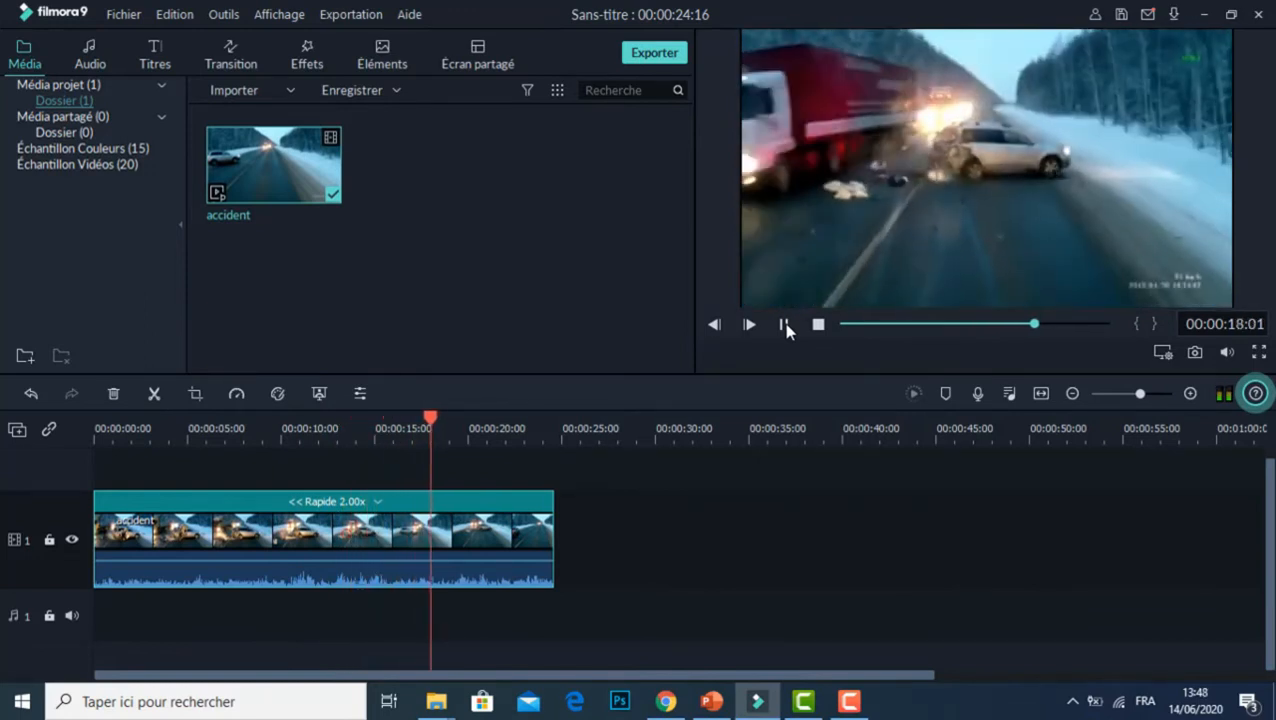
left_click(786, 326)
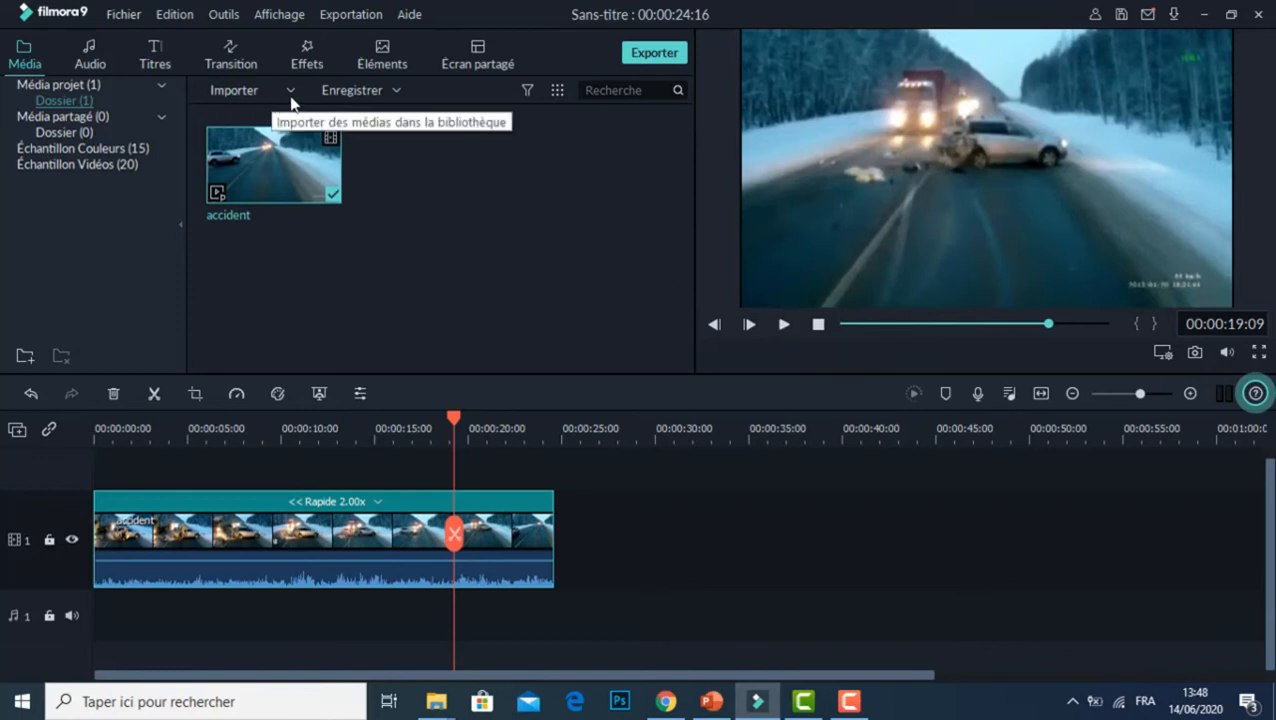
Step: Create a new 16:9 widescreen project without saving the changes to the accident project
left_click(123, 14)
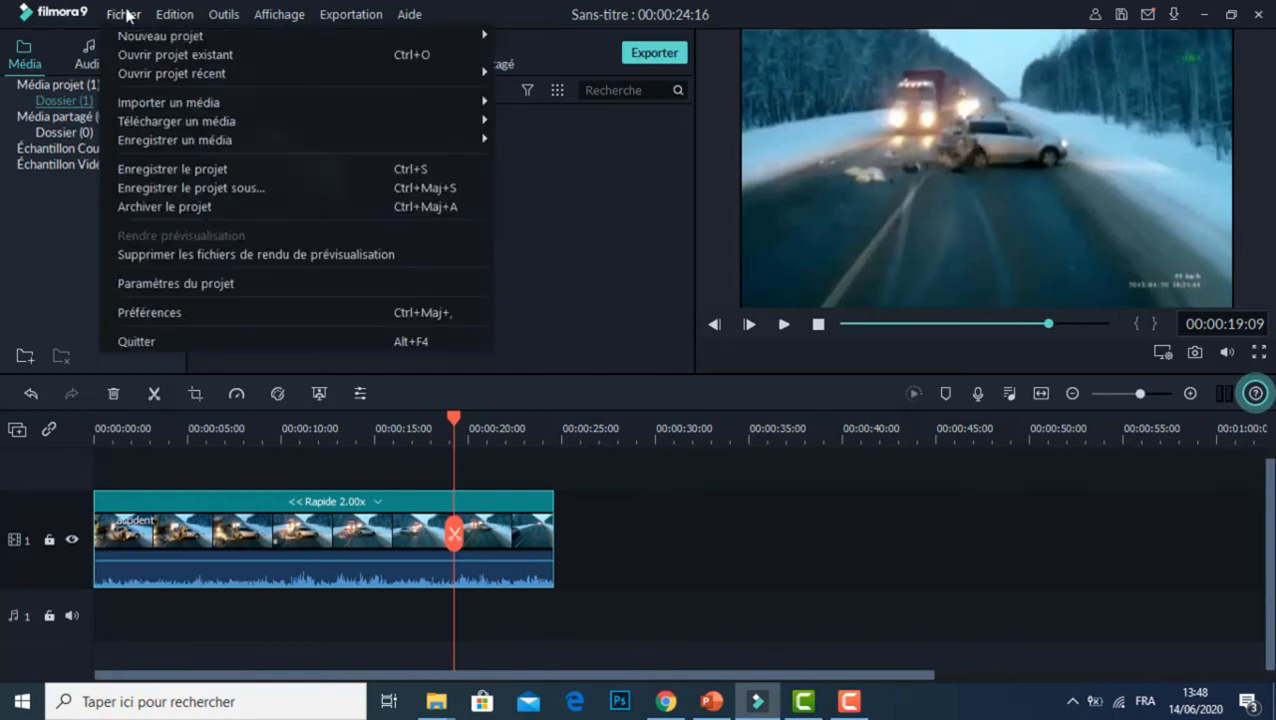
mouse_move(195, 40)
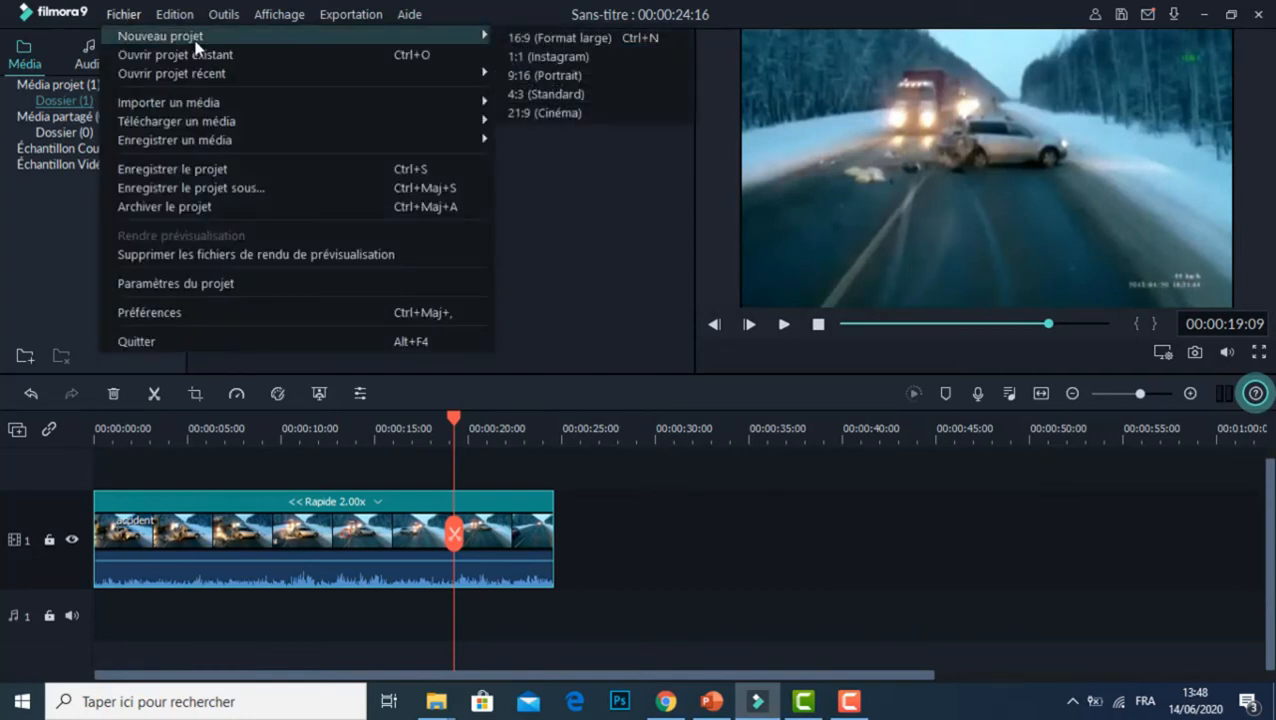
left_click(599, 38)
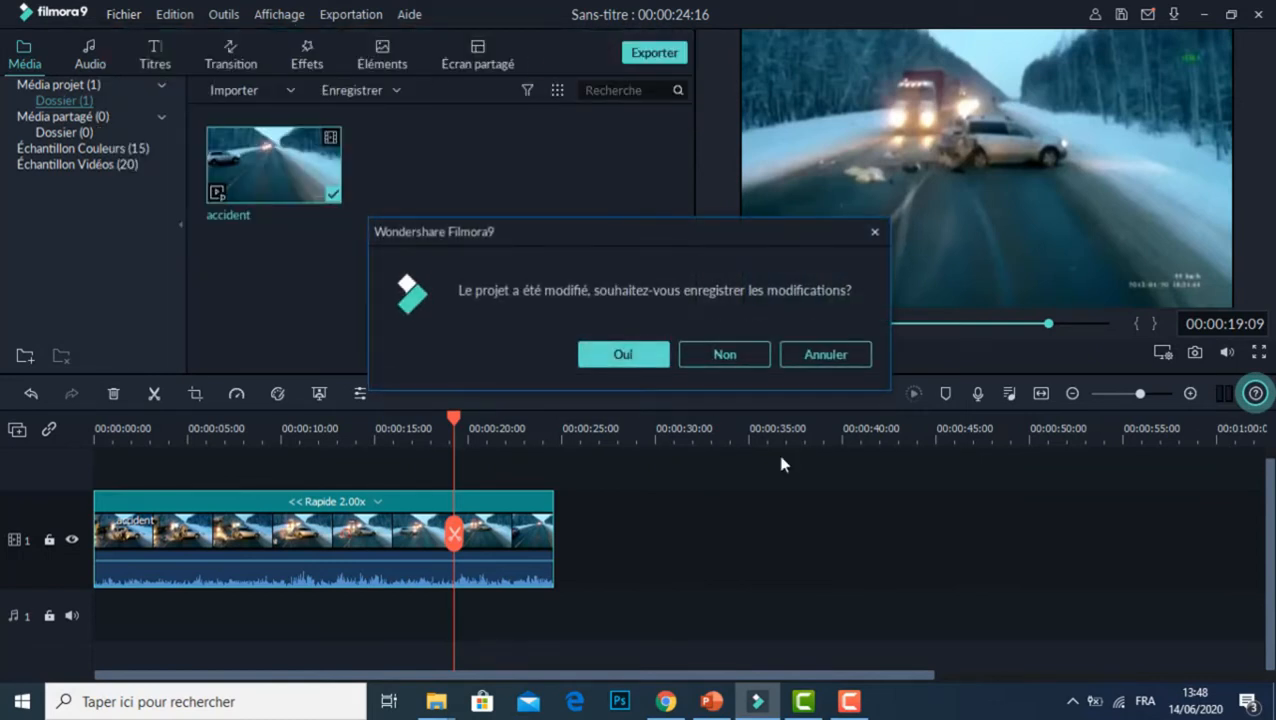
left_click(753, 358)
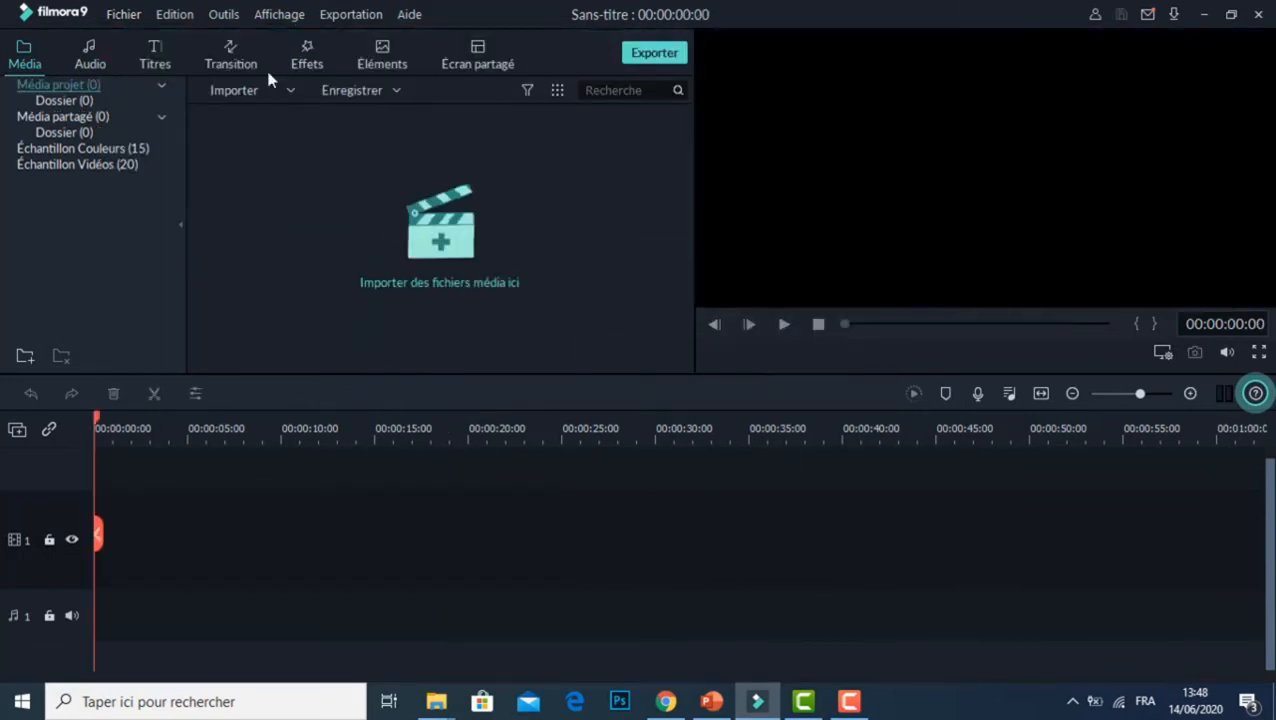
Step: Import the video "Voyage au fond de la mer, le requin bouledogue" and place it at the start of video track 1, keeping 1920 x 1080 25fps
left_click(237, 92)
left_click(251, 117)
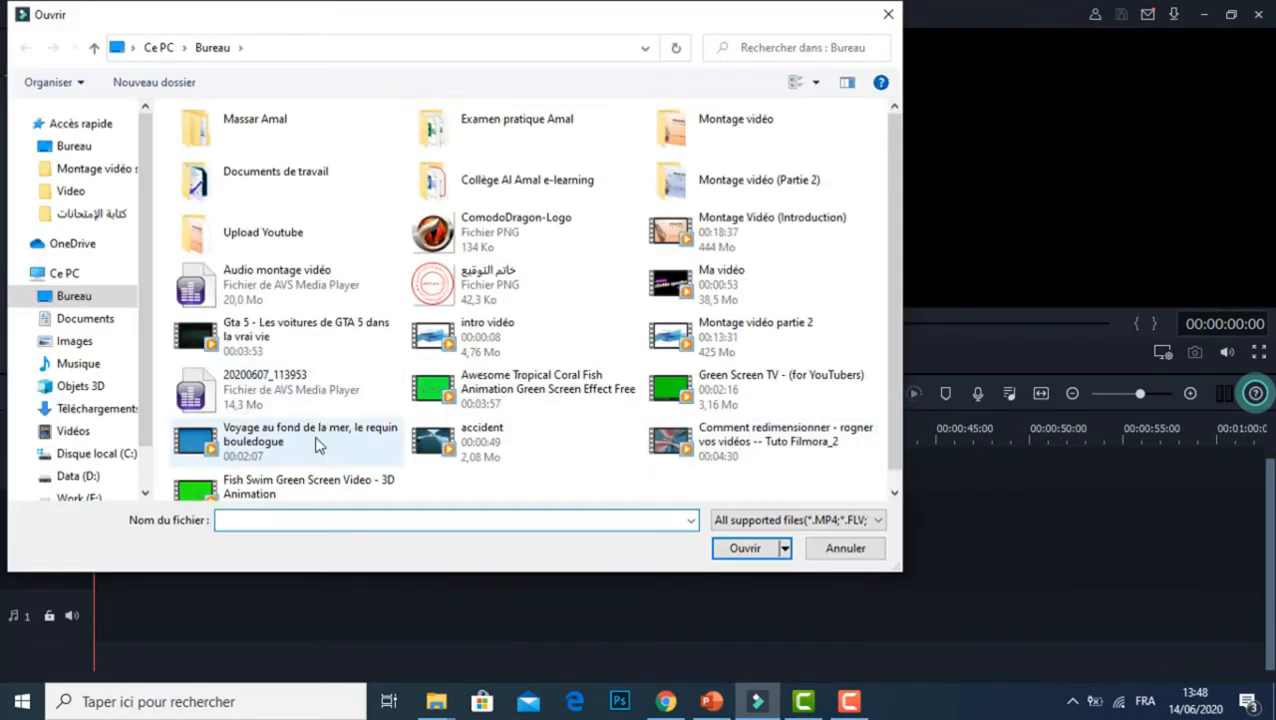
double_click(316, 440)
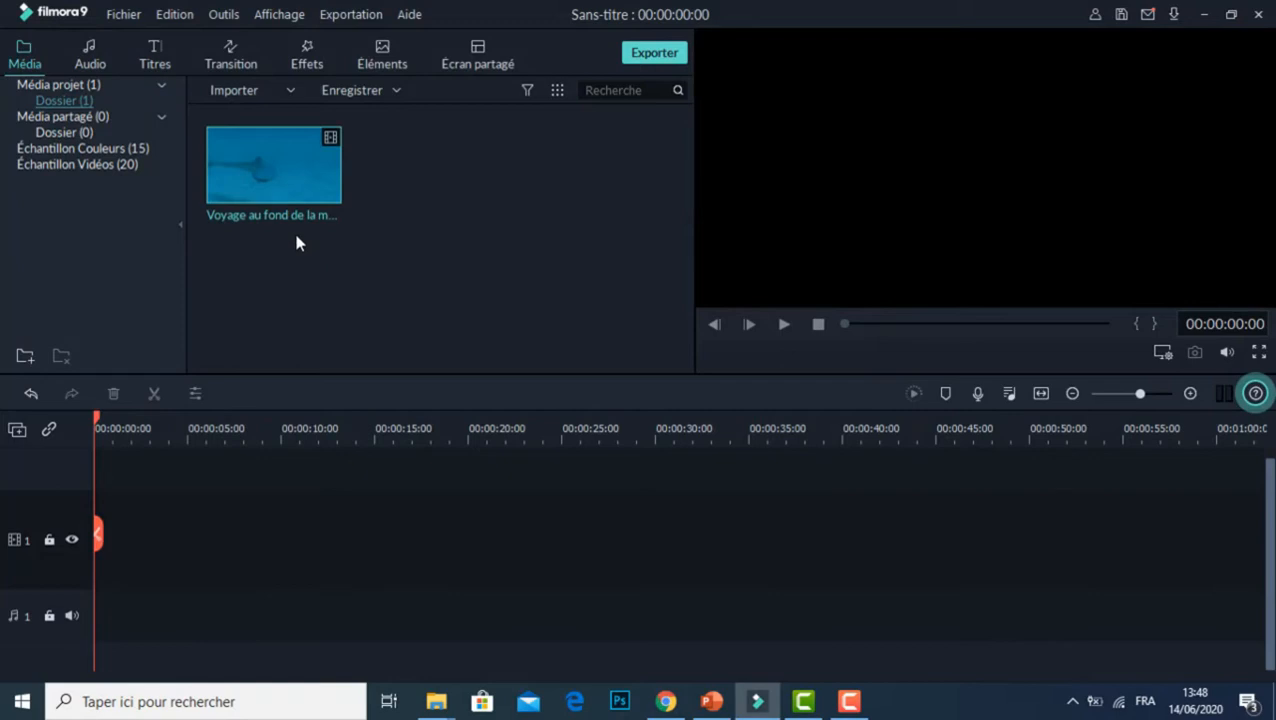
left_click_drag(304, 218, 92, 547)
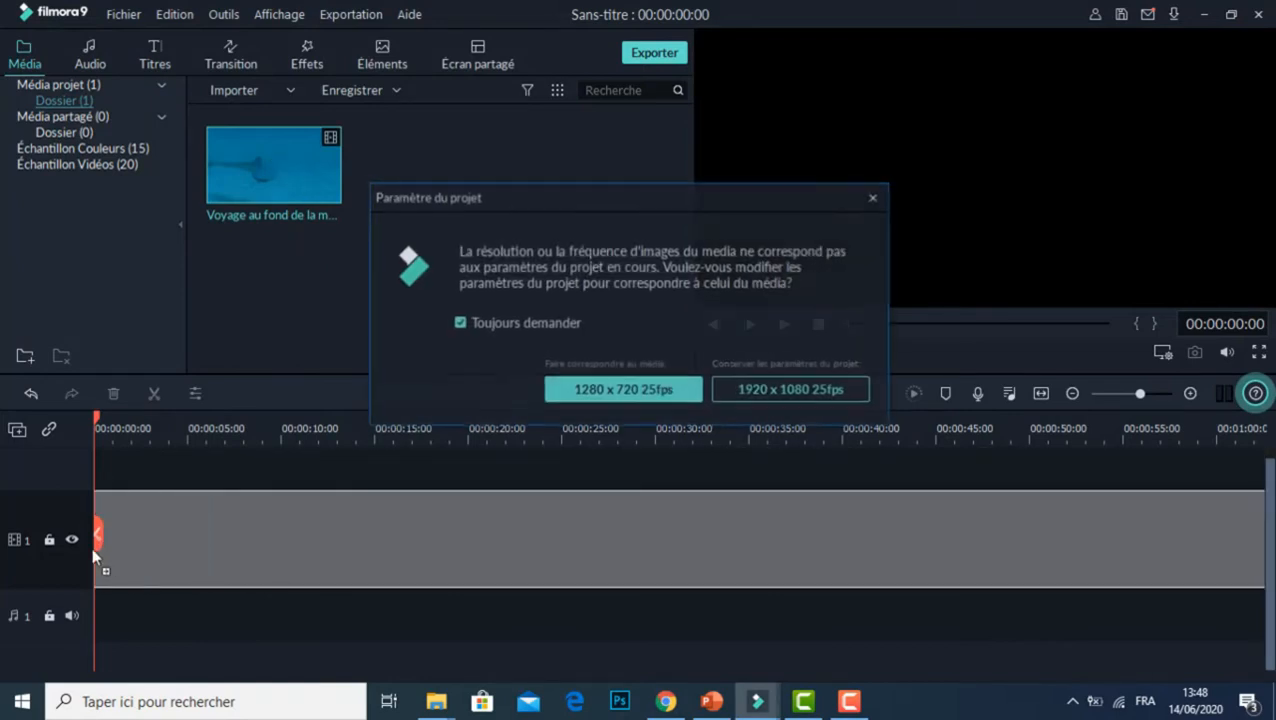
left_click(792, 396)
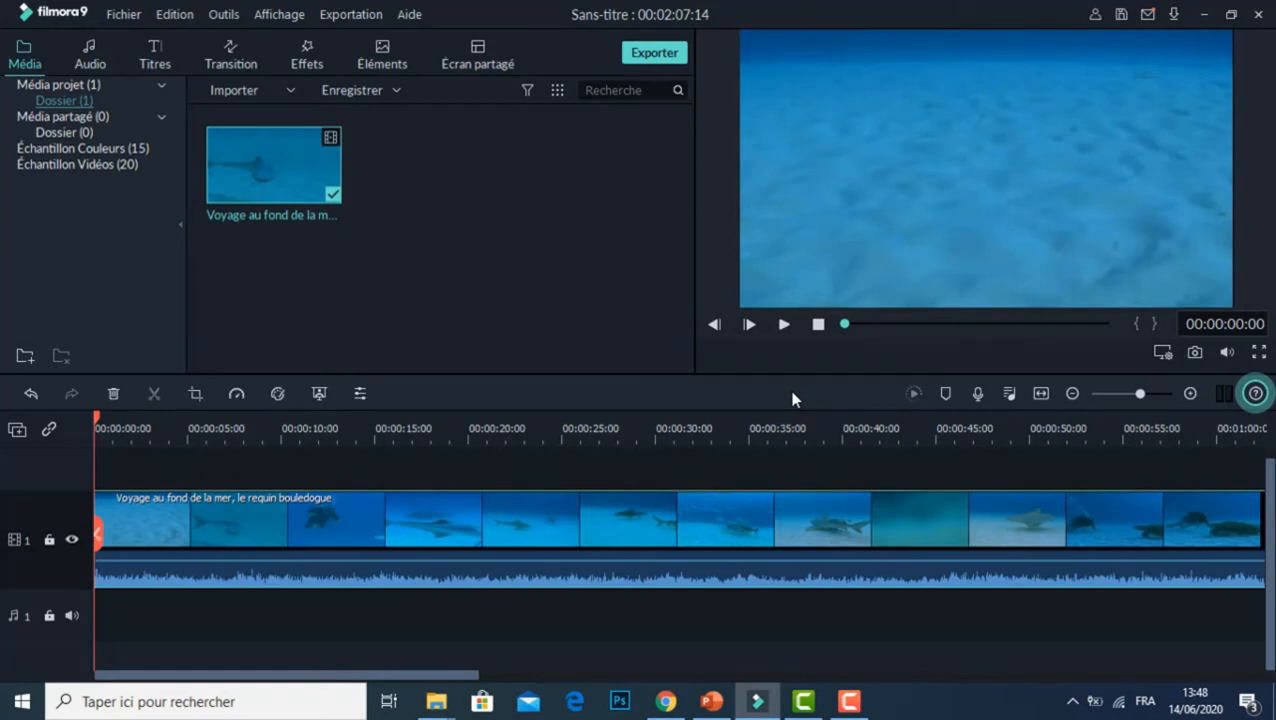
Step: Crop the sea clip at original ratio to about 895 x 503 around the animal seen at 4 seconds, and preview the result
left_click(197, 396)
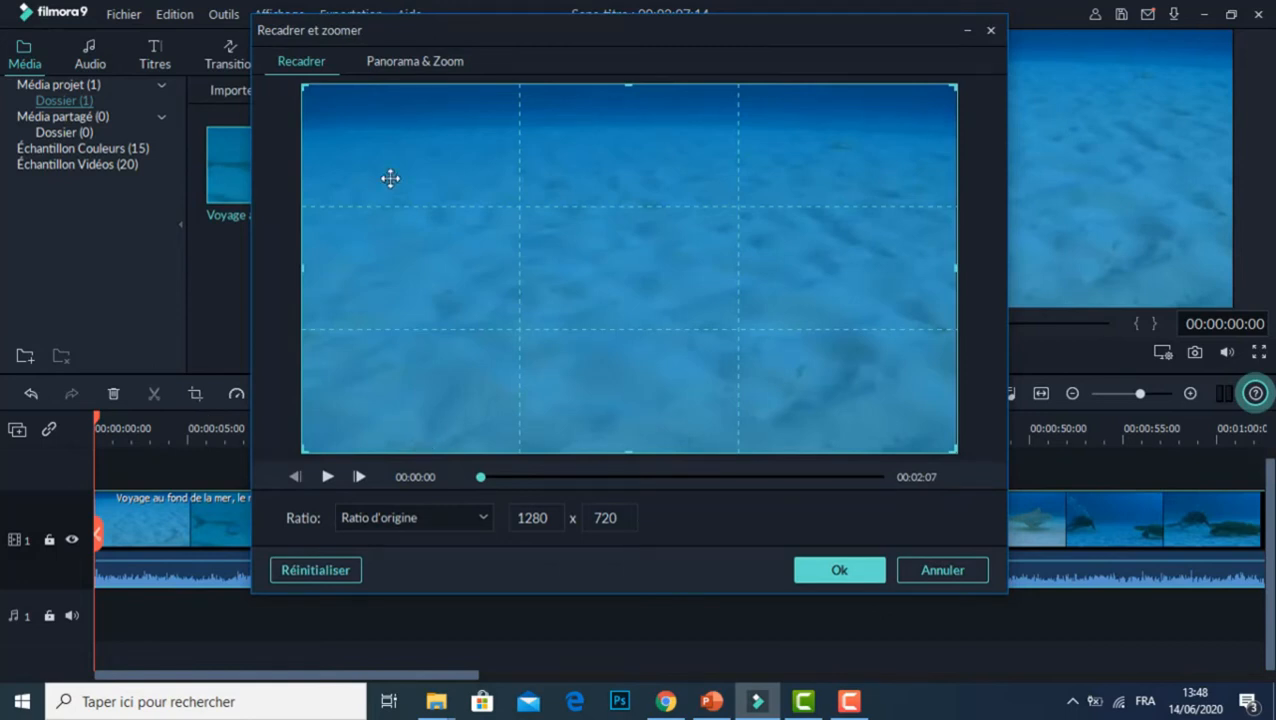
left_click(444, 62)
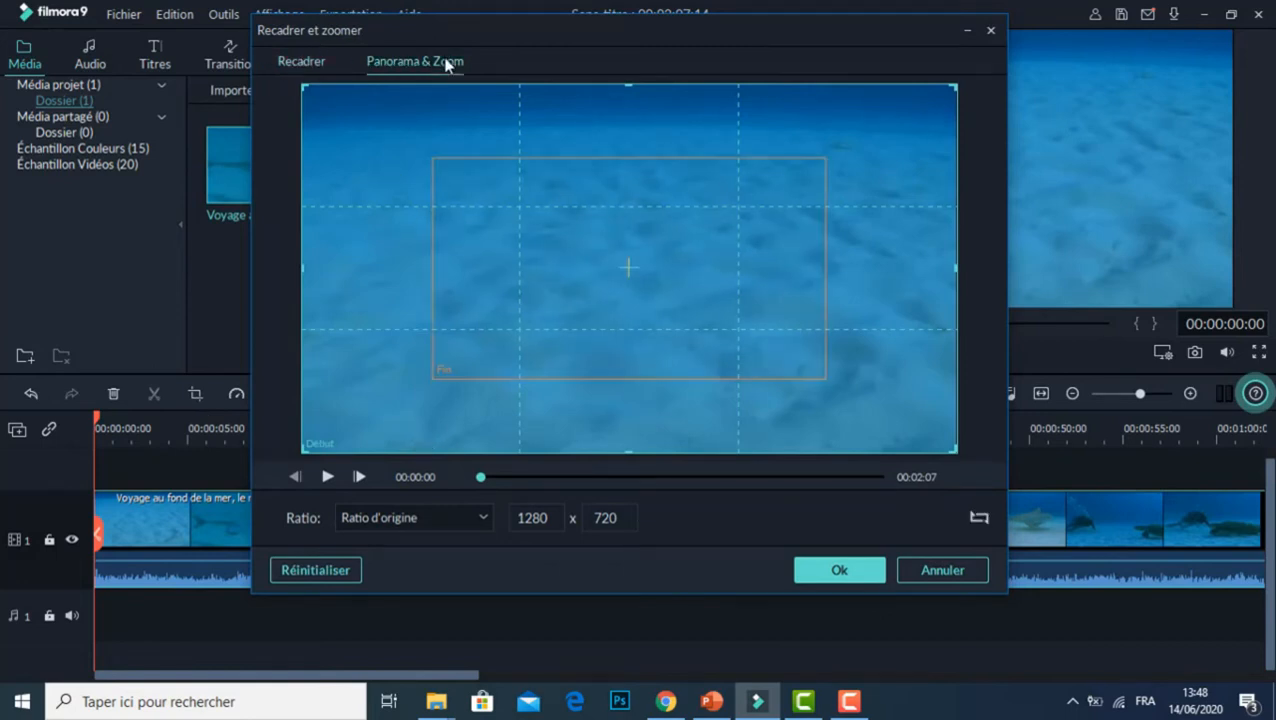
left_click(317, 60)
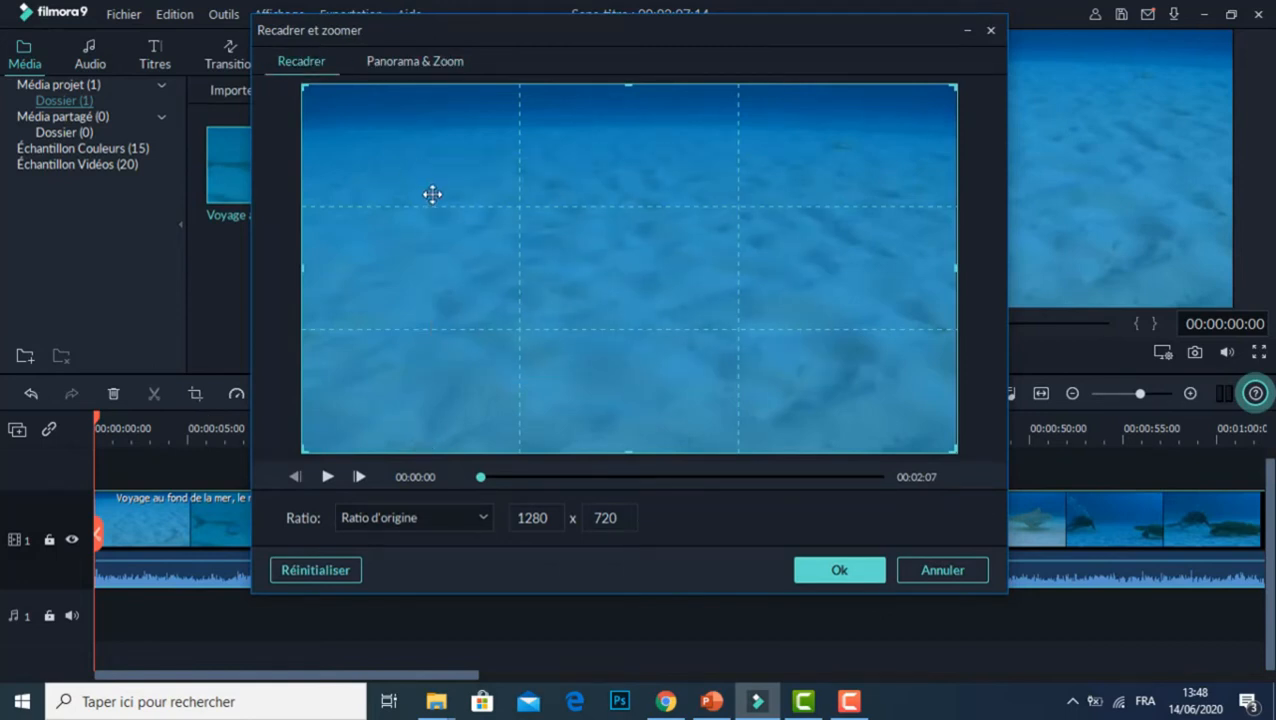
left_click(327, 477)
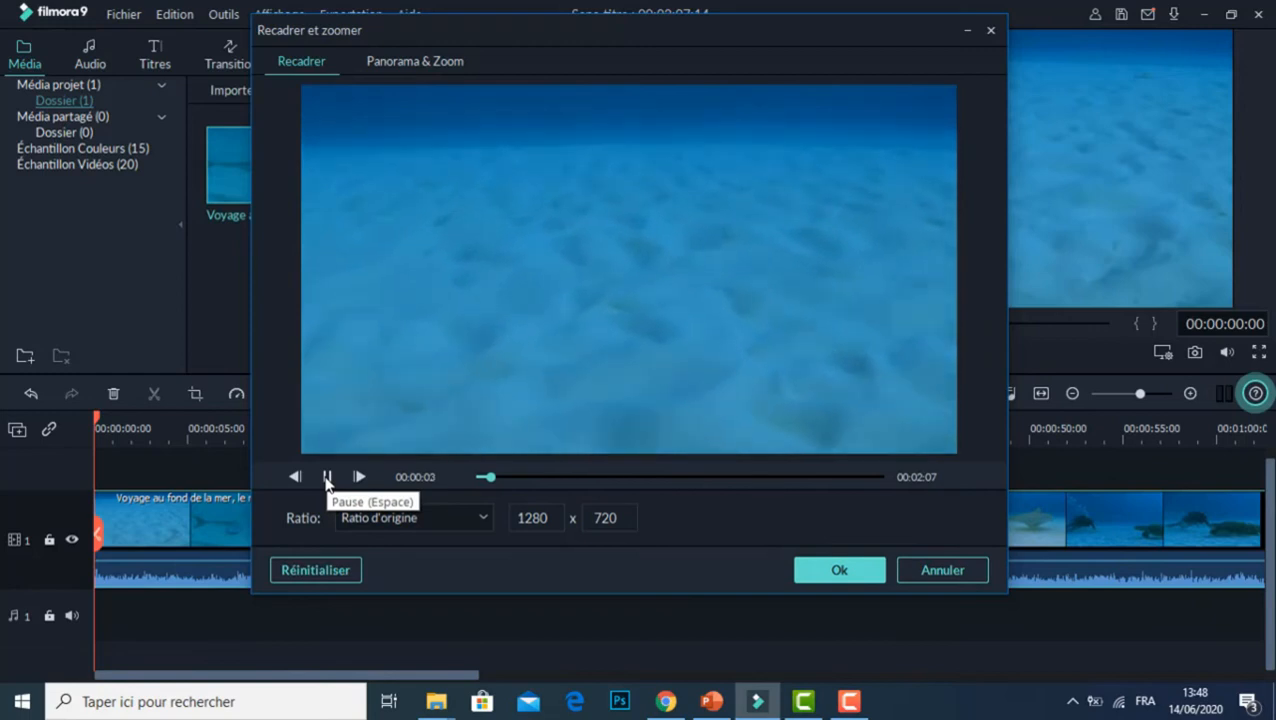
left_click(327, 477)
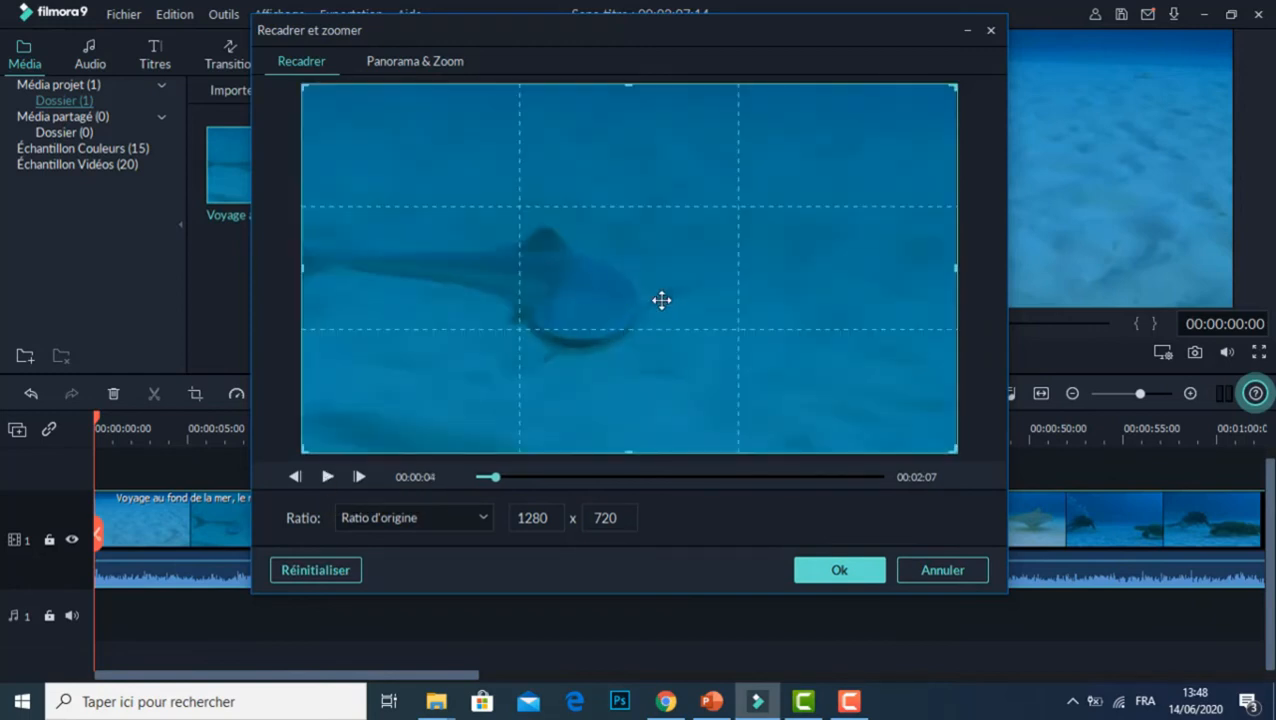
left_click_drag(304, 86, 370, 125)
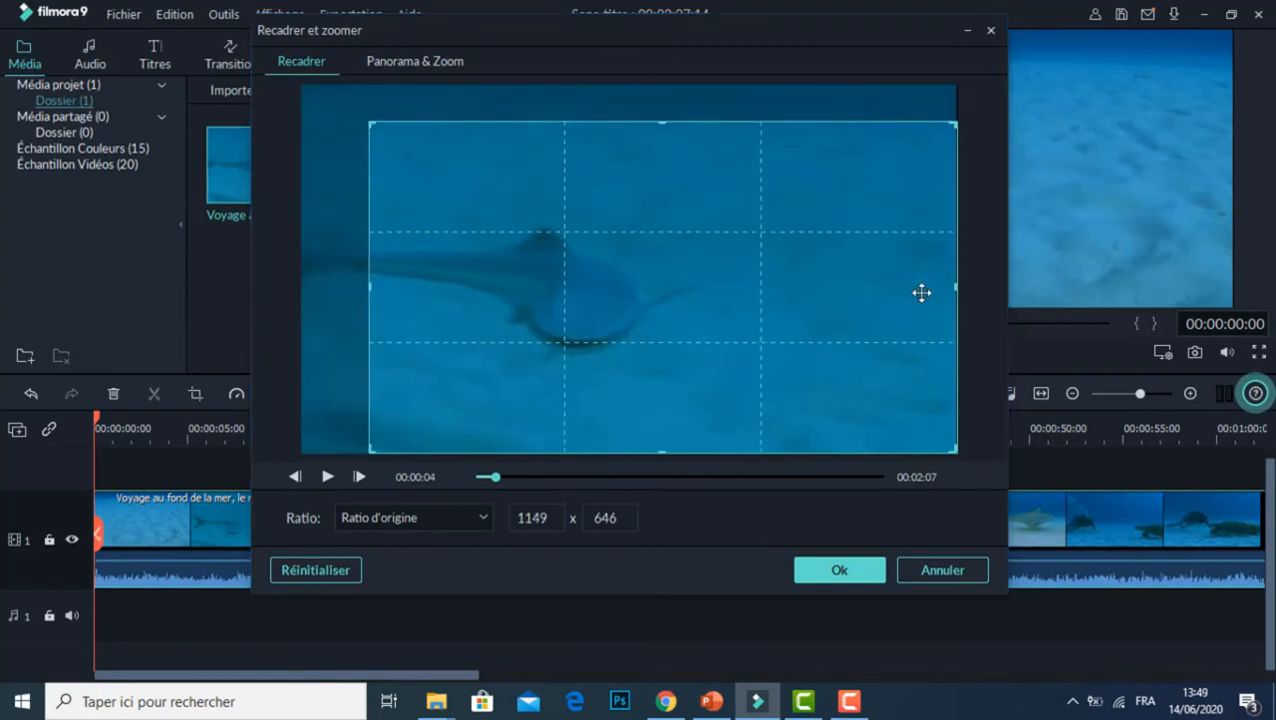
left_click_drag(955, 124, 826, 190)
left_click_drag(752, 417, 672, 379)
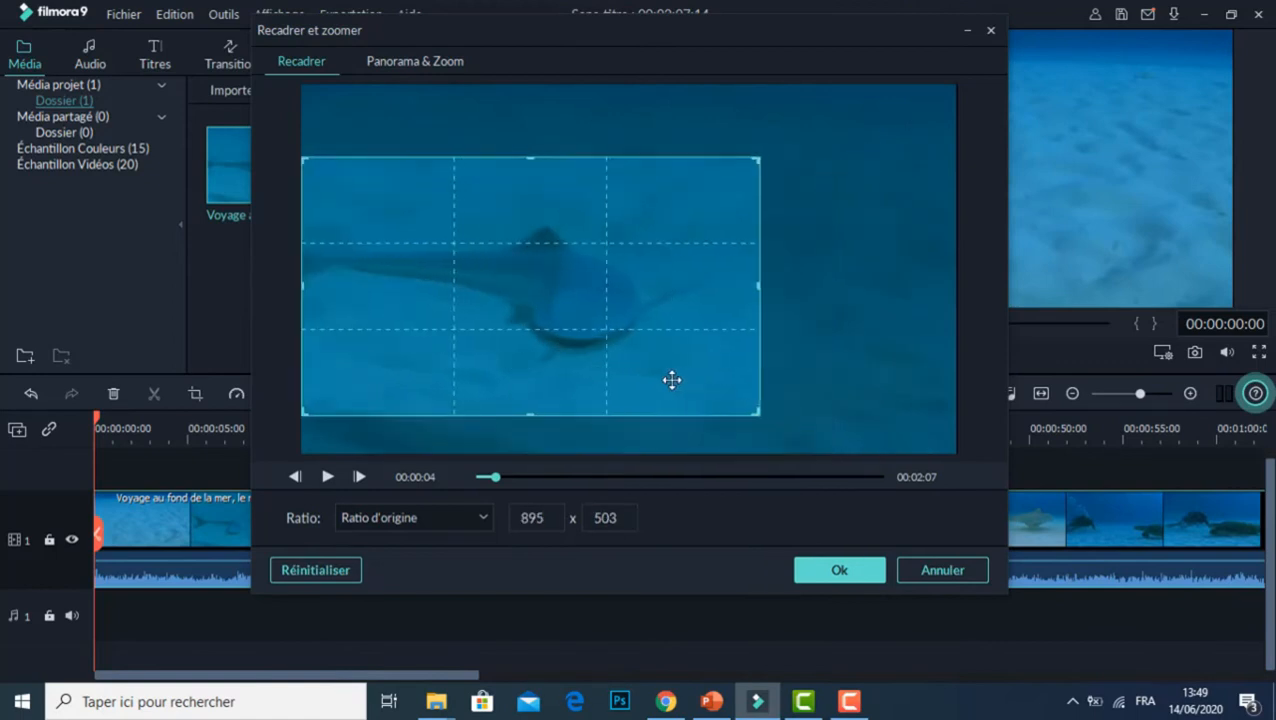
left_click(818, 569)
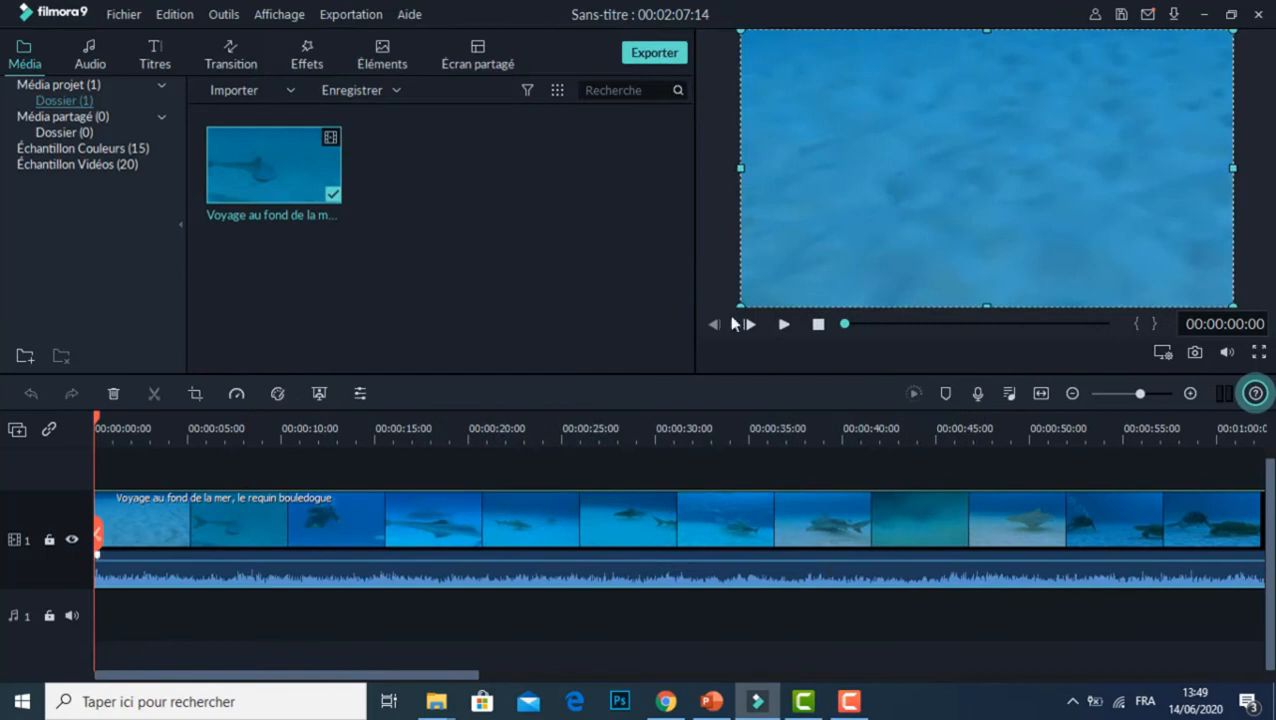
left_click(784, 324)
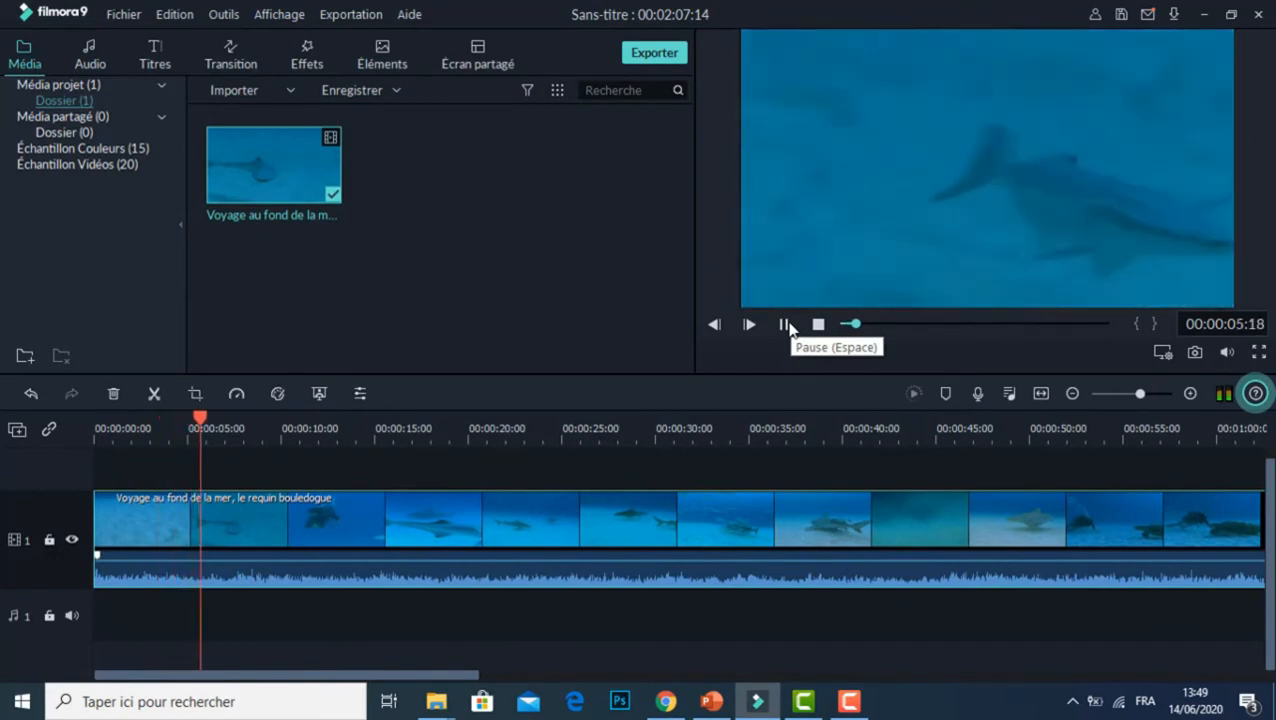
left_click(786, 325)
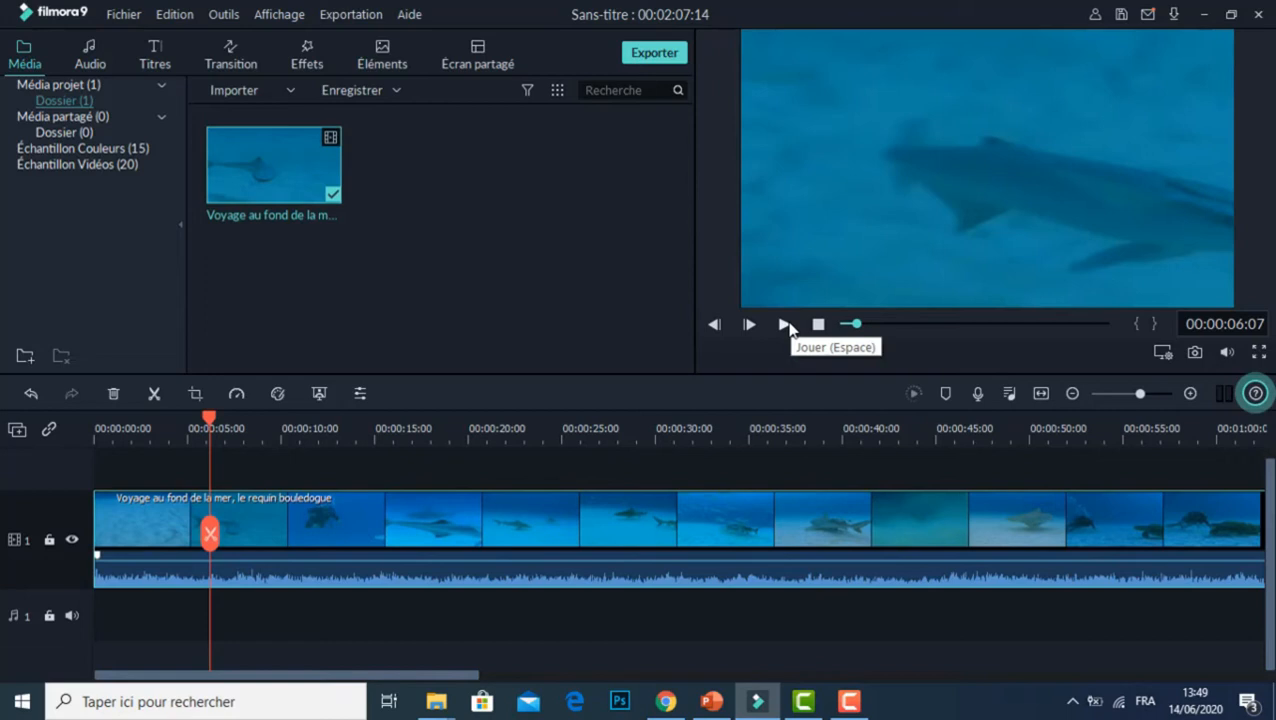
Step: Apply a Pan & Zoom to the sea clip, moving the start frame down to the lower-left part of the image
left_click(196, 394)
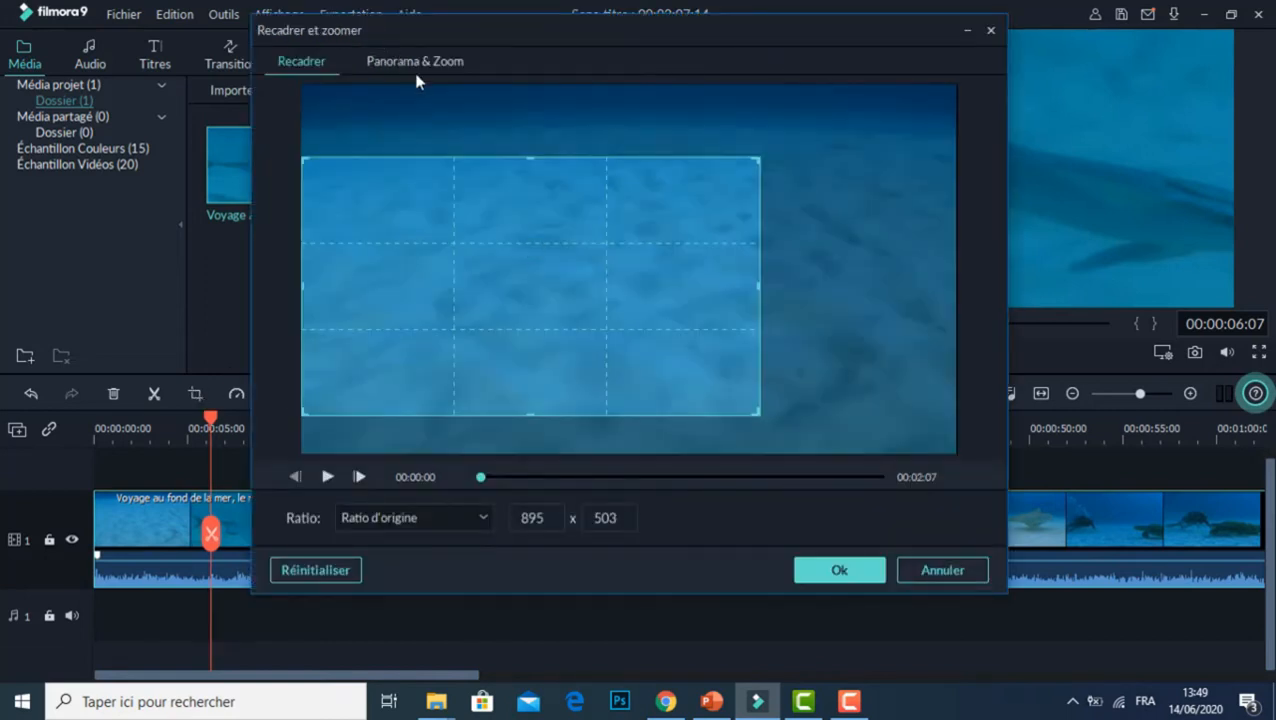
left_click(411, 63)
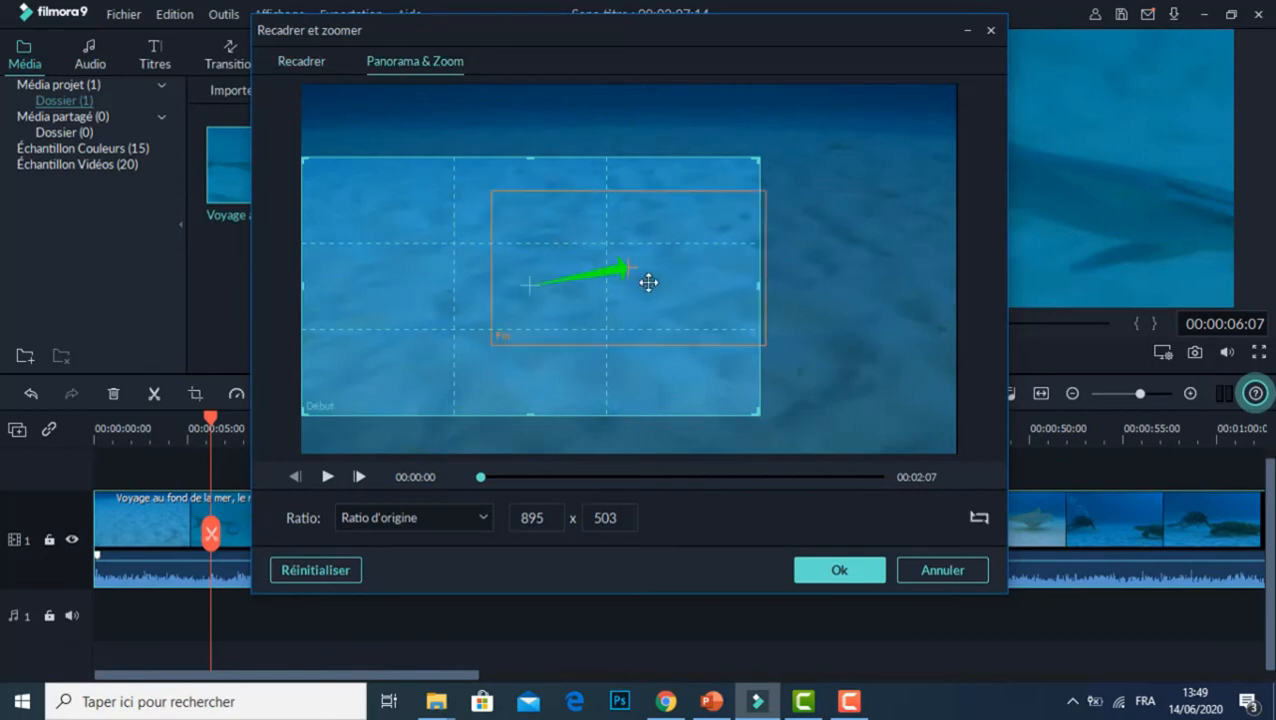
left_click_drag(632, 271, 625, 303)
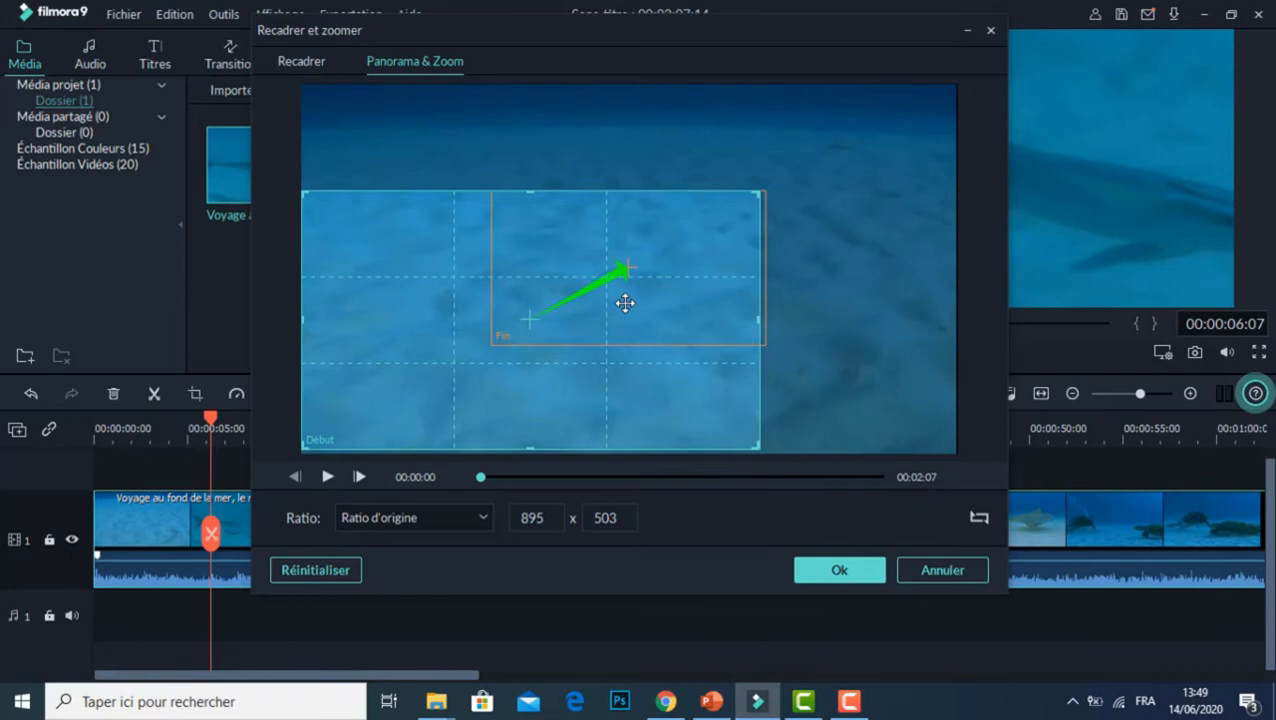
left_click(837, 571)
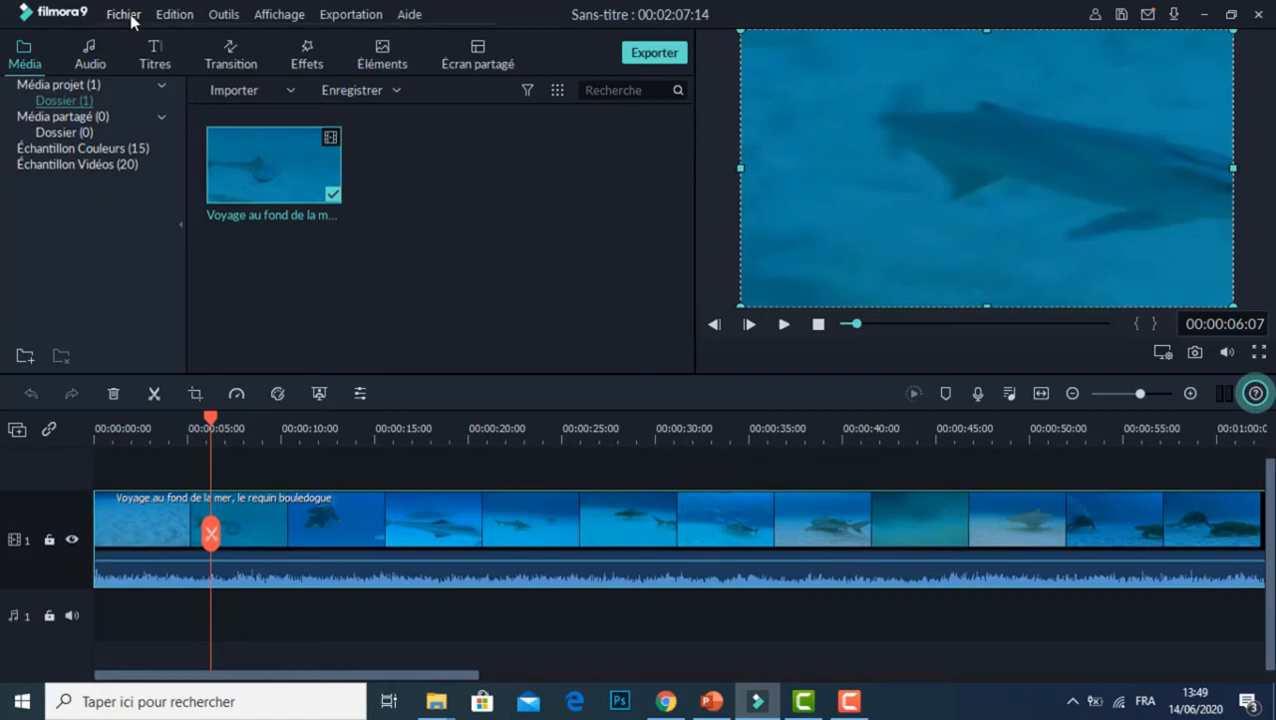
Step: Start another new 16:9 widescreen project, discarding the changes to the sea video project
left_click(172, 14)
mouse_move(125, 14)
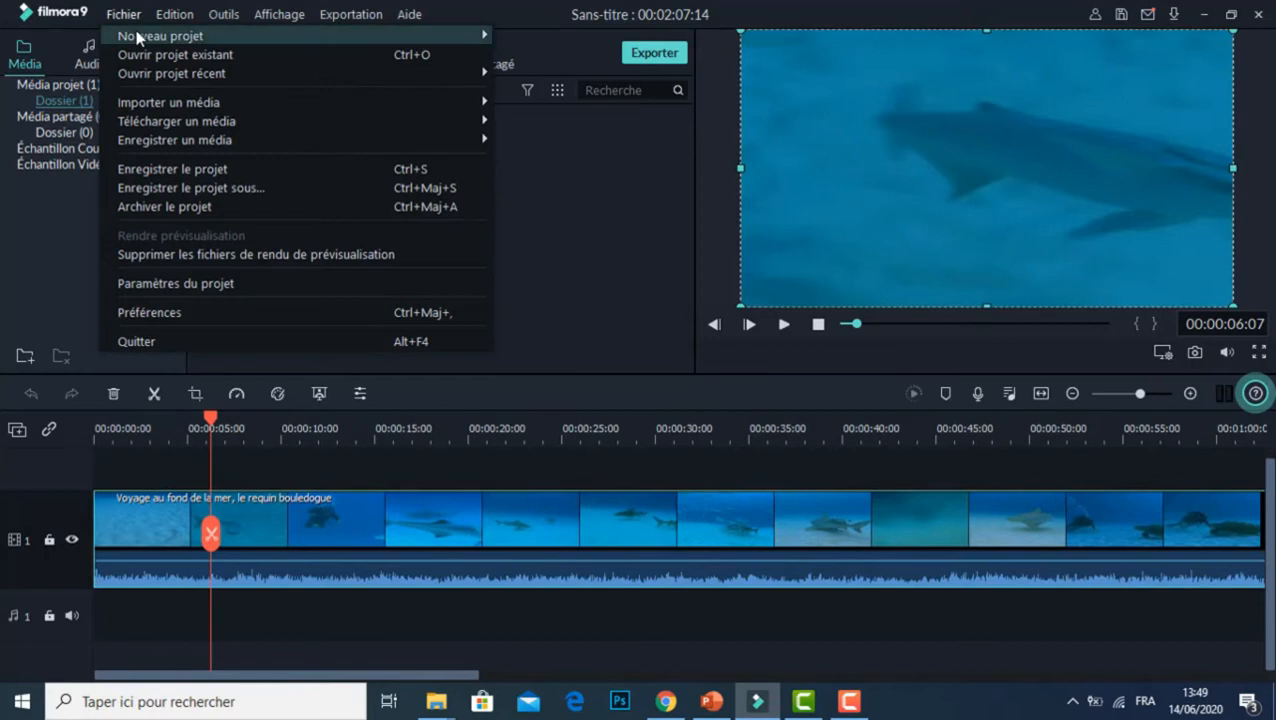
mouse_move(318, 42)
left_click(527, 38)
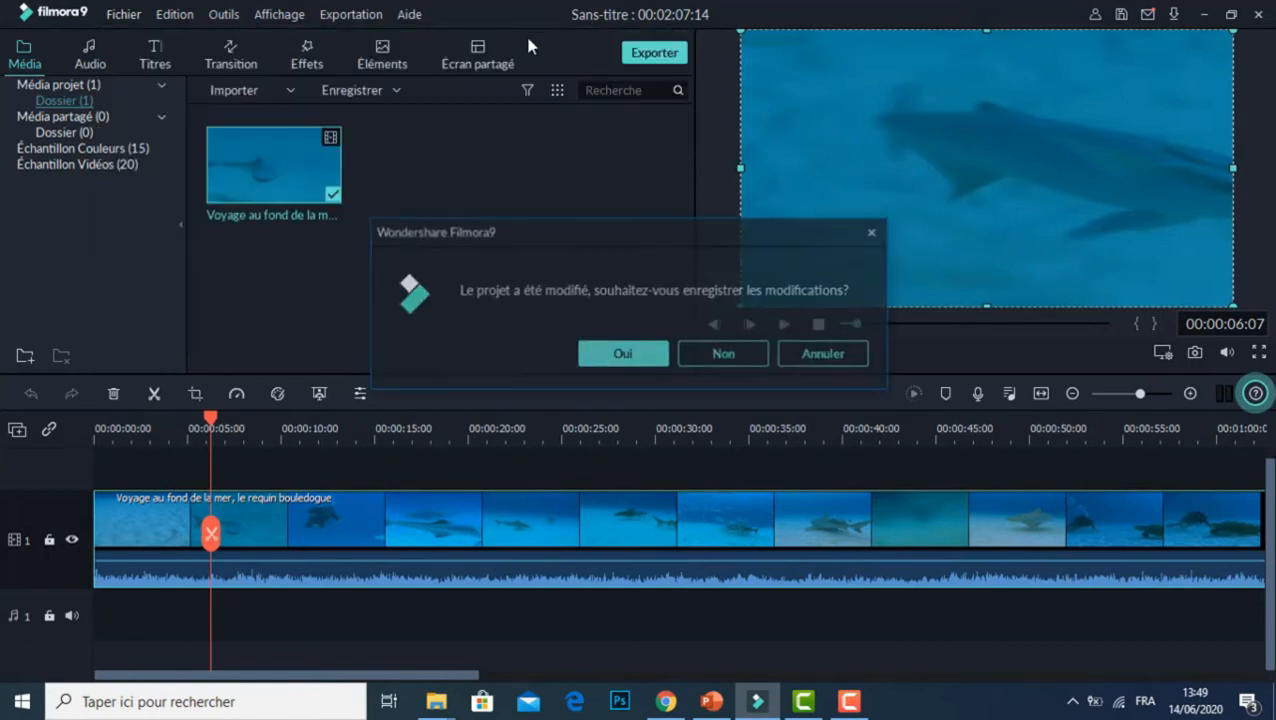
left_click(743, 357)
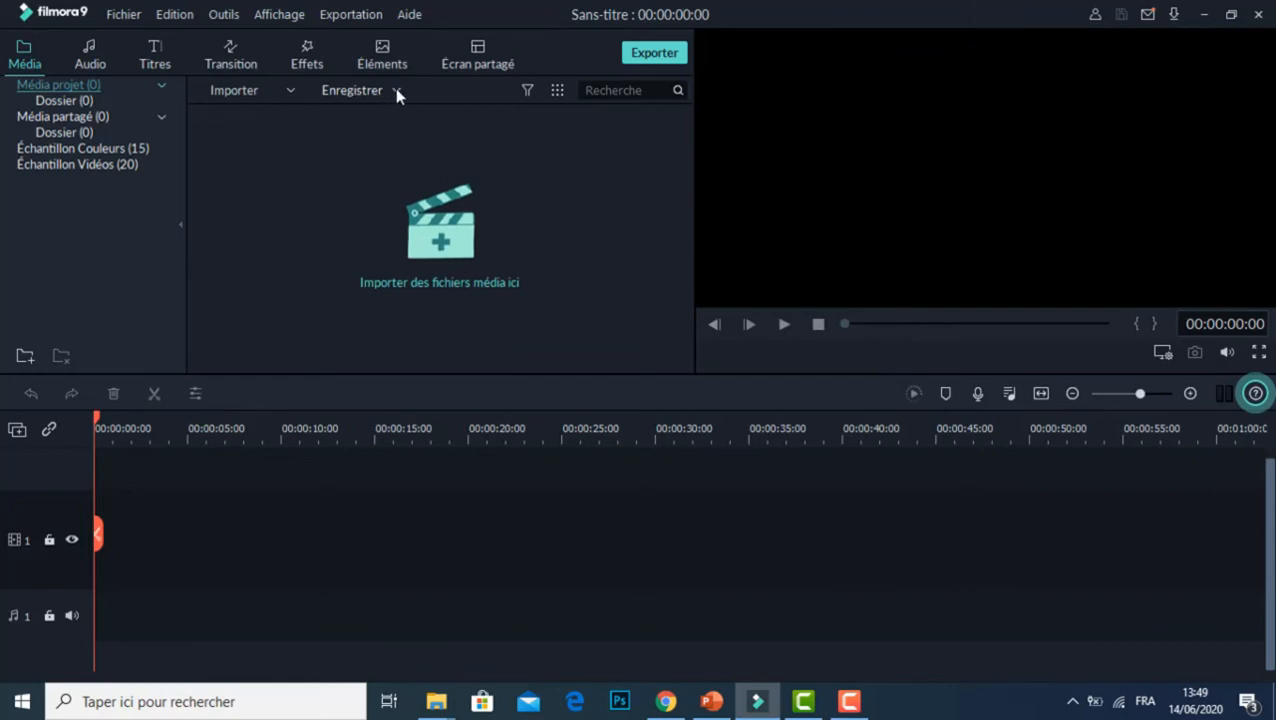
Step: Open the PC screen recorder, look at its capture area choices, and close the recorder
left_click(396, 91)
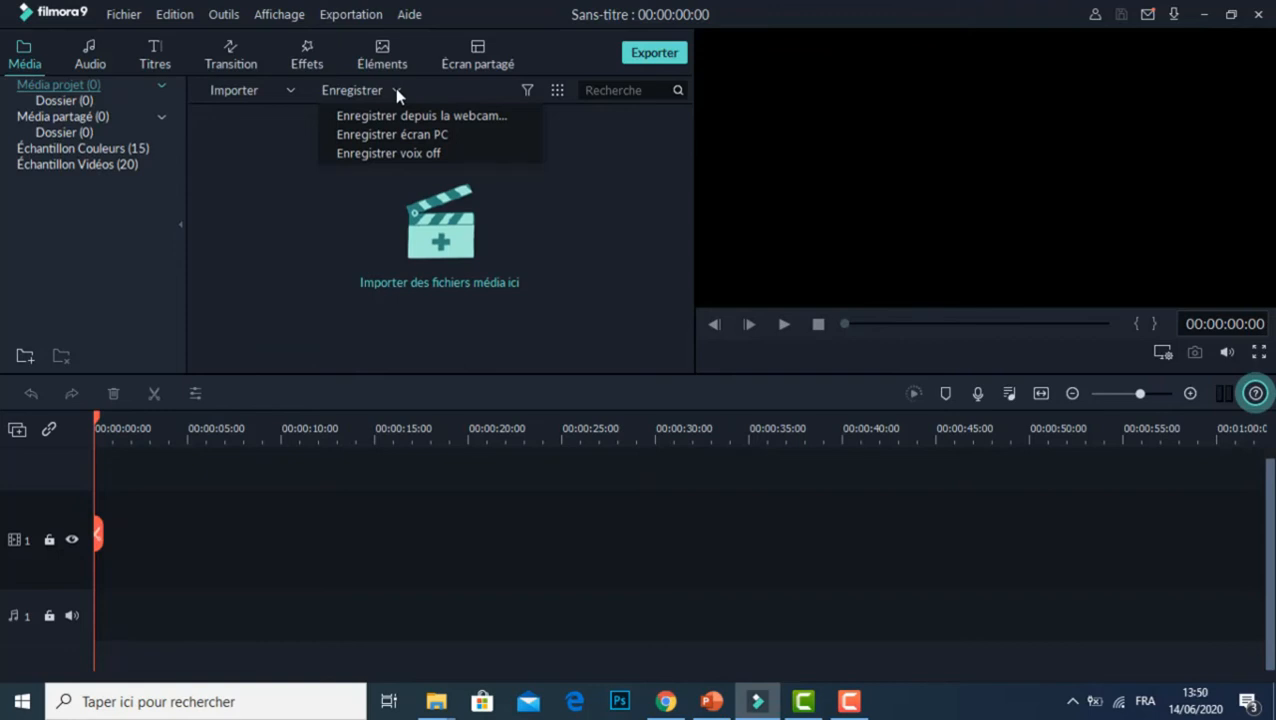
left_click(411, 142)
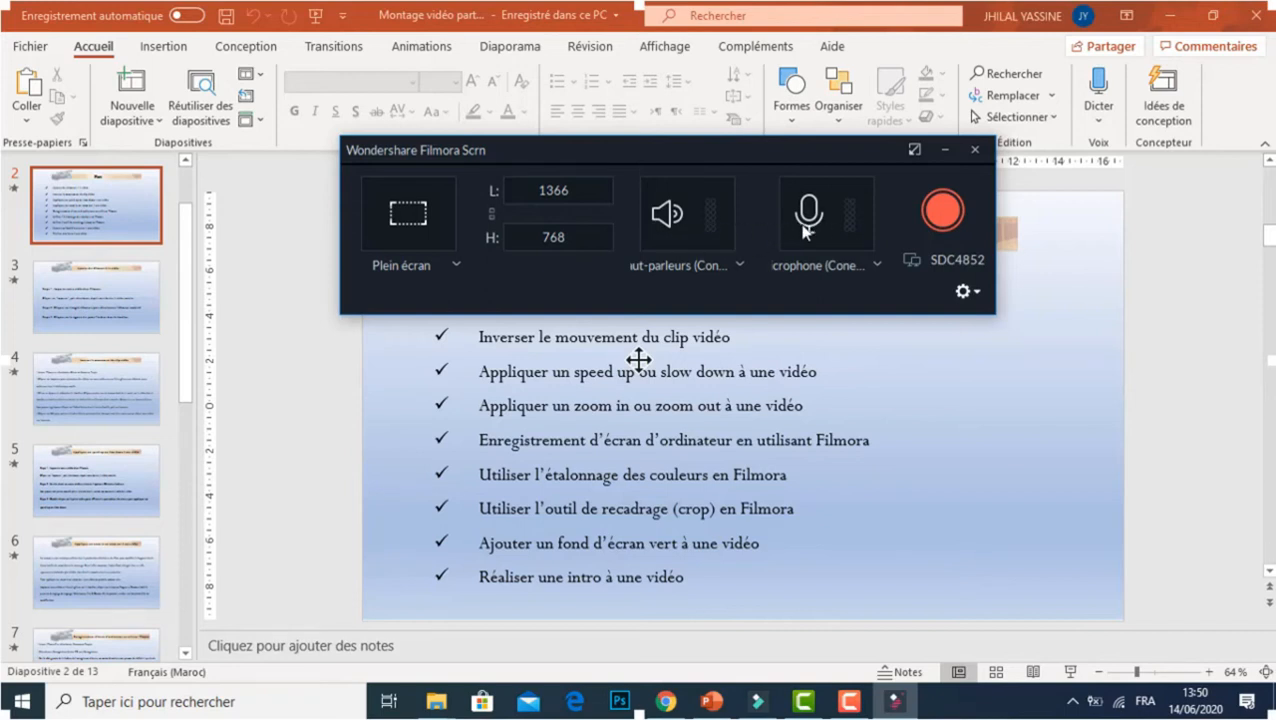
left_click(455, 264)
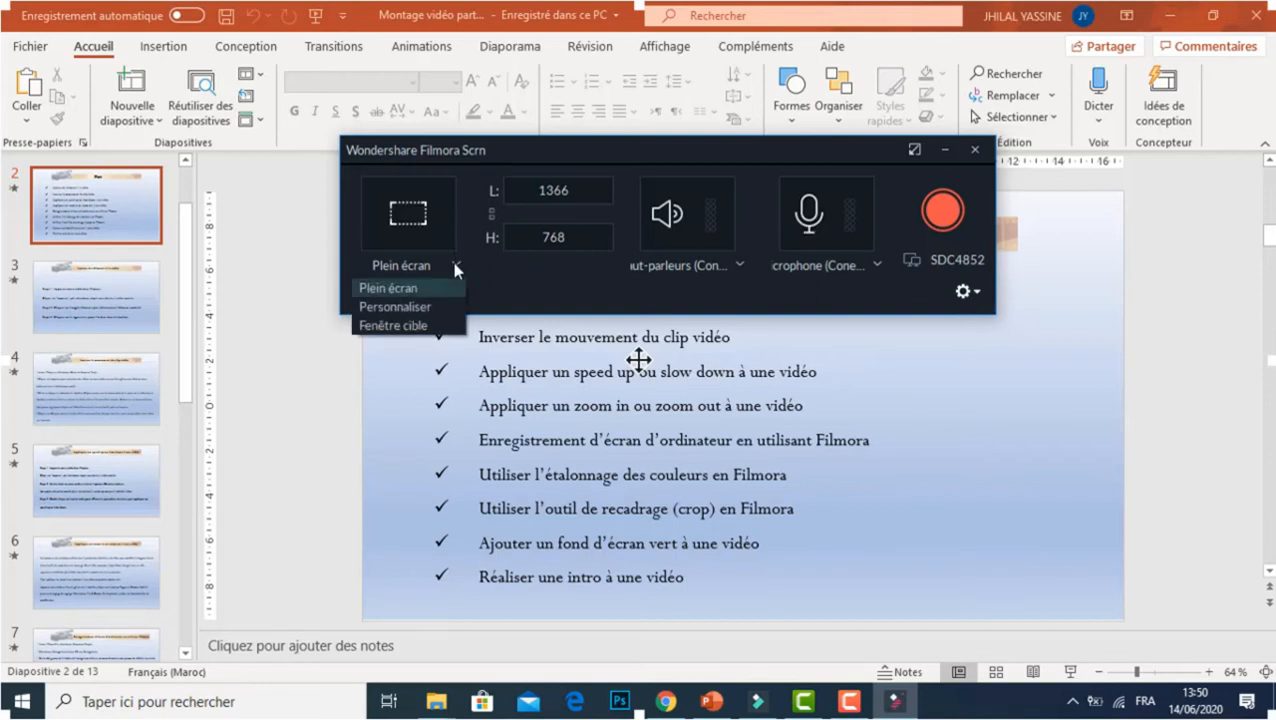
left_click(530, 267)
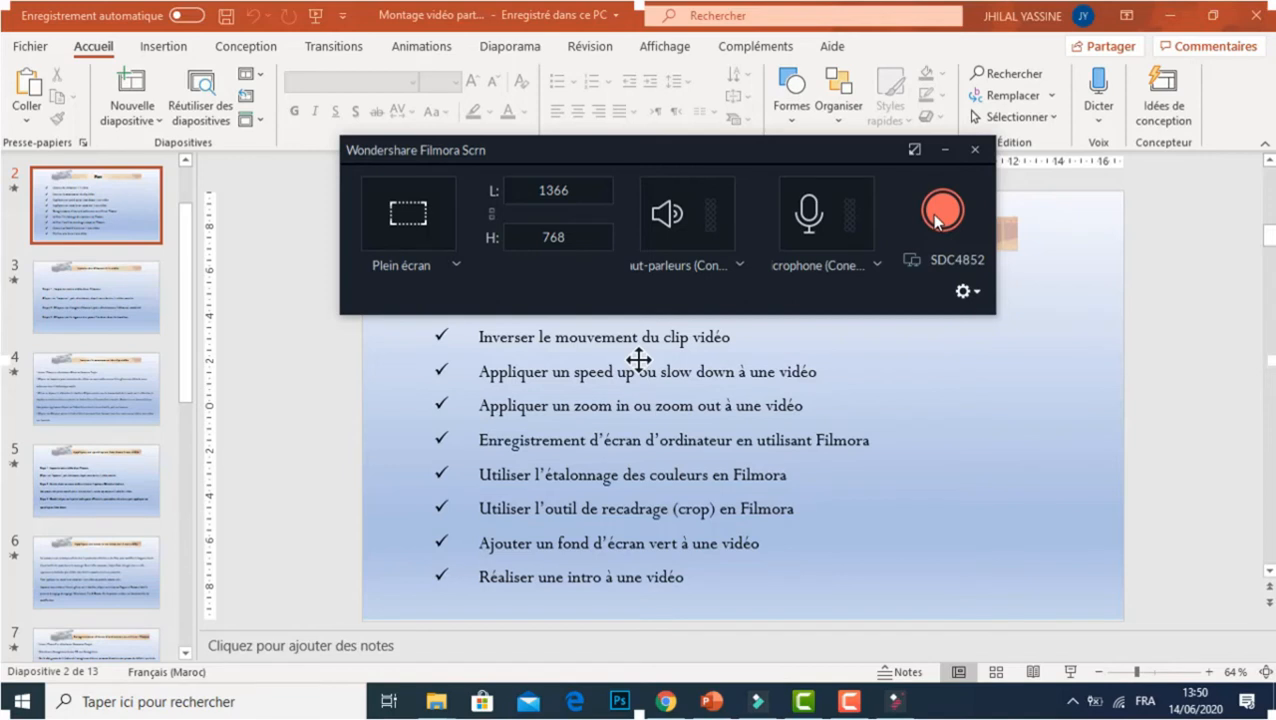
left_click(973, 150)
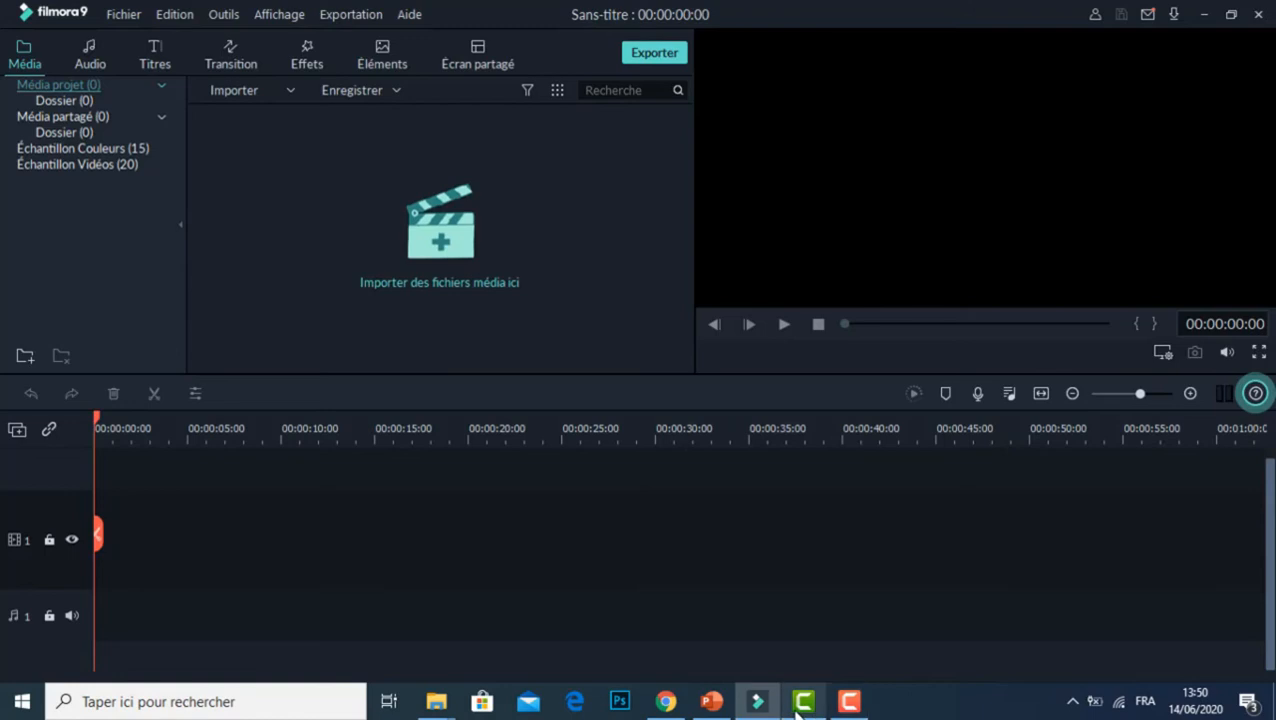
Step: Import the video "Voyage au fond de la mer, le requin bouledogue" from the Bureau folder into the project media
double_click(253, 165)
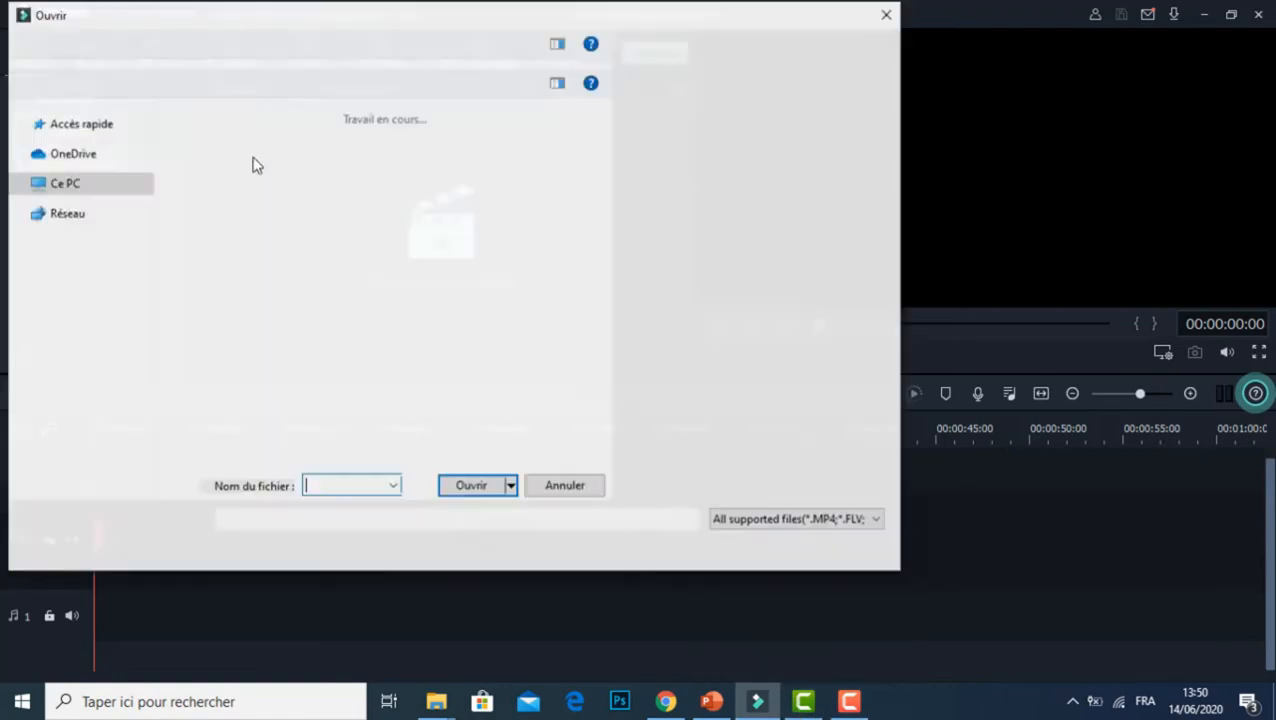
left_click(889, 14)
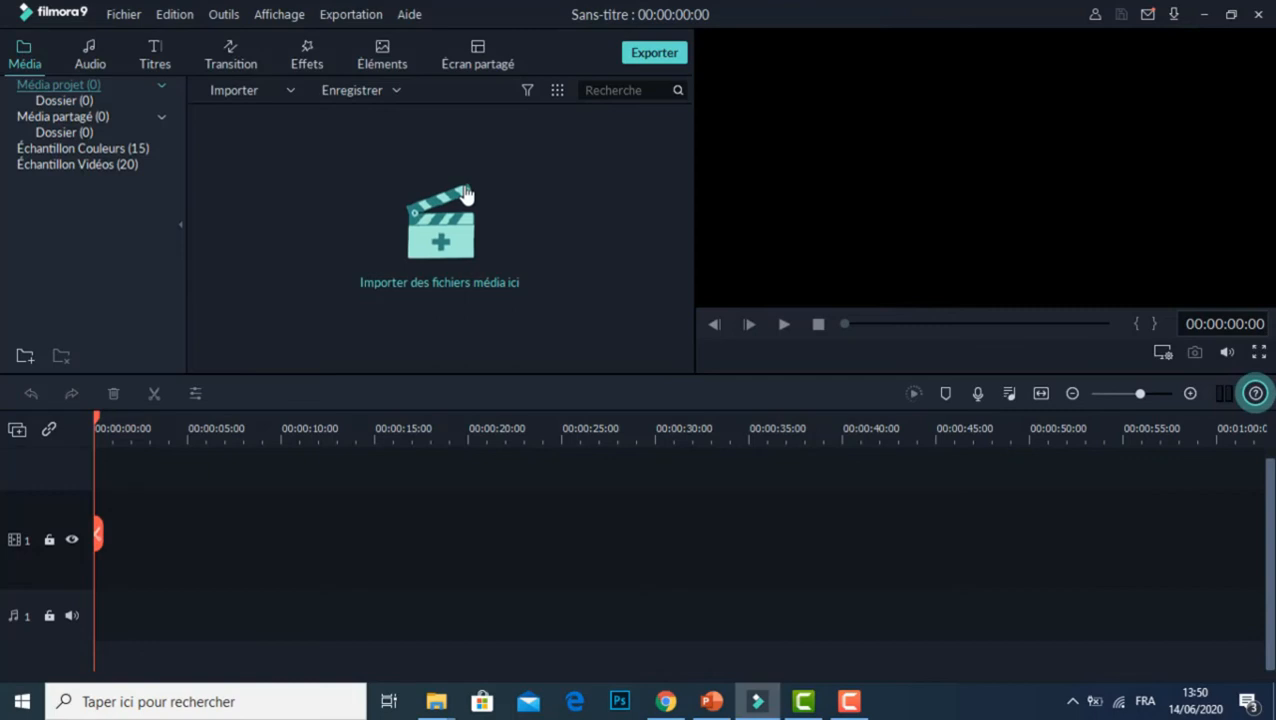
left_click(261, 94)
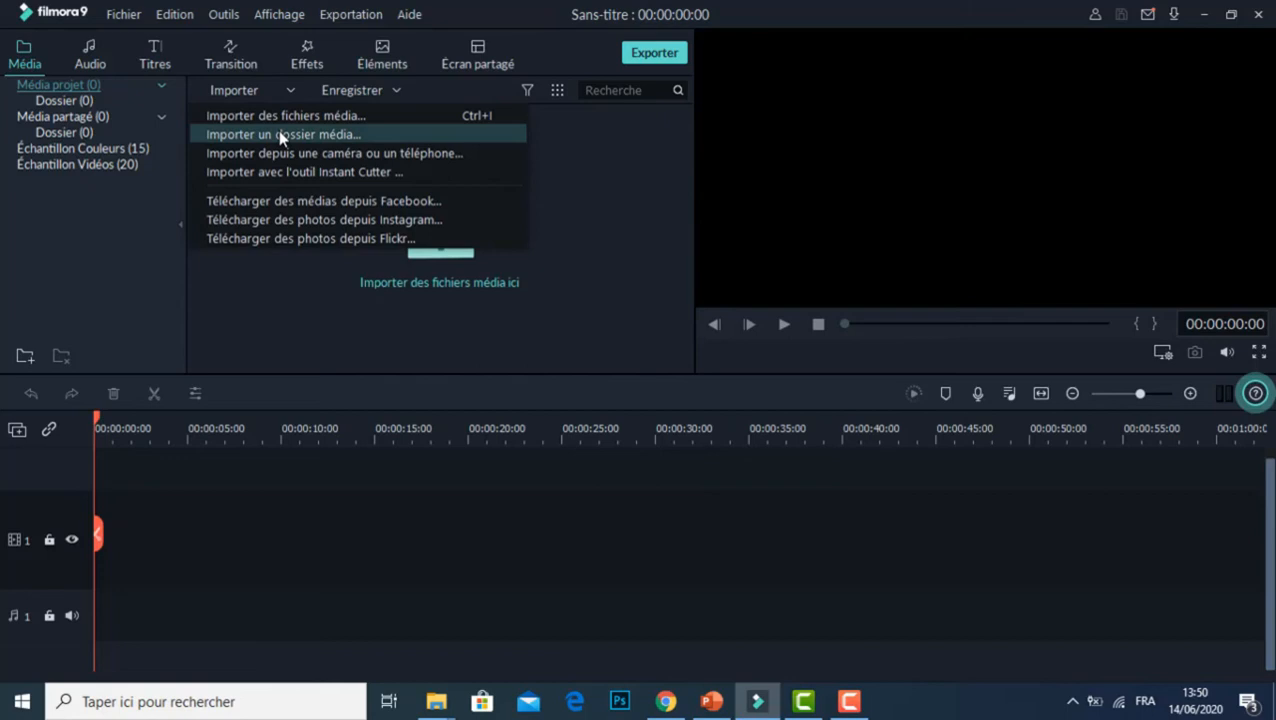
left_click(279, 118)
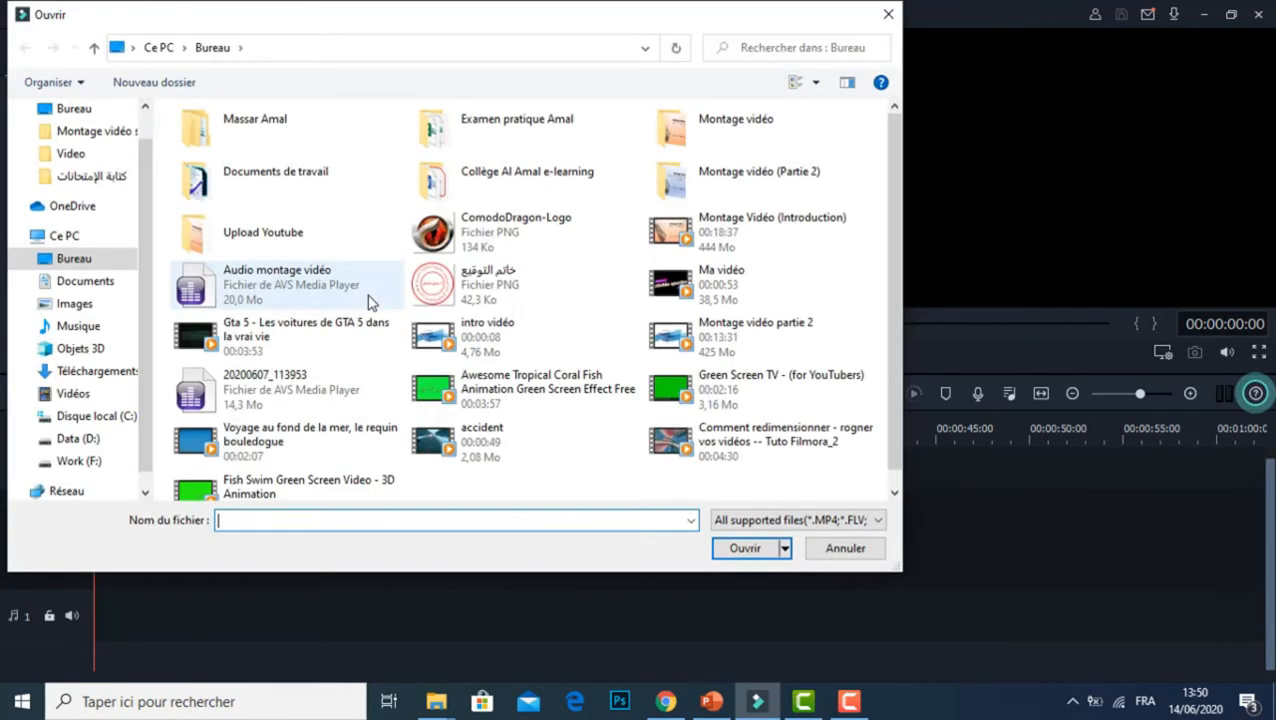
left_click(306, 453)
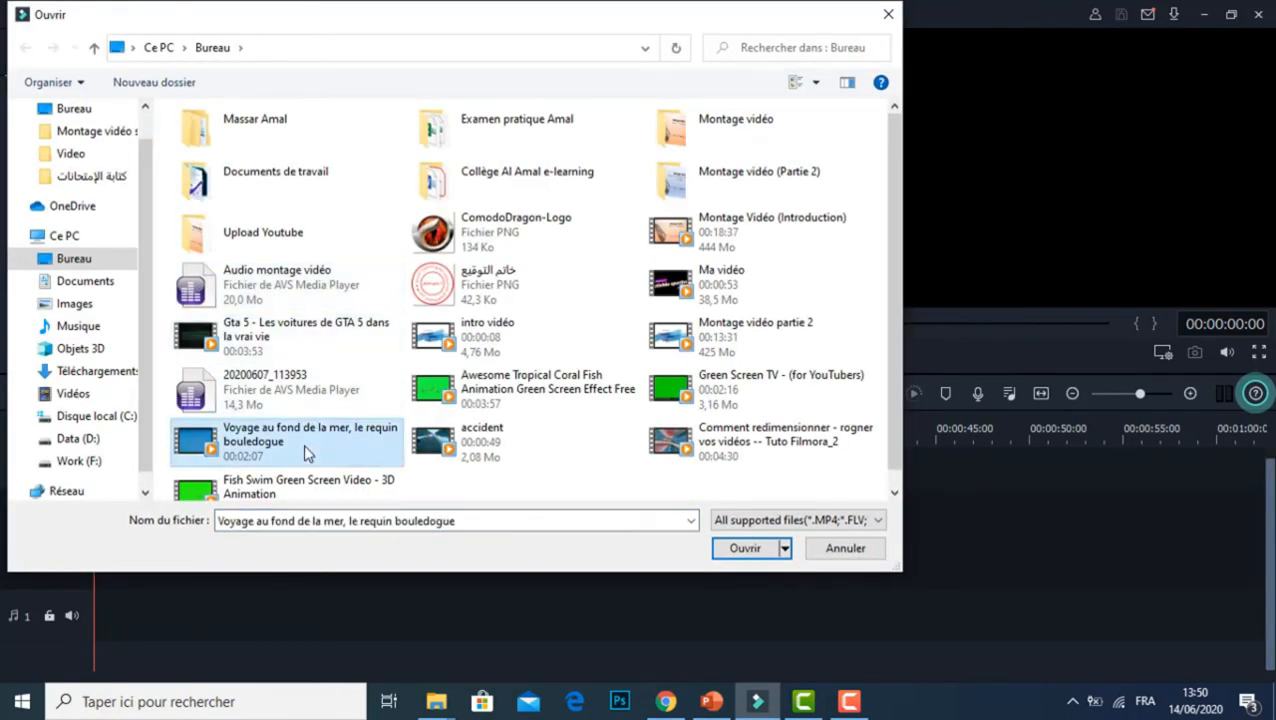
left_click(744, 548)
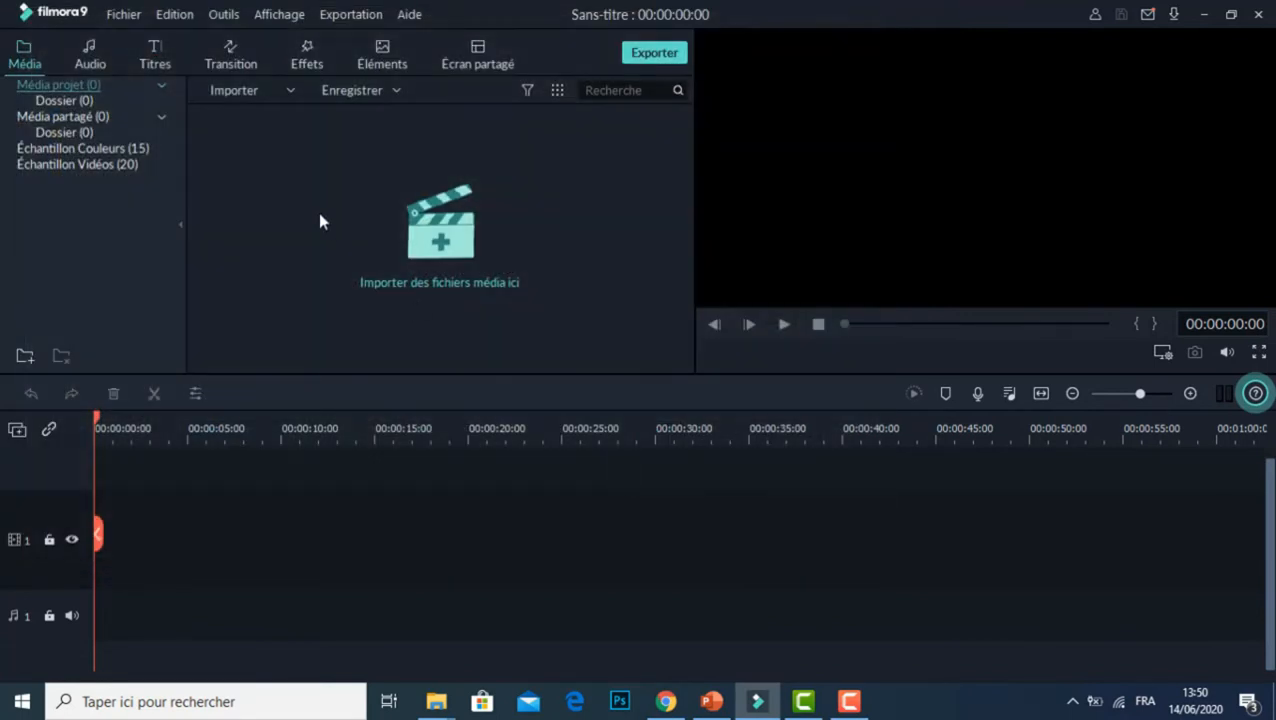
Step: Import the video "Fish Swim Green Screen Video - 3D Animation" from the Bureau folder into the project media
left_click(278, 93)
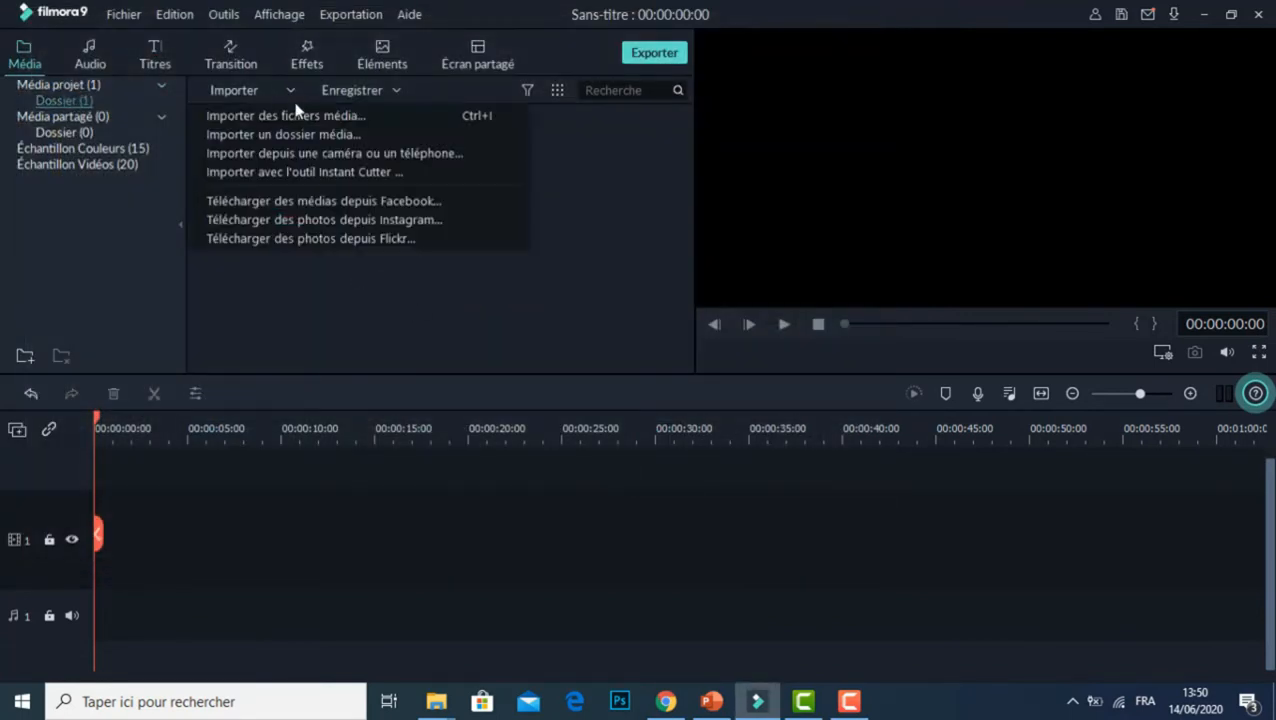
left_click(298, 122)
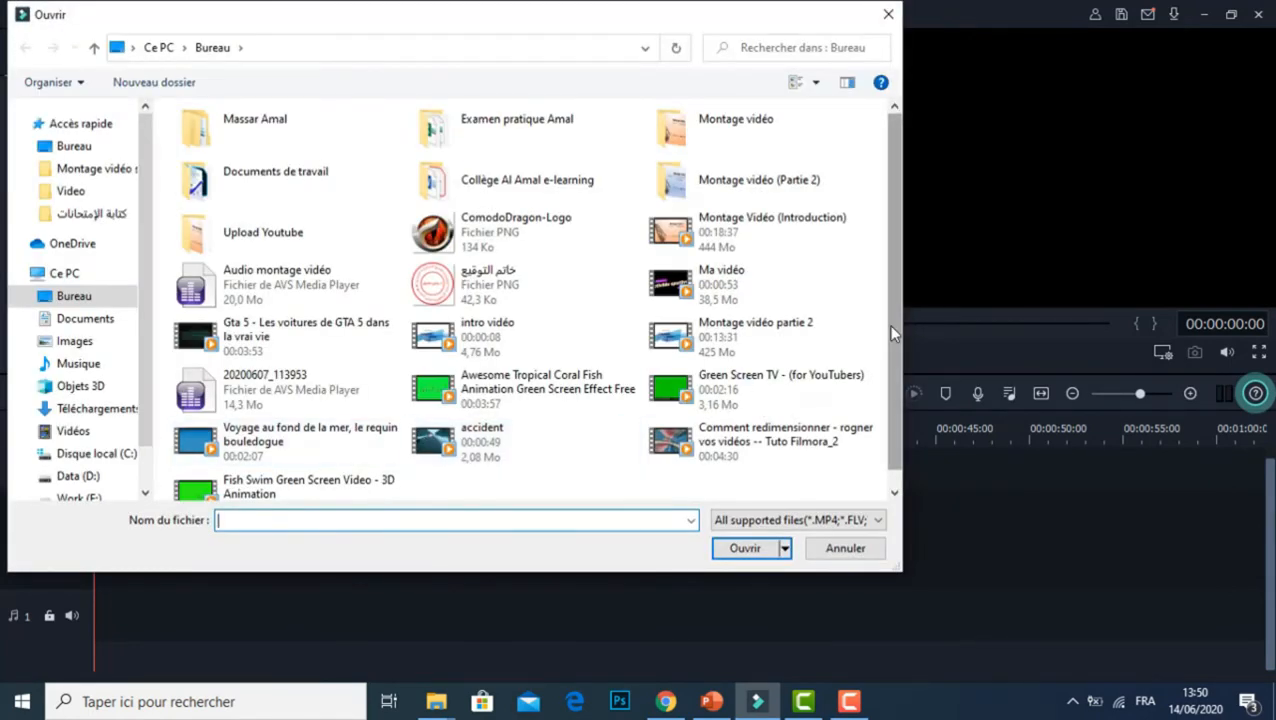
scroll(895, 338, "down", 1)
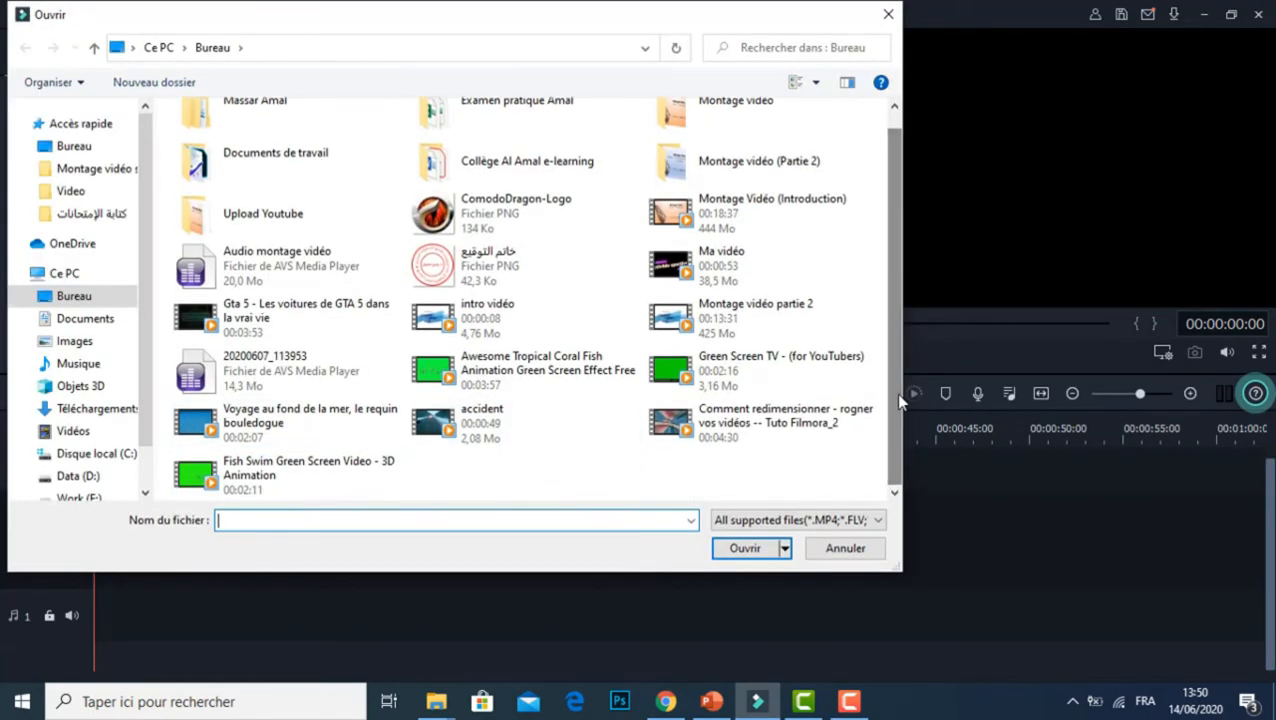
double_click(305, 474)
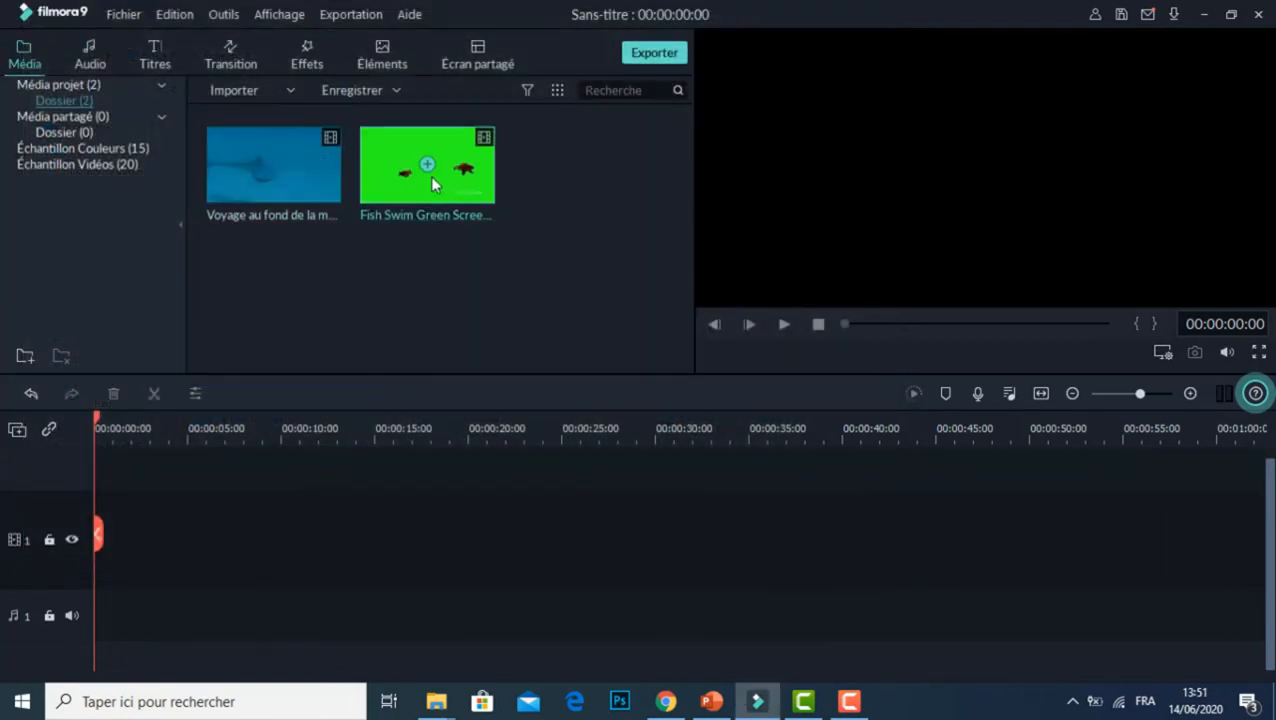
Step: Switch to Chrome, search YouTube for "green screen fish", and return to Filmora9
left_click(665, 701)
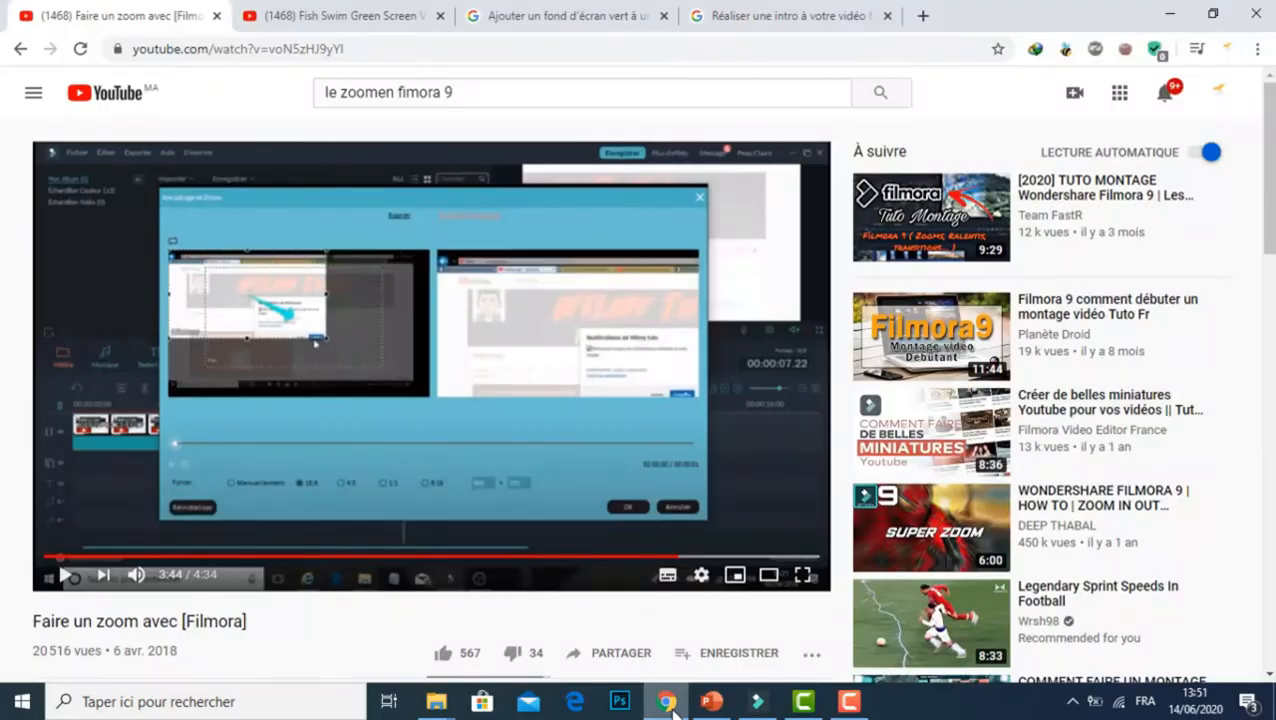
left_click(424, 90)
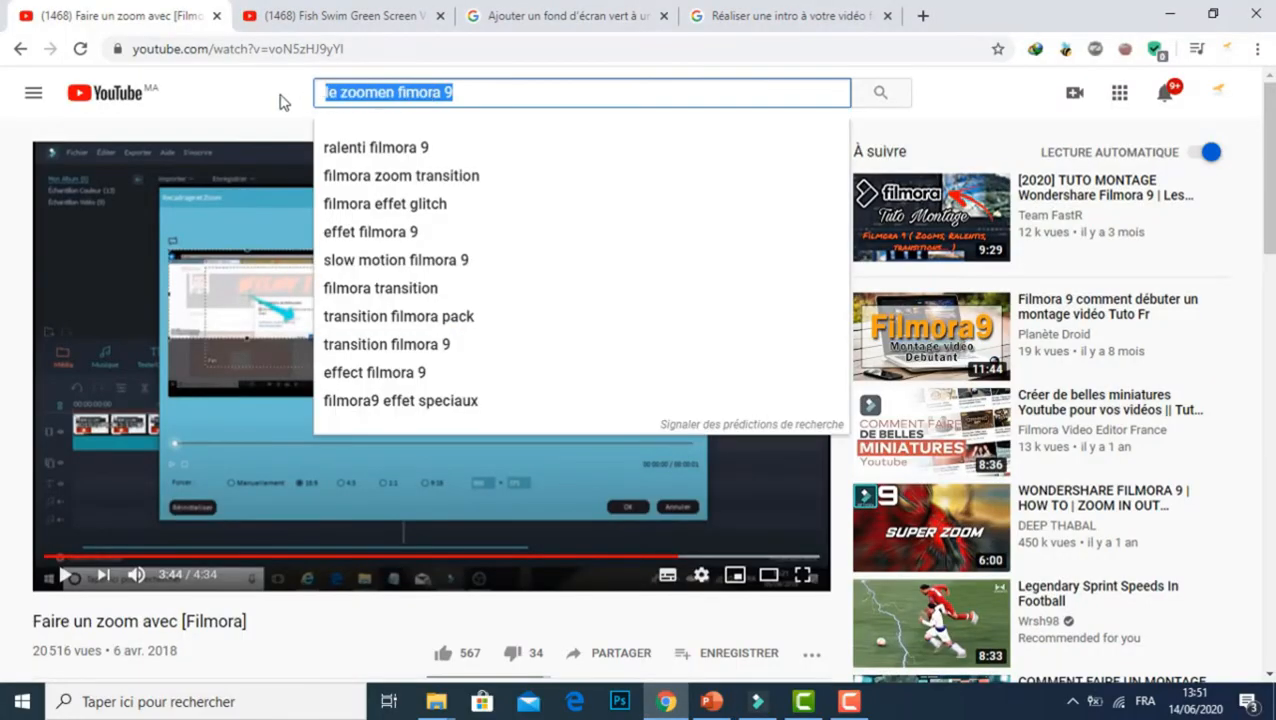
type("green scr")
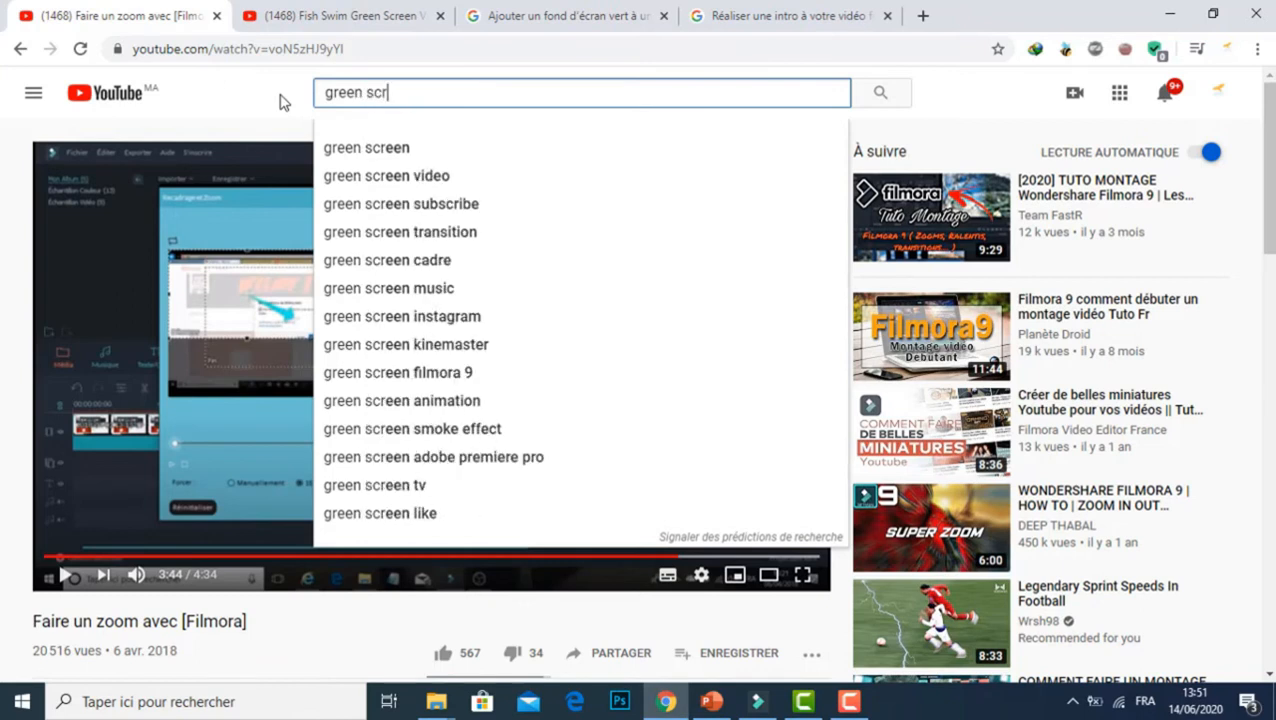
type("een ")
type("fish")
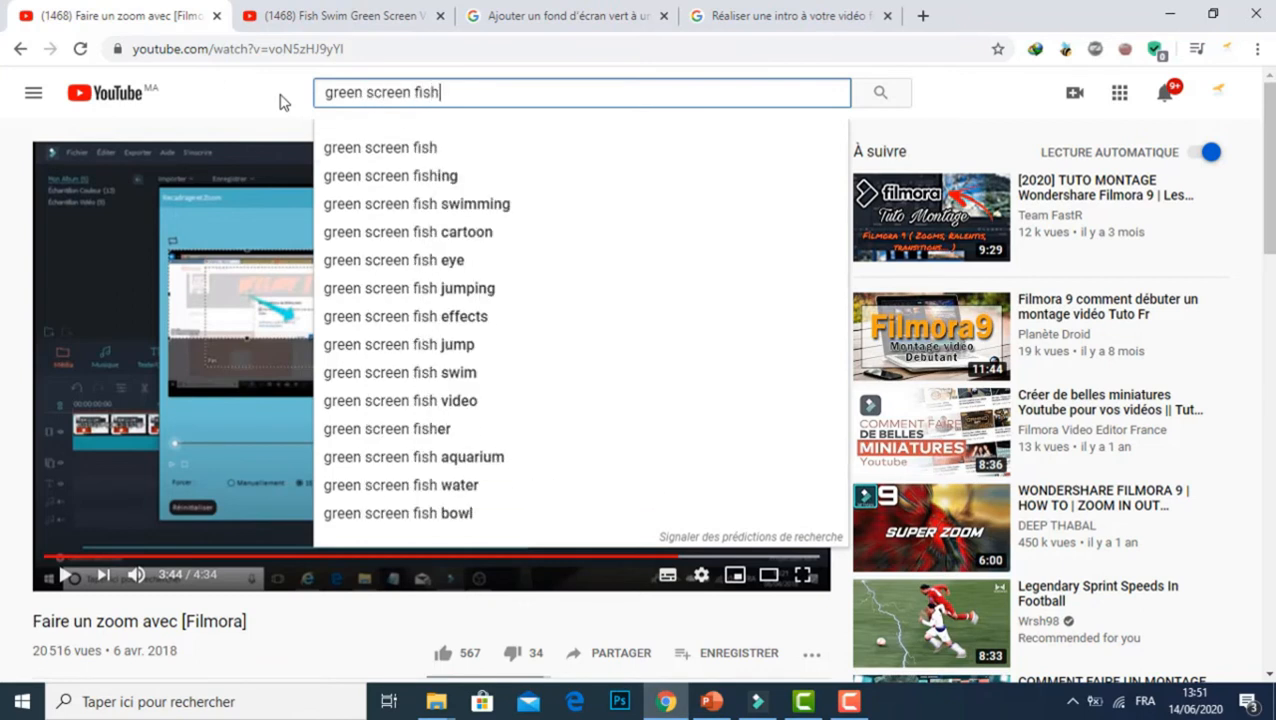
key("Return")
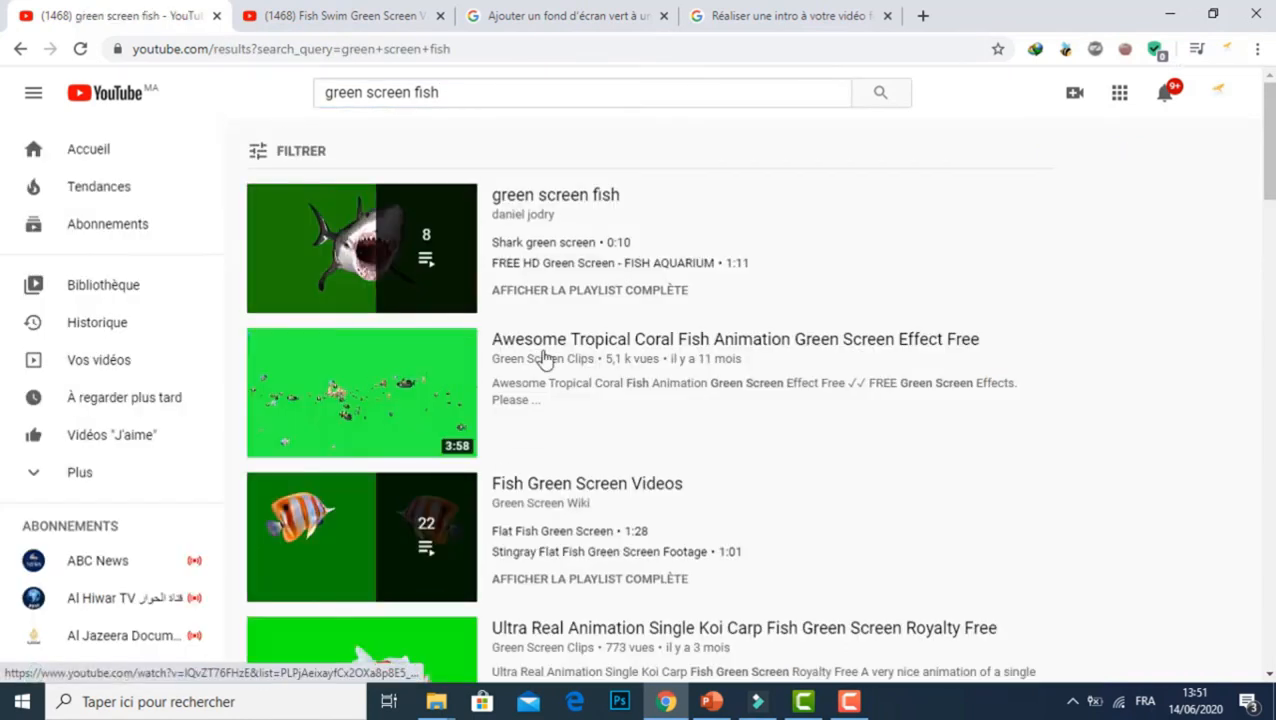
left_click(1172, 14)
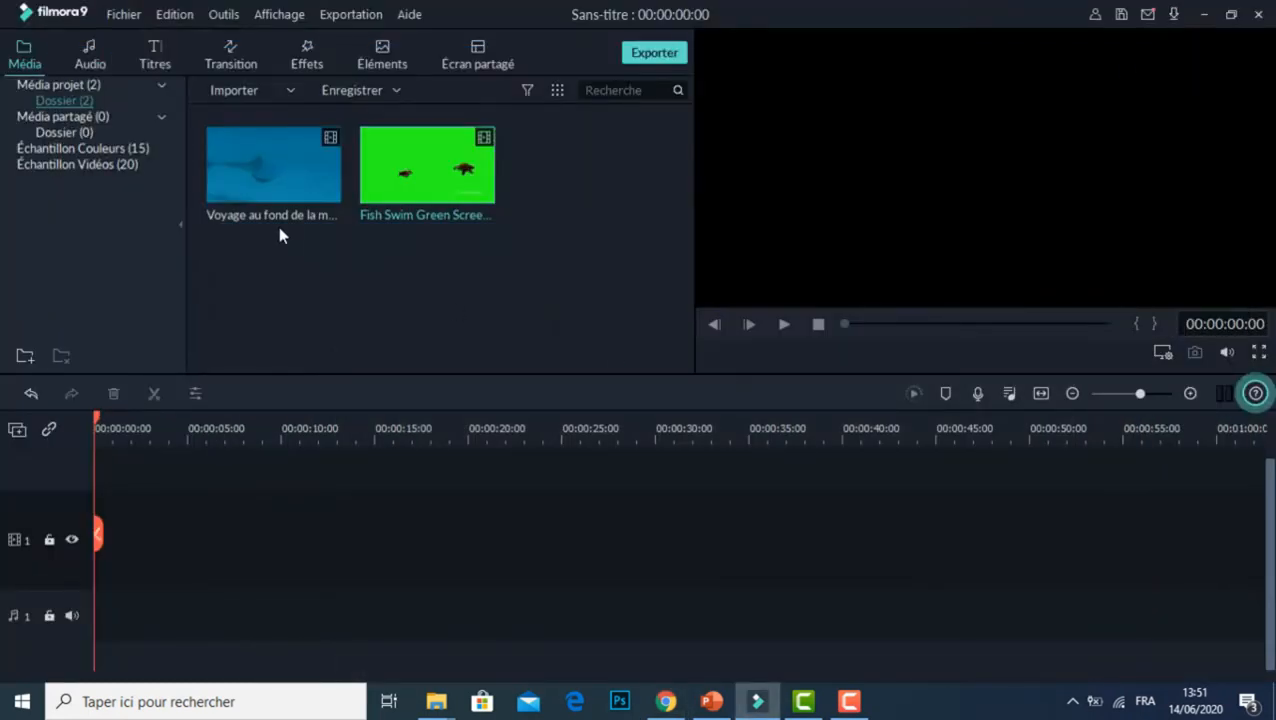
Step: Place the sea video at the start of video track 1, keeping the project settings at 1920 x 1080 25fps
left_click_drag(304, 184, 72, 628)
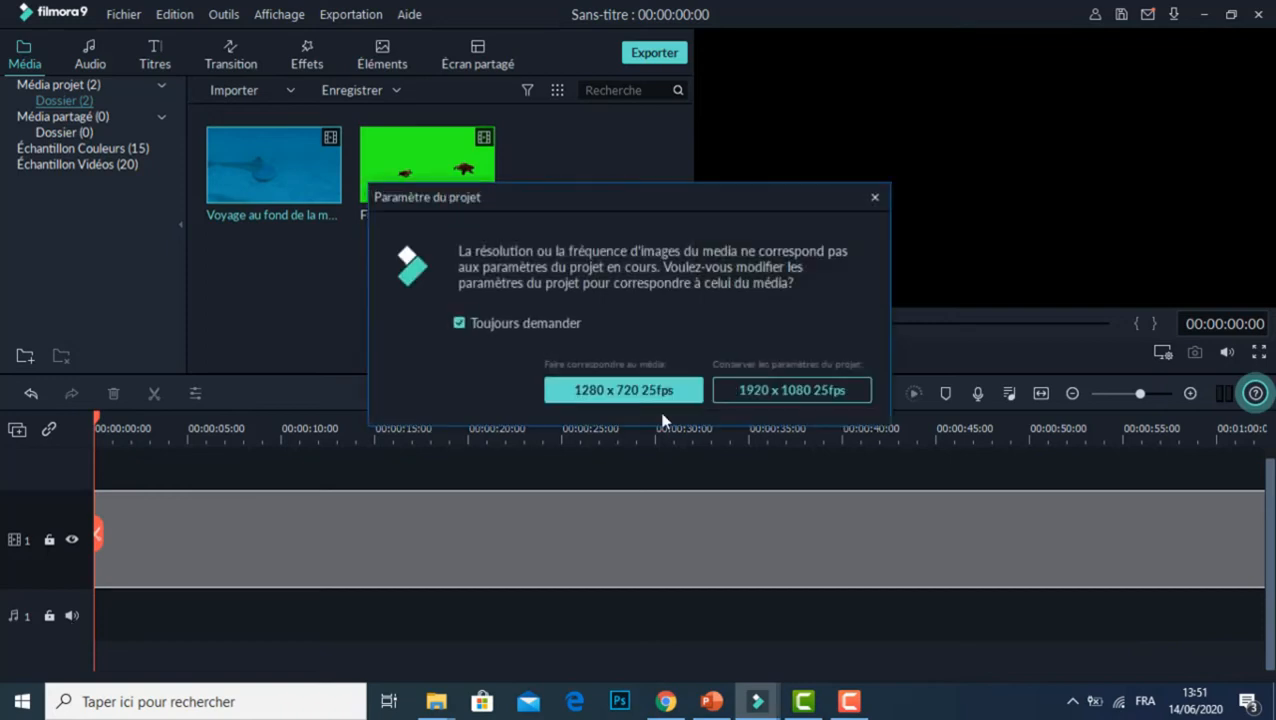
left_click(782, 392)
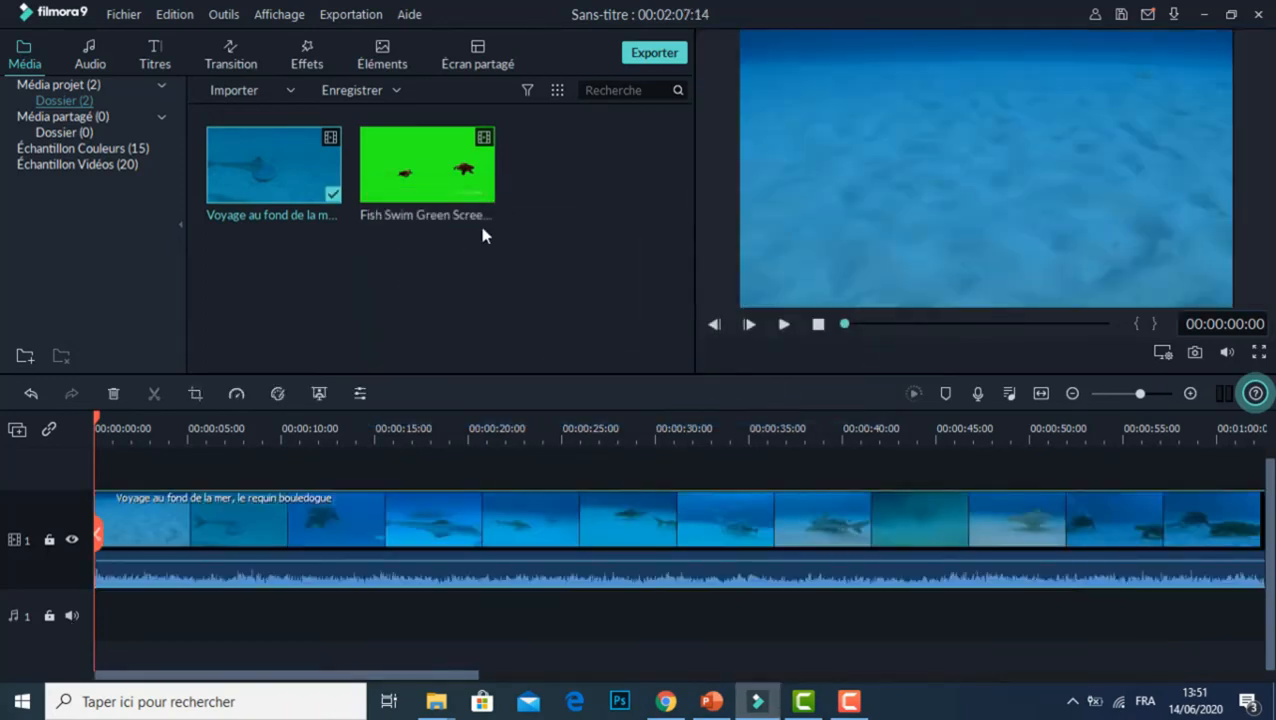
Step: Place the fish green screen video at the start of video track 2 and trim its end to match the sea clip's end
left_click_drag(463, 183, 95, 486)
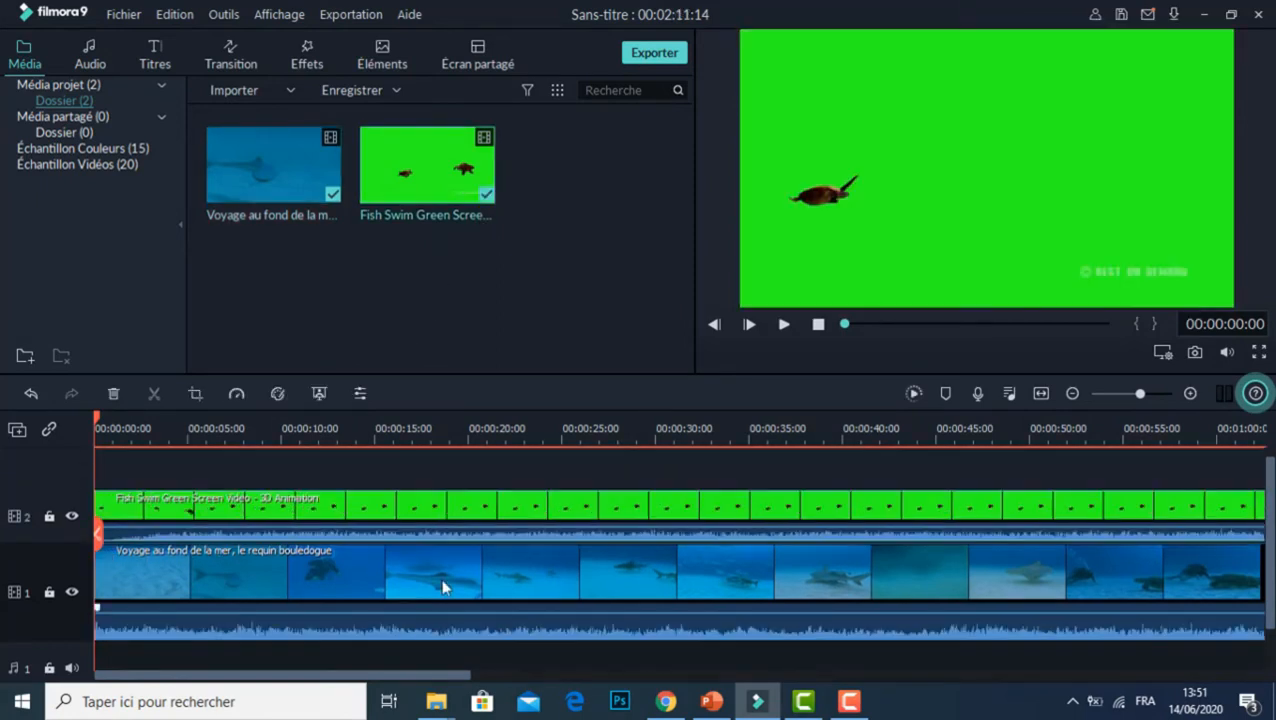
left_click_drag(411, 682, 938, 662)
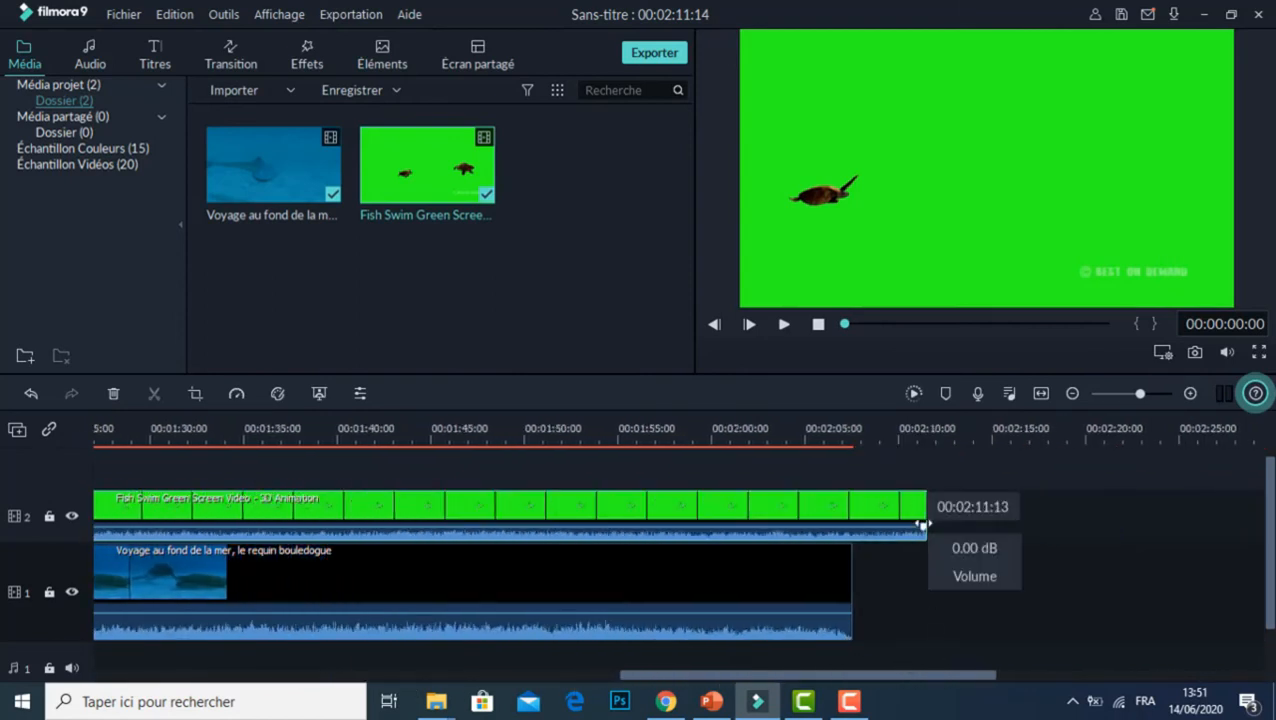
left_click_drag(925, 533, 851, 530)
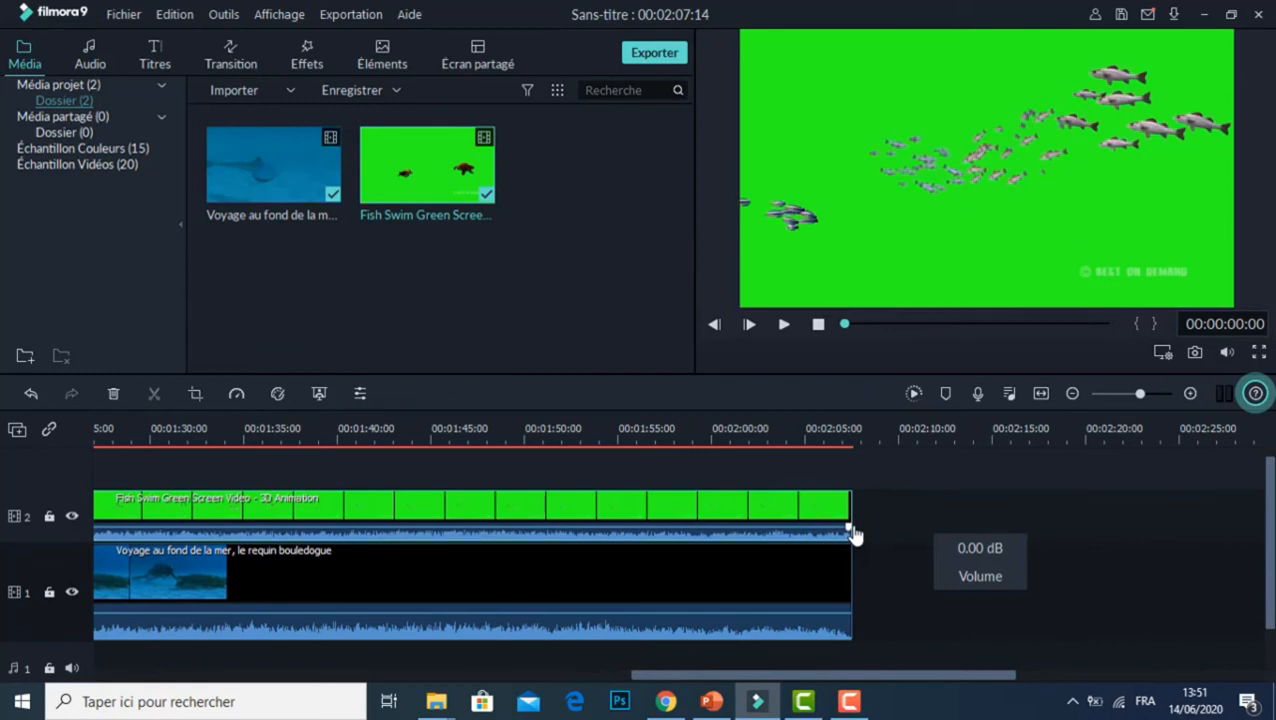
Step: Remove the green background of the fish clip on track 2 with the green screen Chroma Key, keeping the default settings
right_click(505, 521)
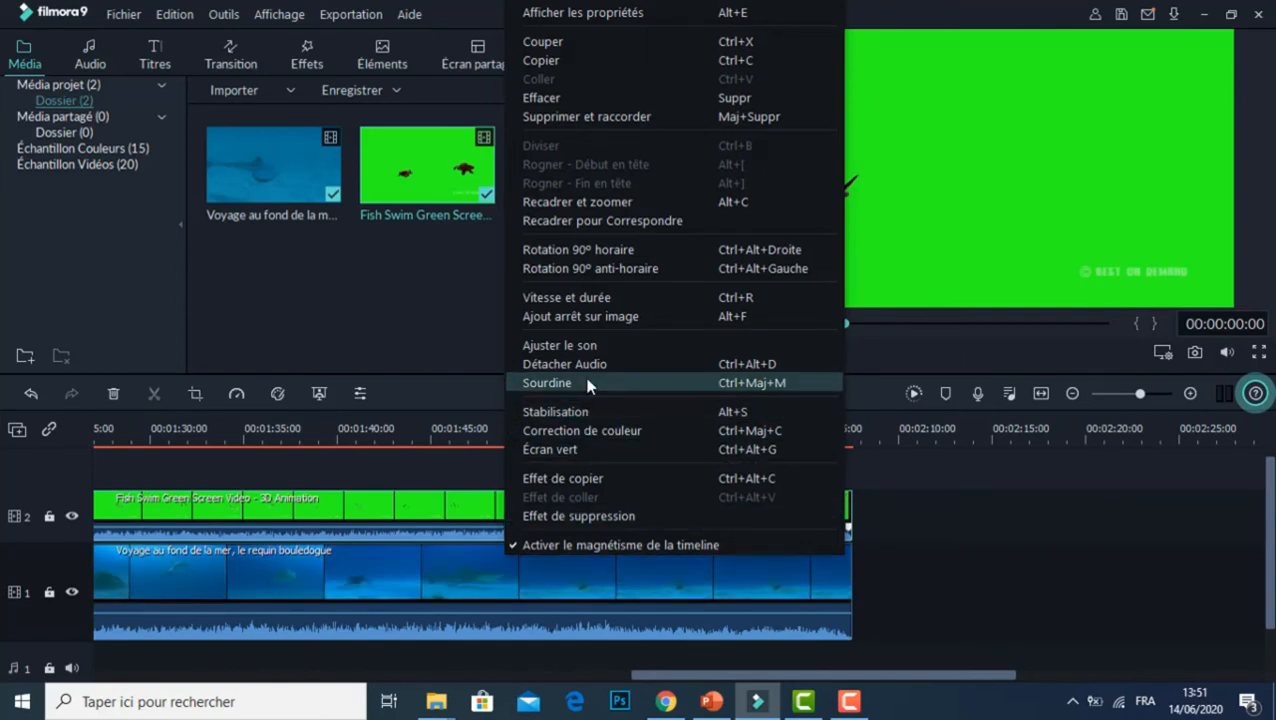
left_click(590, 449)
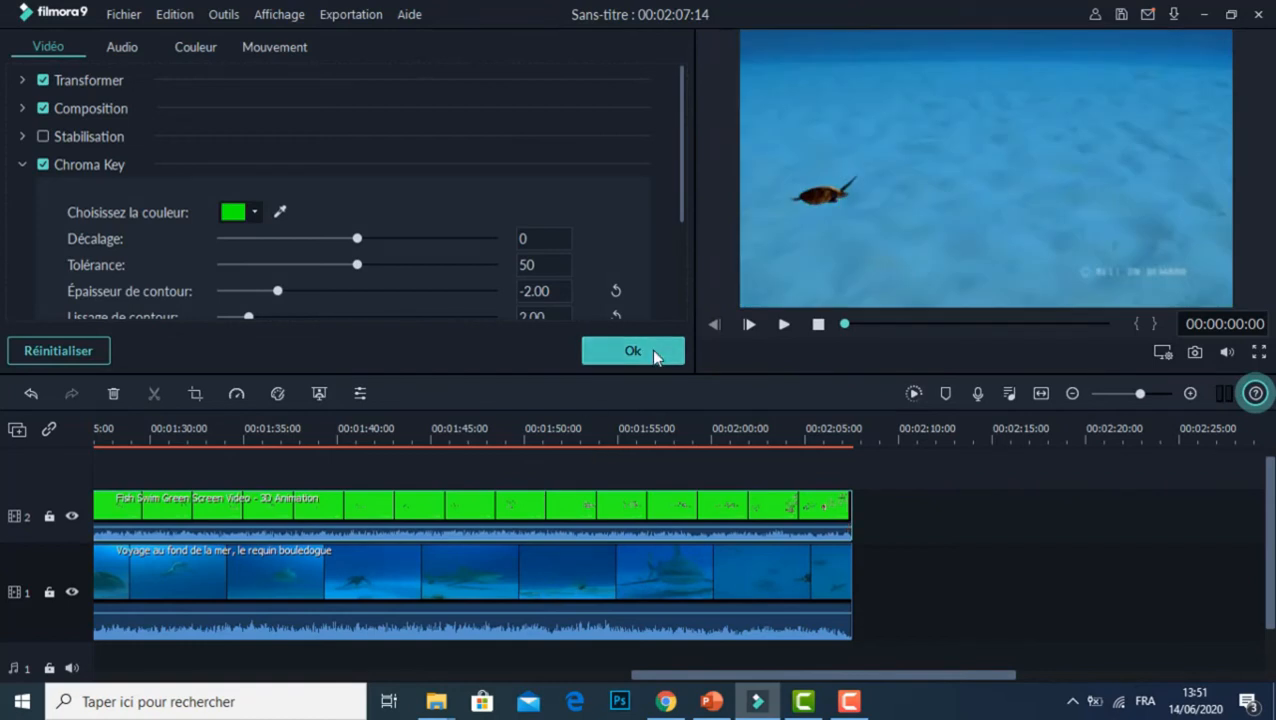
left_click(633, 351)
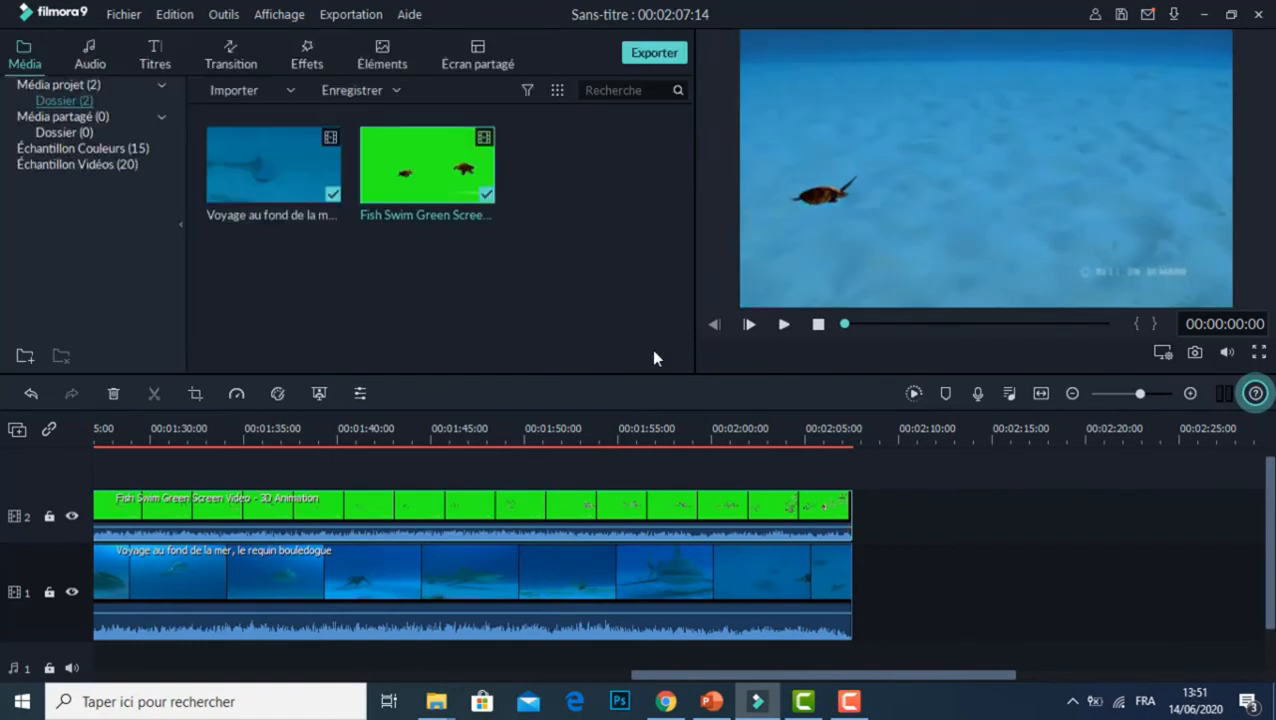
Step: Play the fish and sea composite from the start, adjusting the preview volume, and pause at about 28 seconds
left_click(785, 326)
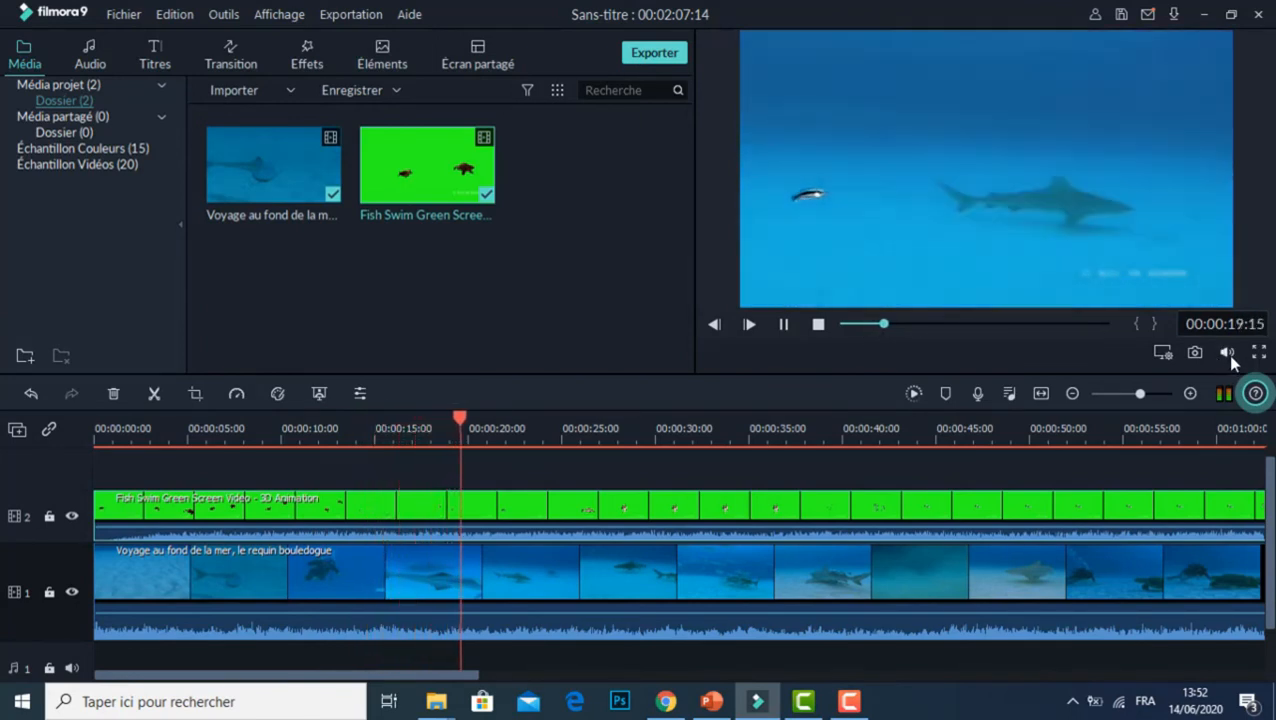
mouse_move(1226, 354)
left_click(1227, 311)
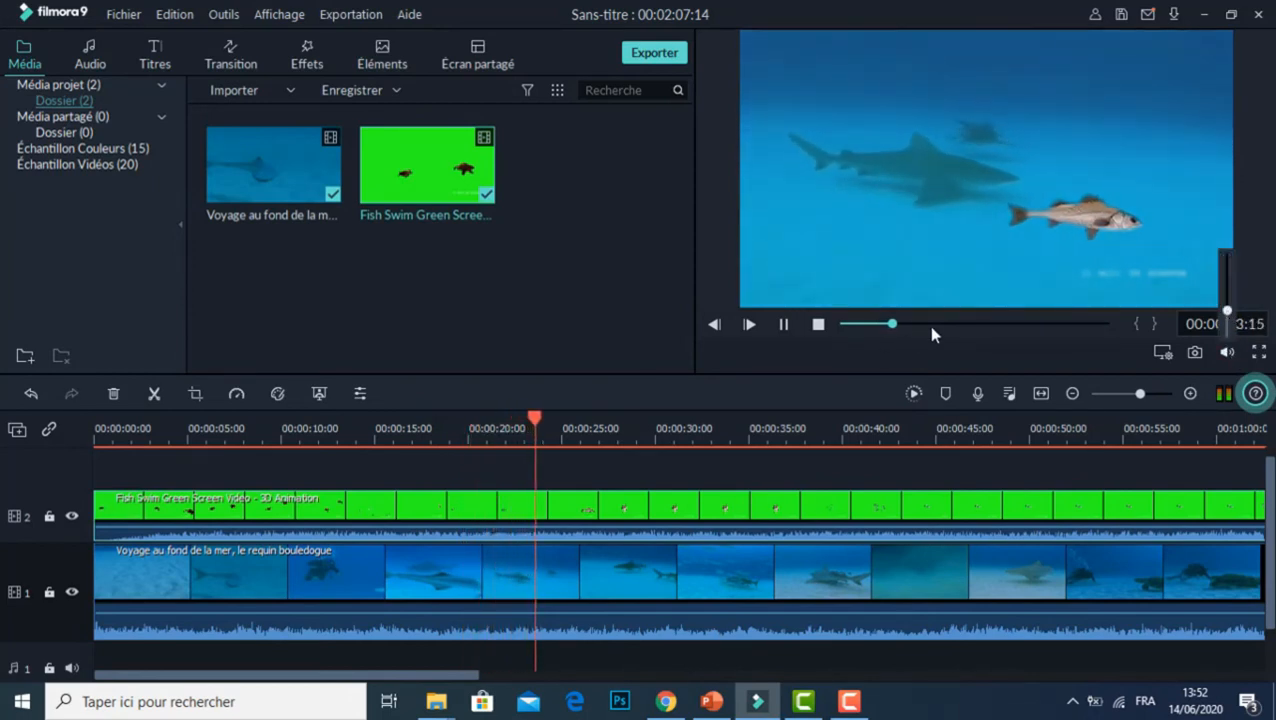
left_click(791, 329)
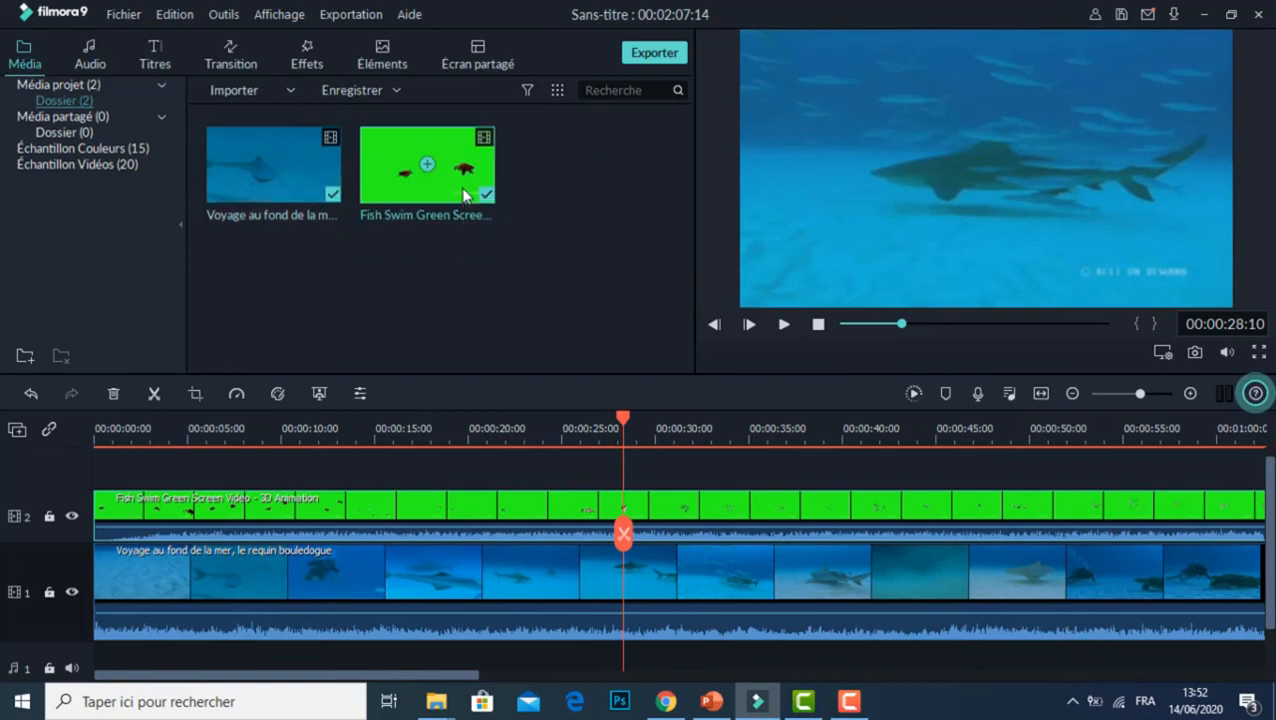
Step: Delete the fish green screen video from the media library and the timeline
key("Delete")
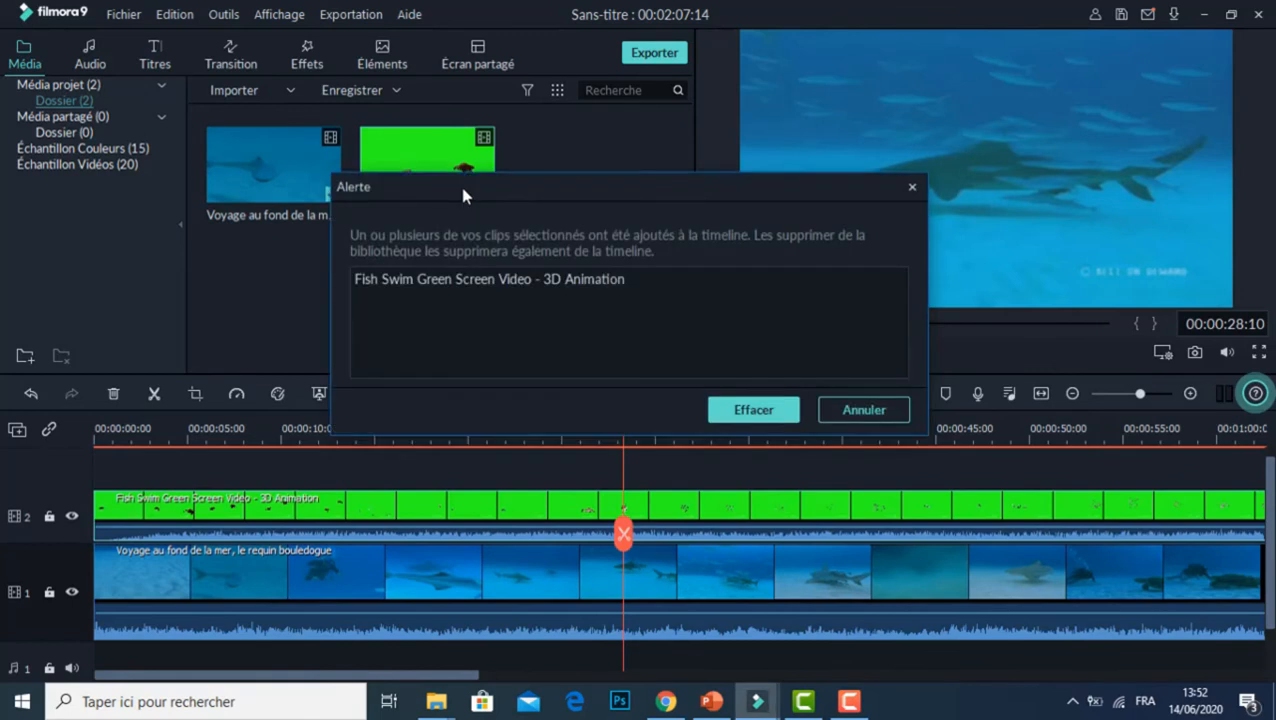
left_click(780, 410)
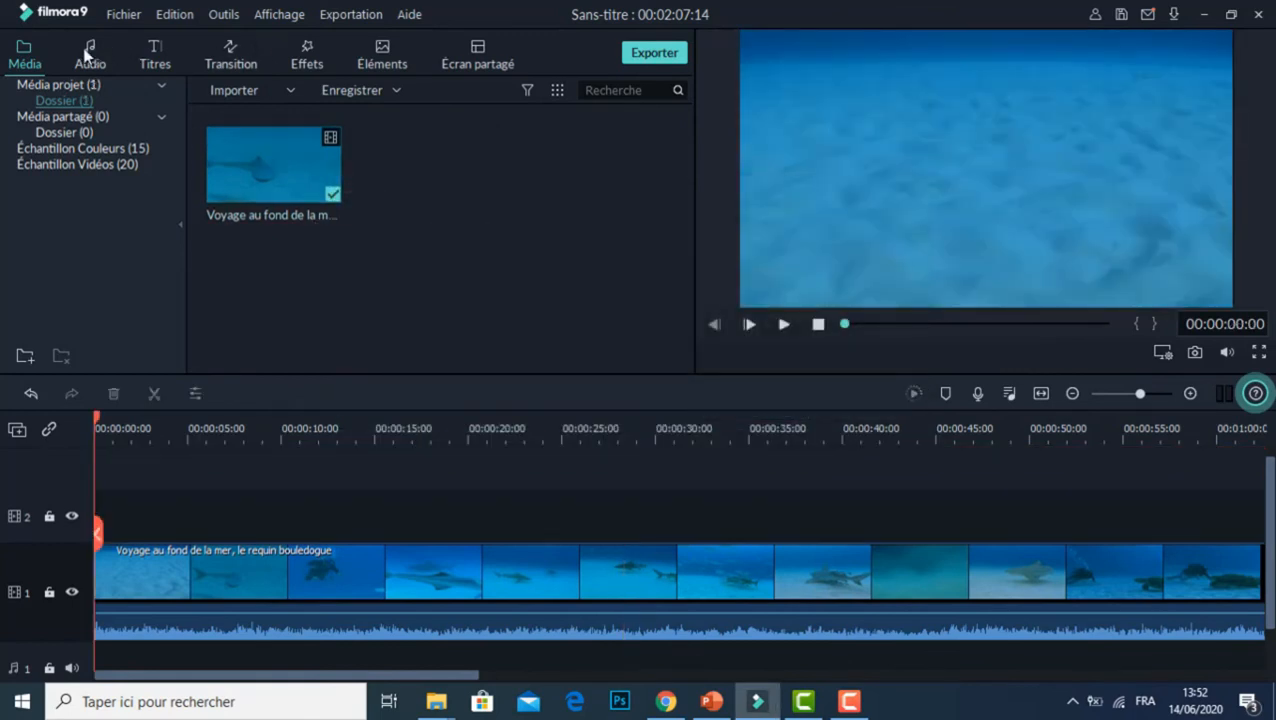
Step: Import the video "Green Screen TV - (for YouTubers)" from the desktop into the media library
left_click(226, 94)
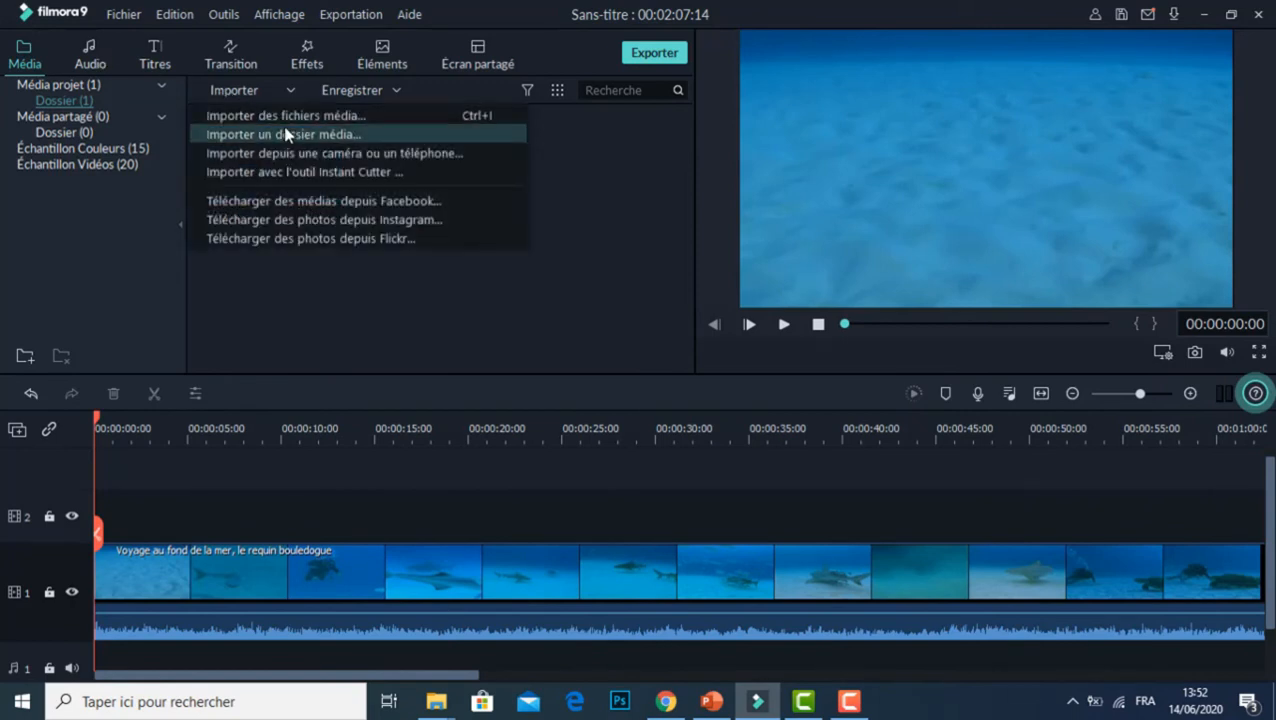
left_click(284, 119)
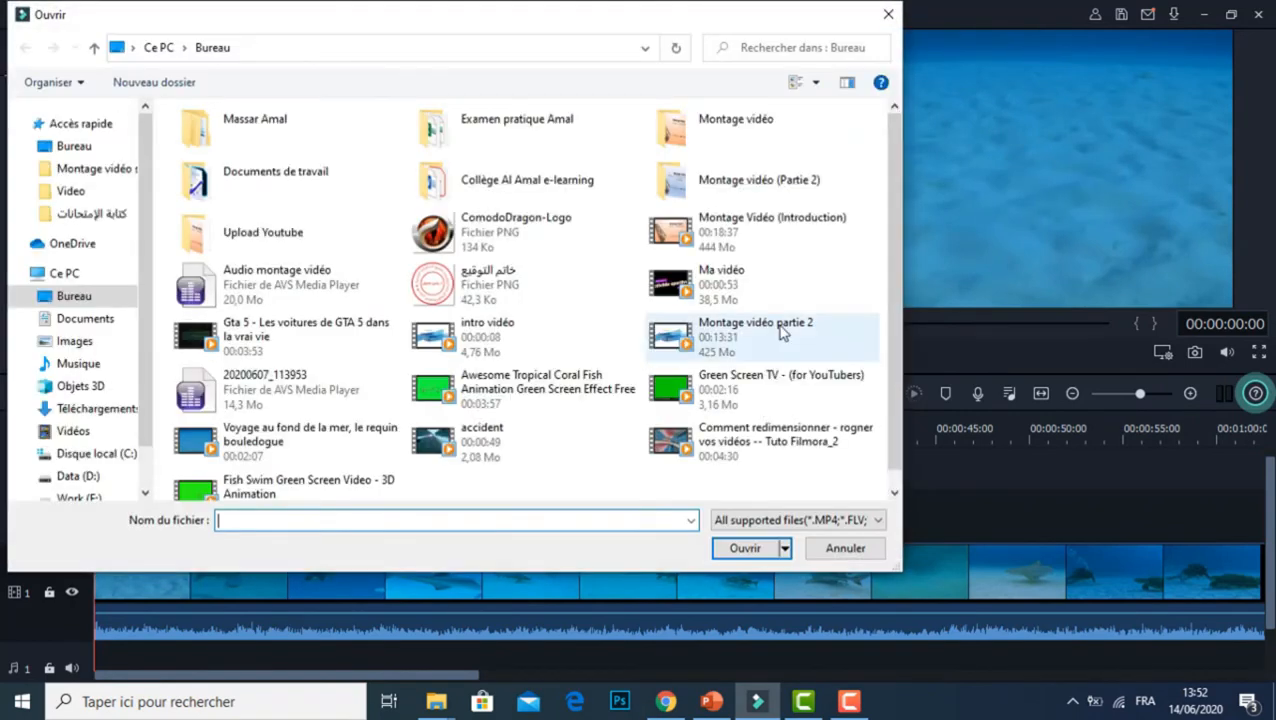
double_click(765, 397)
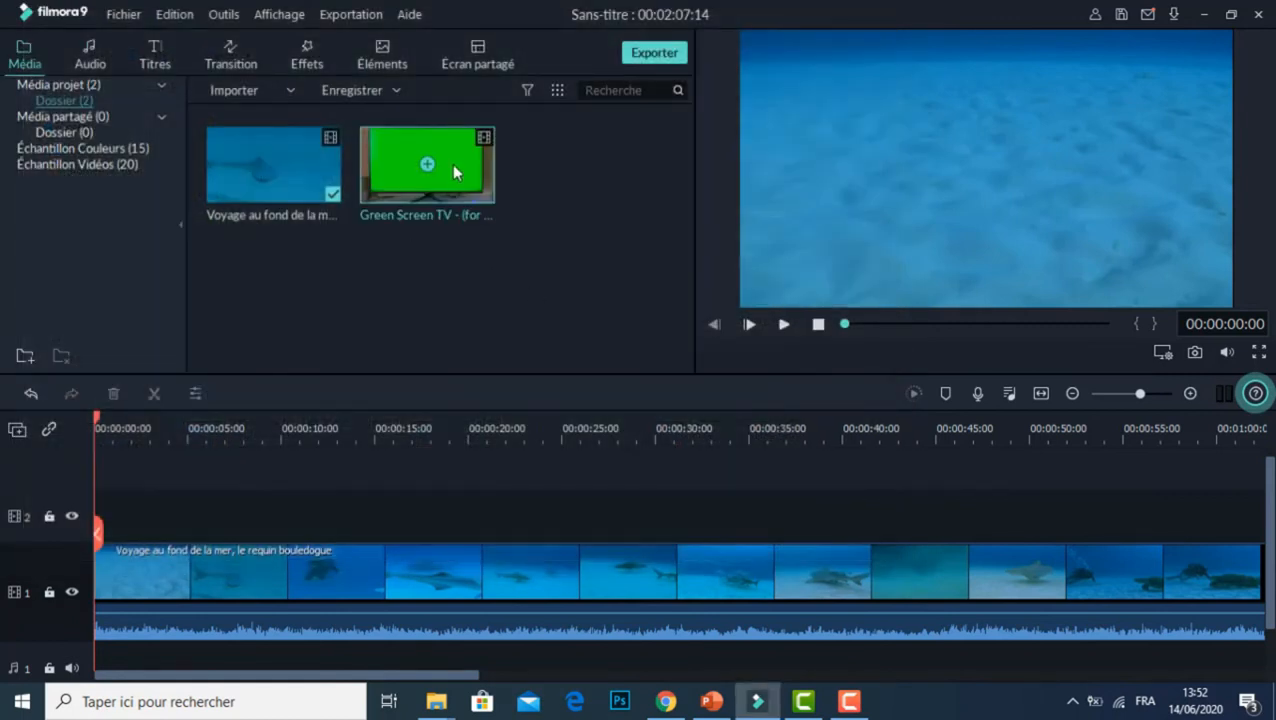
Step: Place the Green Screen TV video at the start of video track 2 and trim its end to match the sea clip's end
left_click_drag(452, 163, 78, 525)
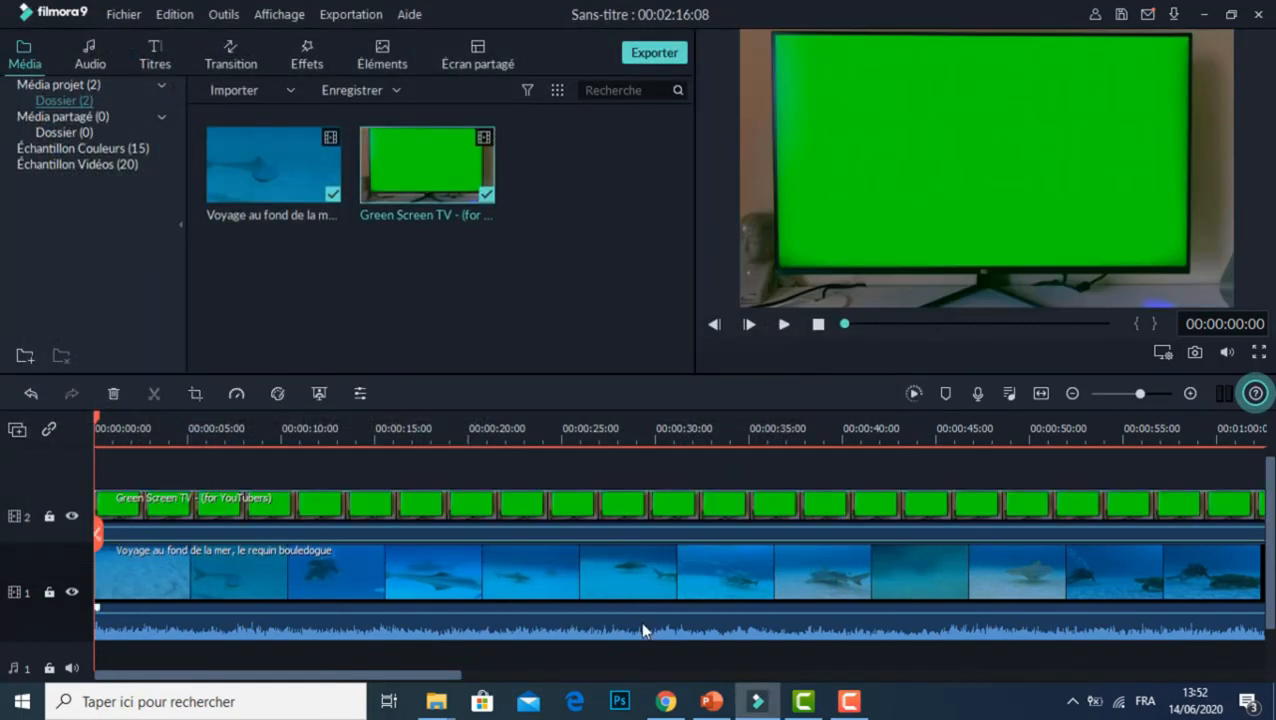
left_click_drag(417, 669, 1045, 645)
left_click_drag(659, 504, 500, 514)
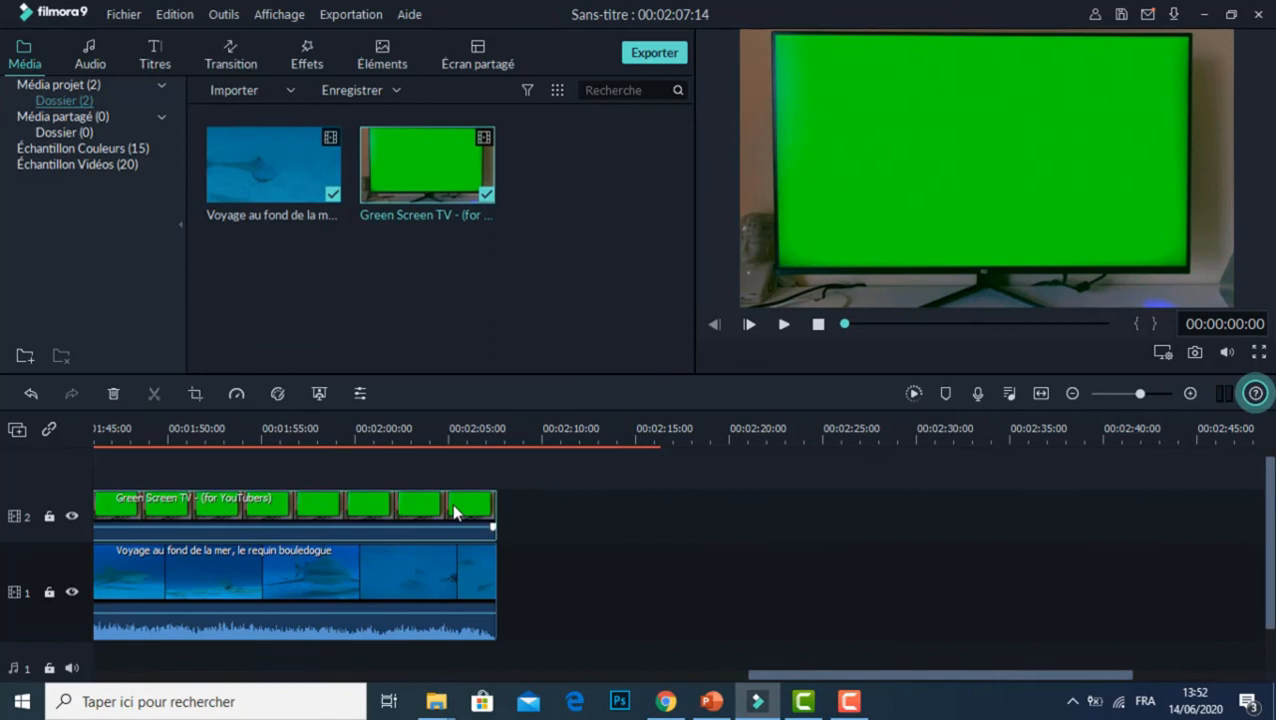
Step: Remove the green area of the TV clip on track 2 with the green screen Chroma Key, keeping the default settings
right_click(455, 512)
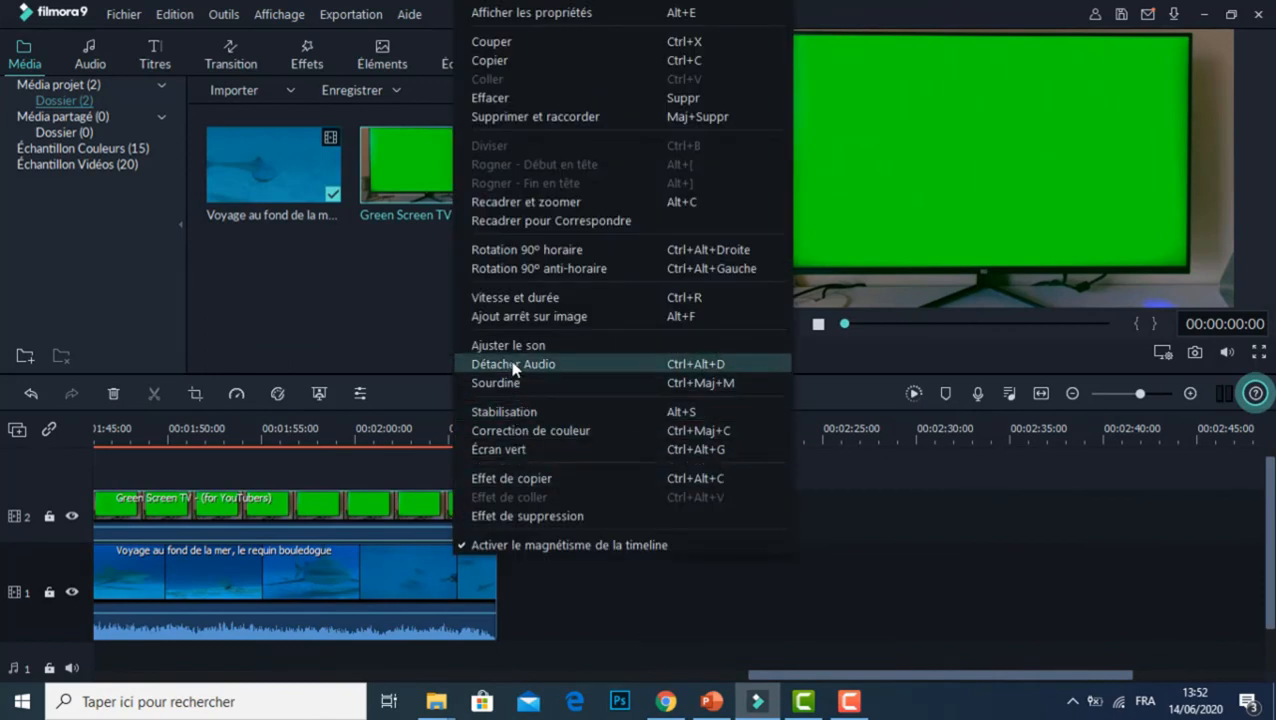
left_click(520, 450)
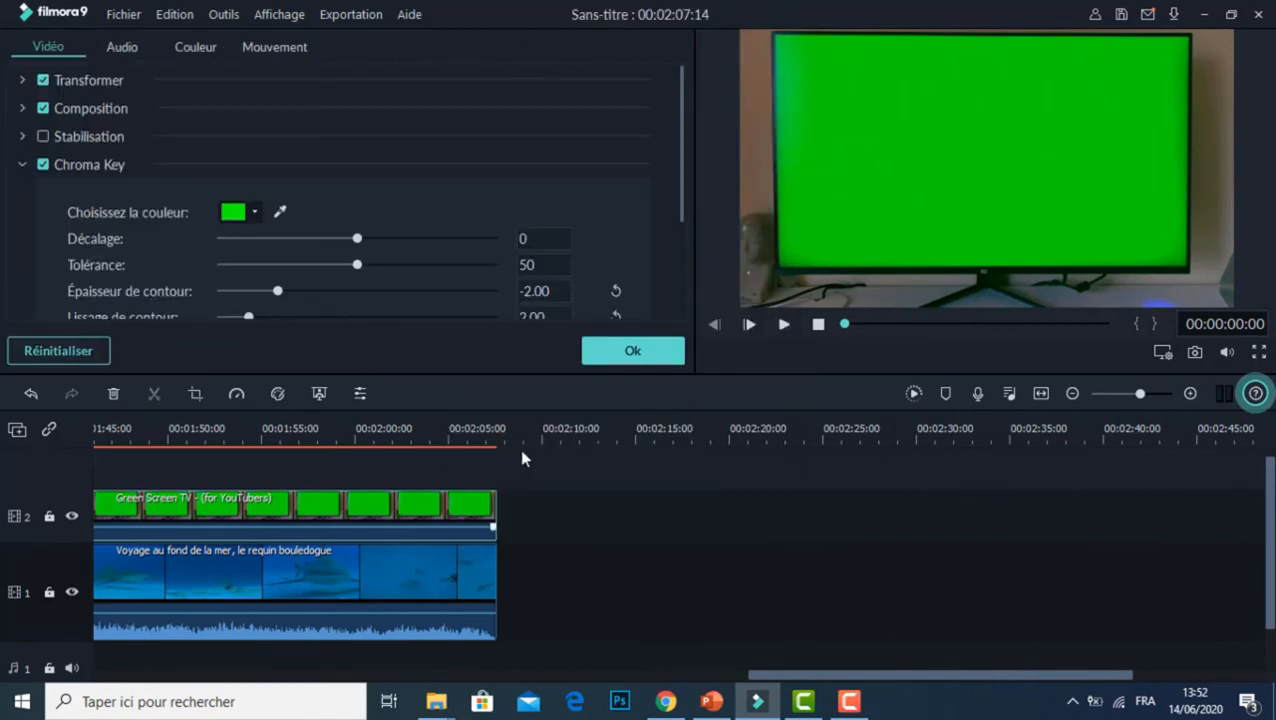
left_click(665, 352)
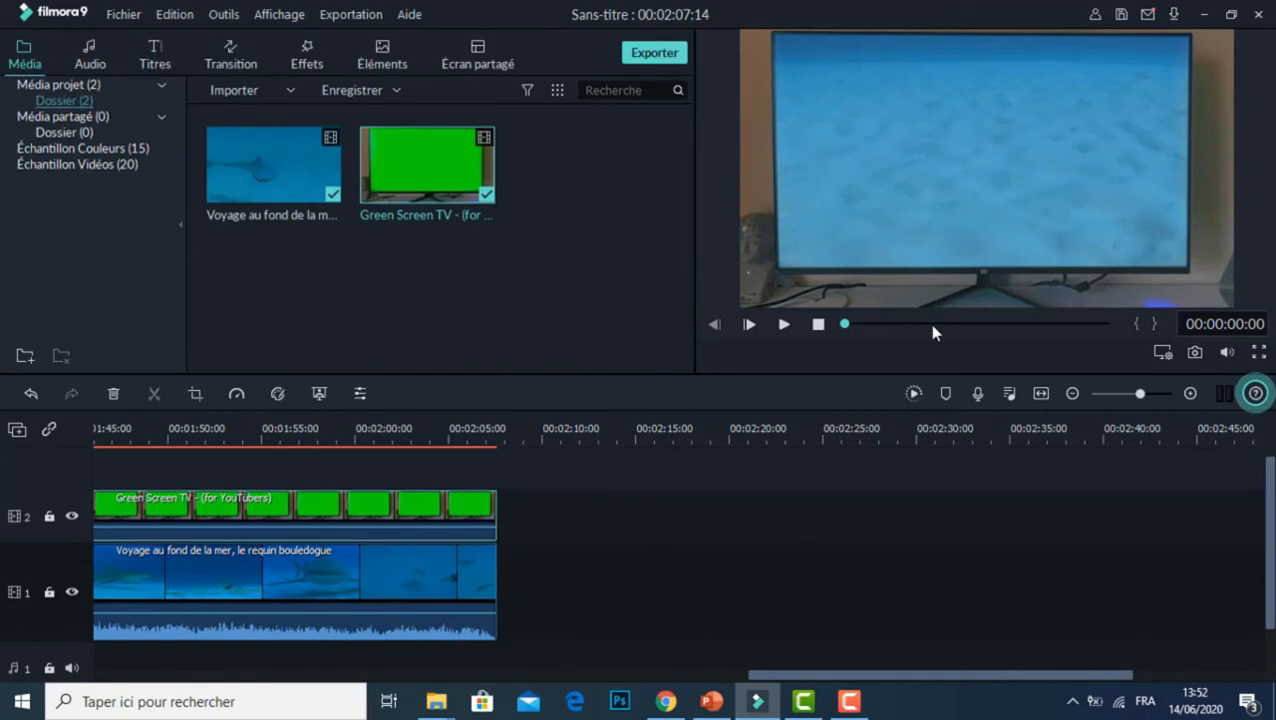
Step: Play the TV and sea composite from the start, skip ahead in the preview, and pause at about 36 seconds
left_click(784, 325)
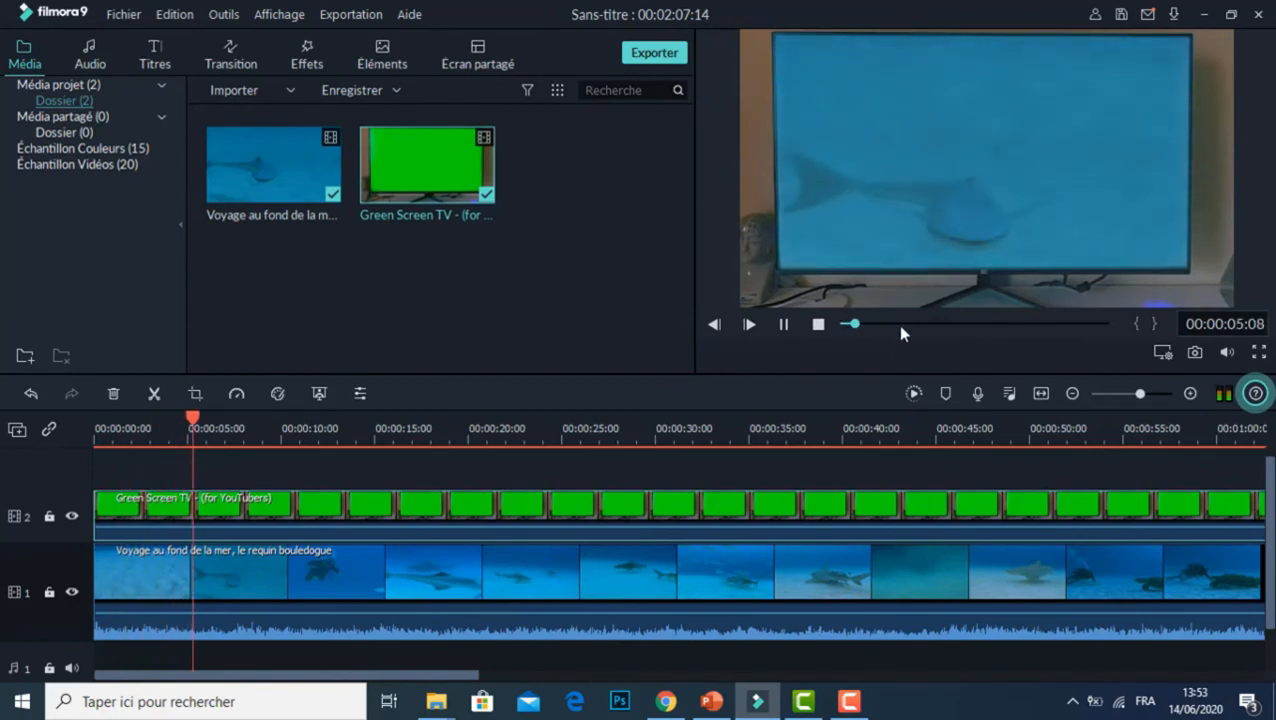
left_click(899, 325)
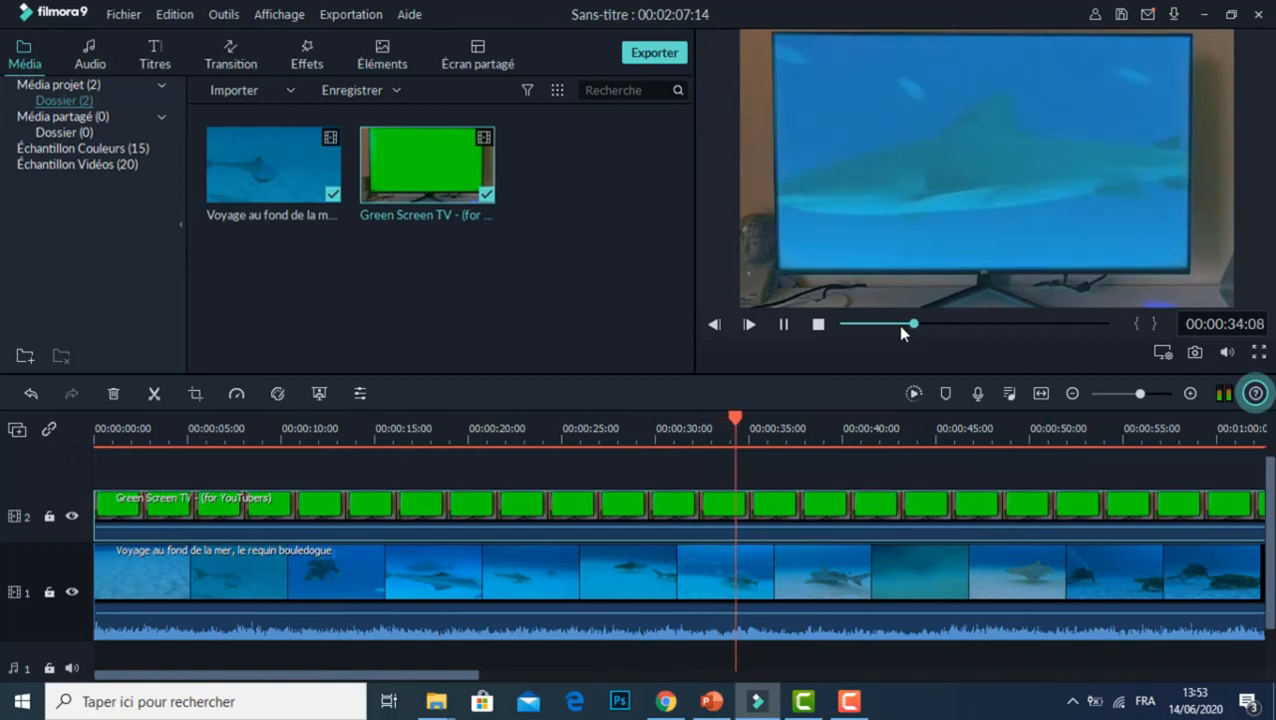
left_click(786, 325)
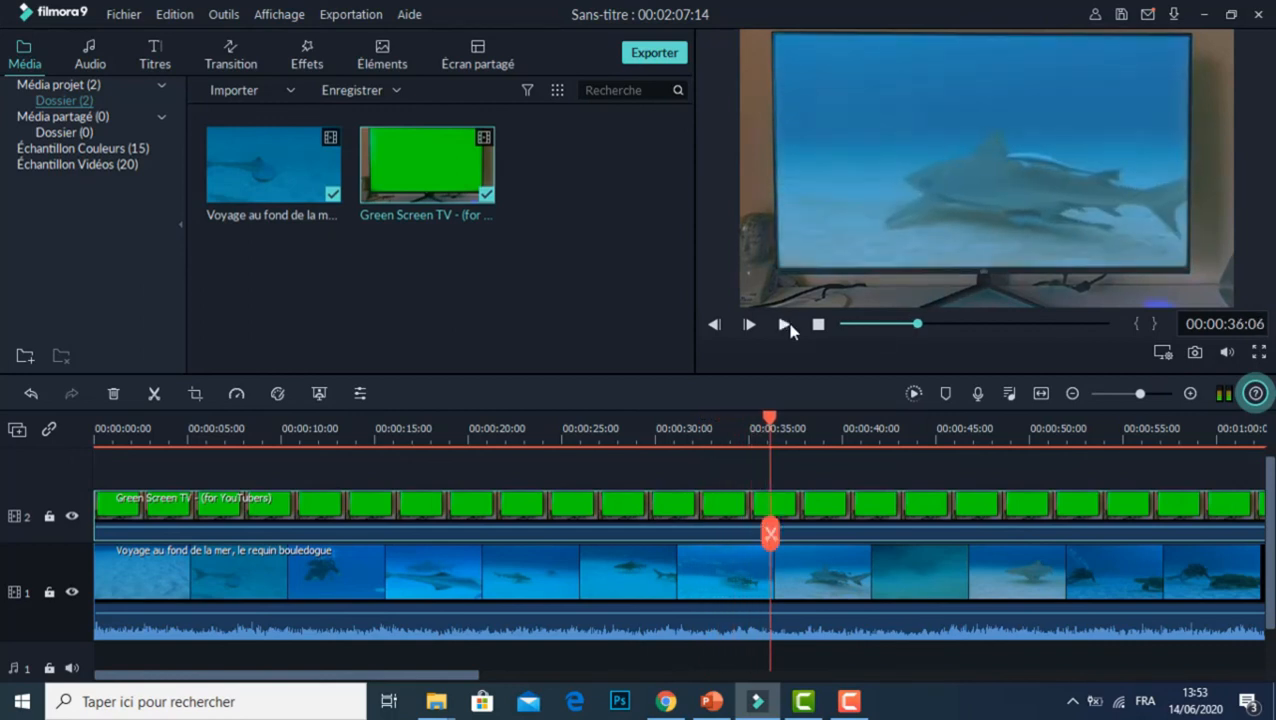
Step: Create a new 16:9 widescreen project without saving the changes to the current one
left_click(124, 18)
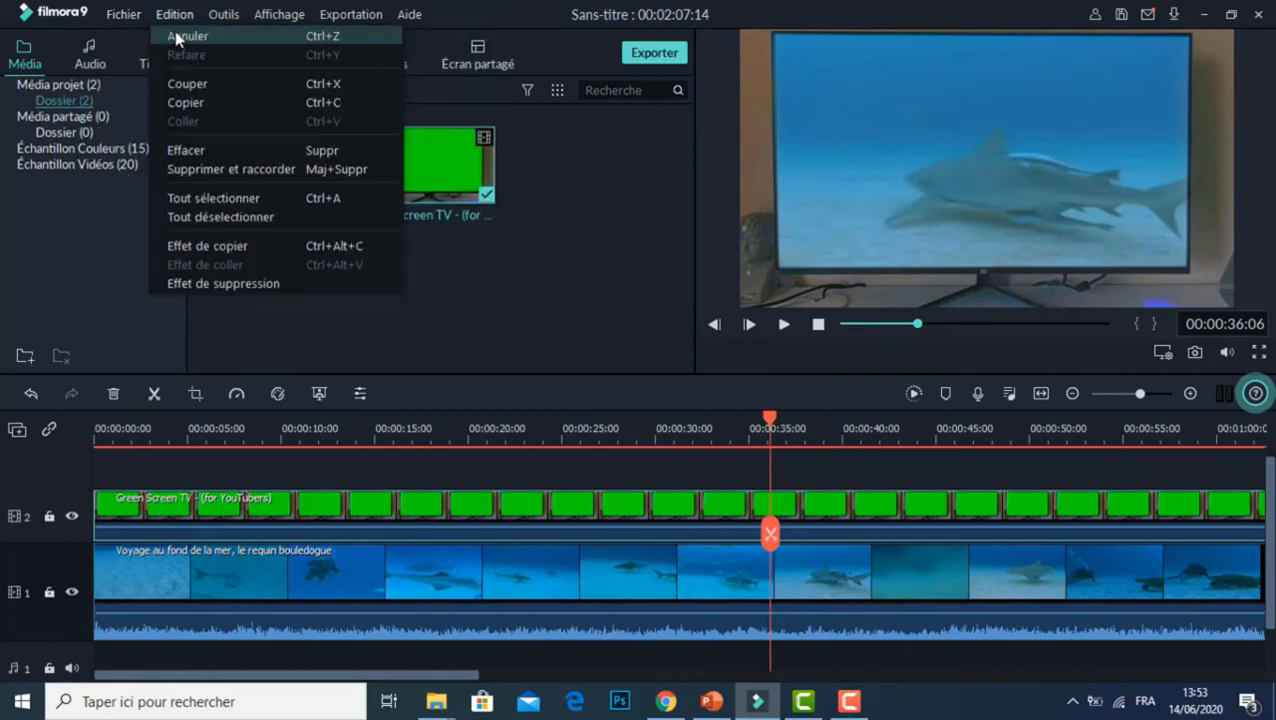
mouse_move(367, 40)
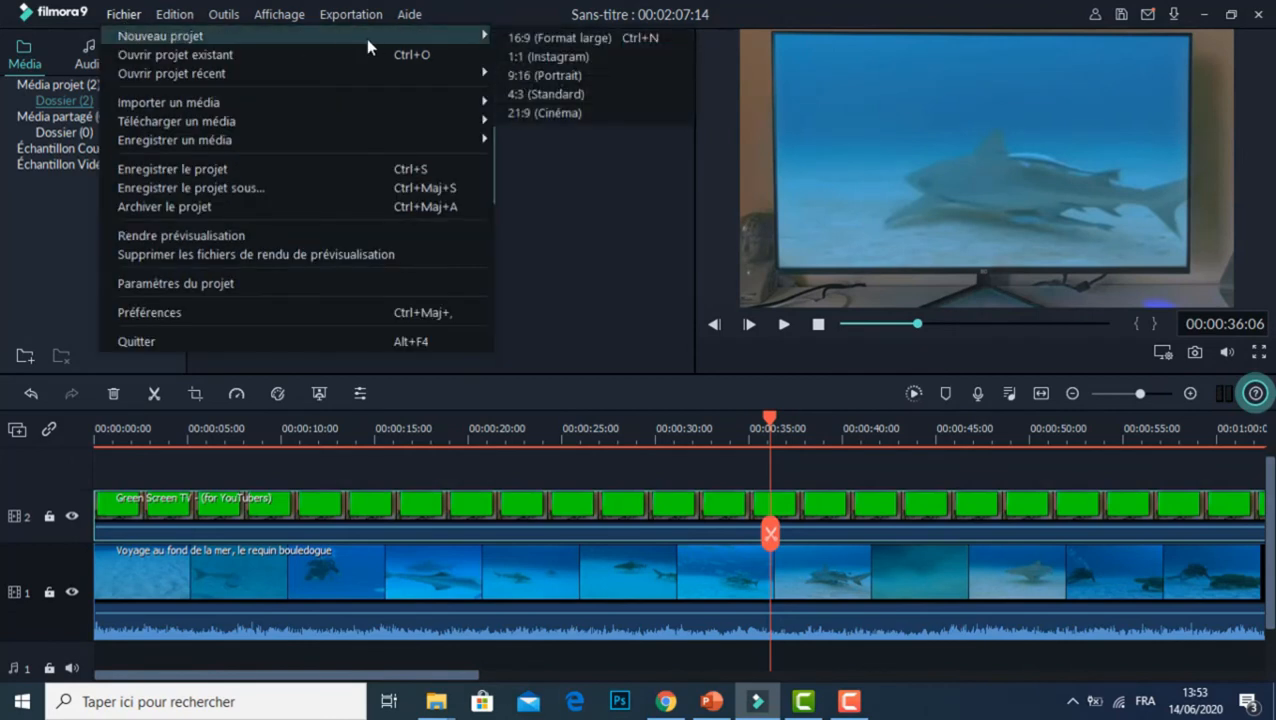
left_click(508, 37)
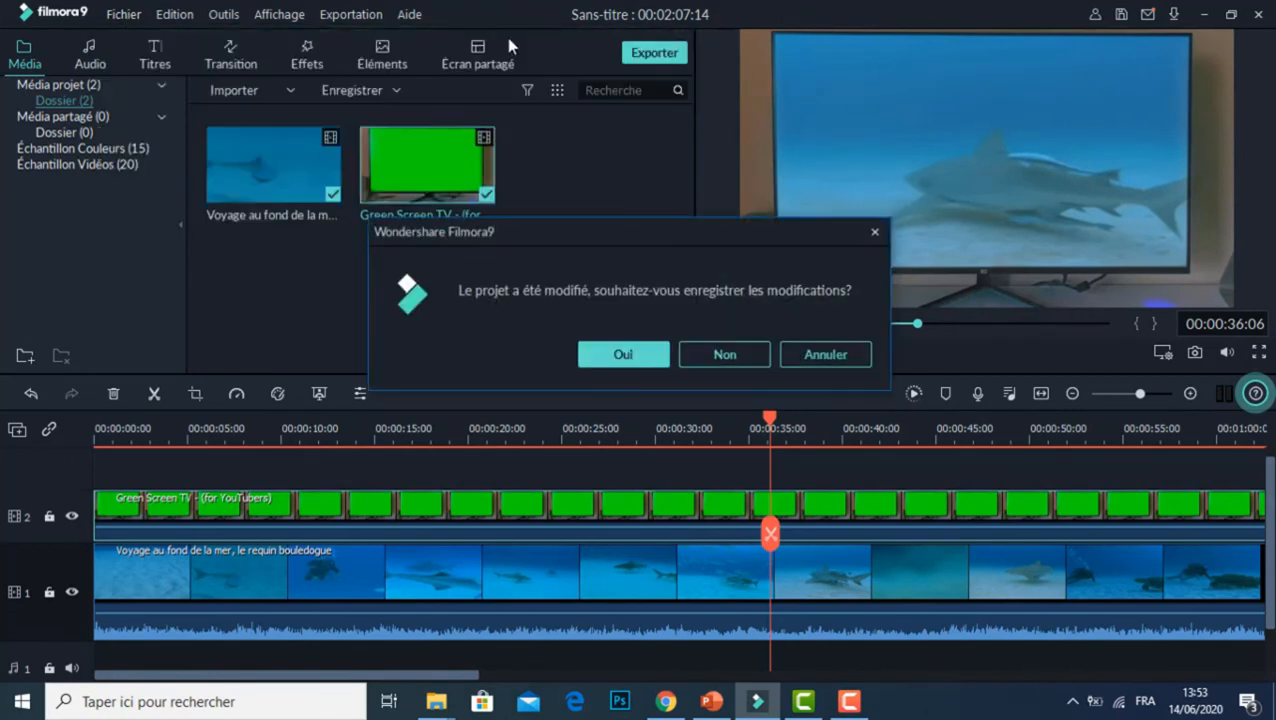
left_click(743, 362)
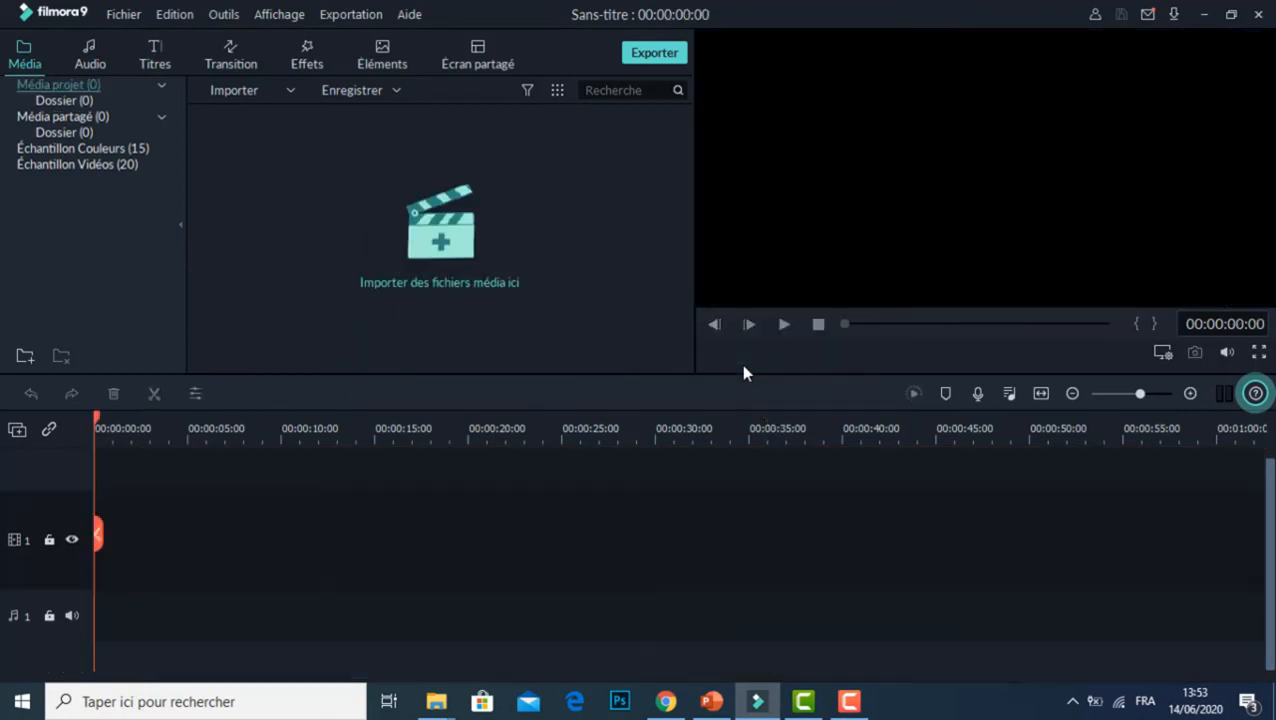
Step: Import the "Voyage au fond de la mer" video and place it at the start of track 1, keeping the 1920 x 1080 25fps project settings
left_click(281, 91)
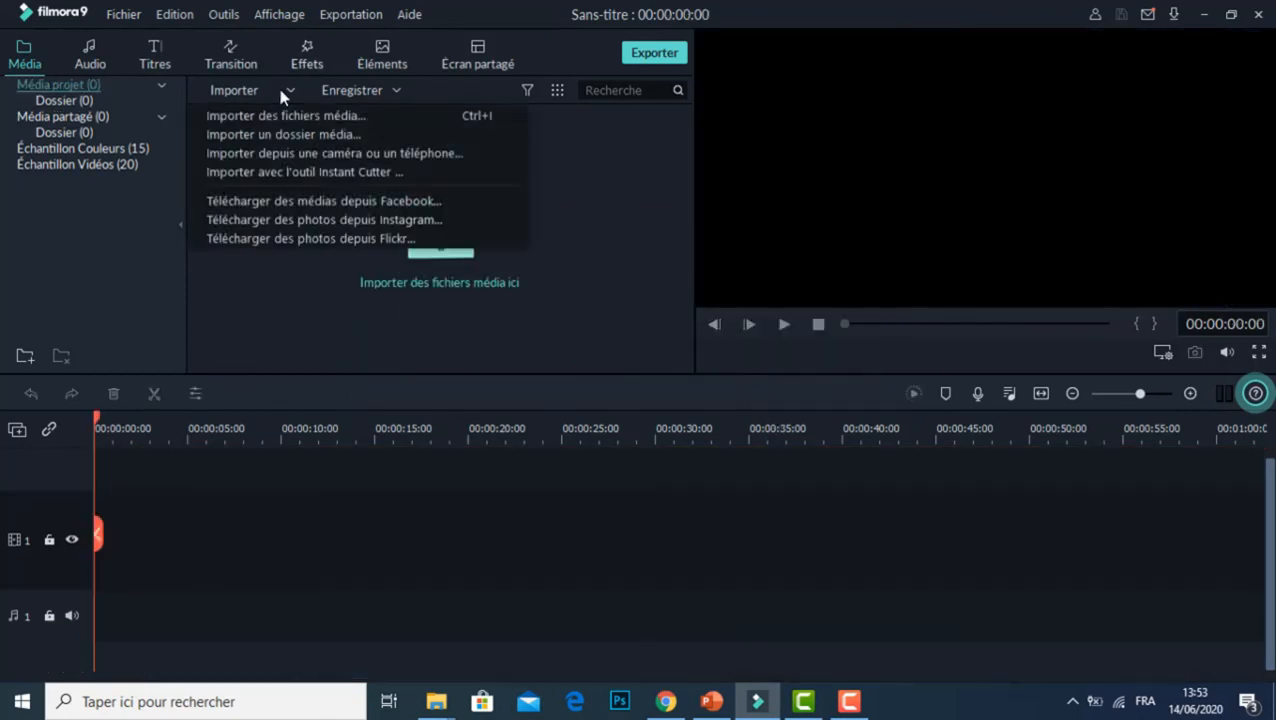
left_click(287, 117)
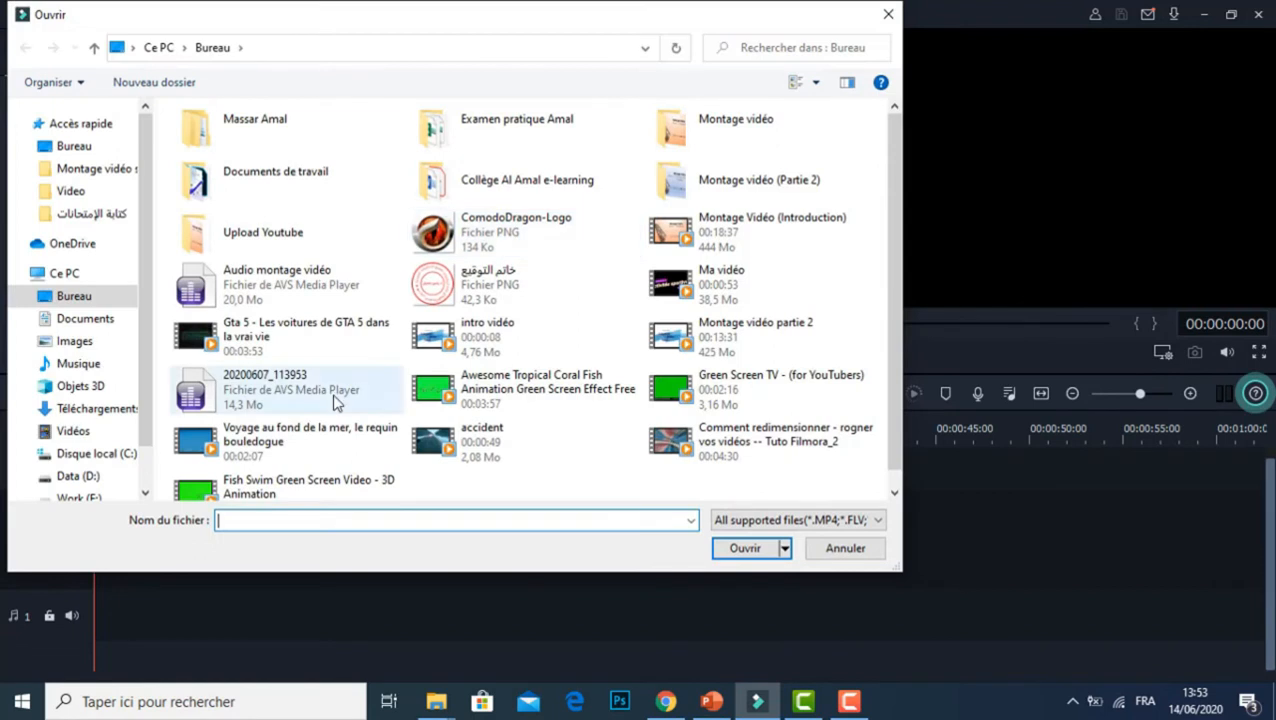
double_click(299, 449)
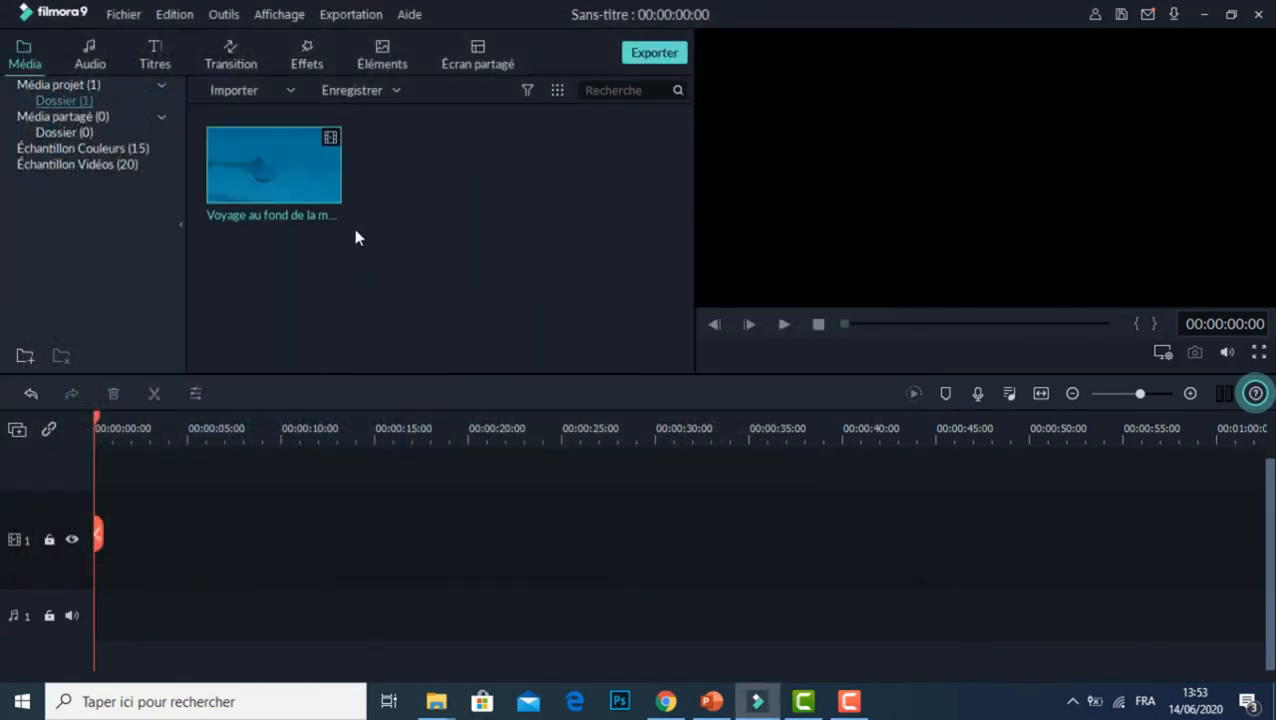
left_click_drag(330, 194, 96, 553)
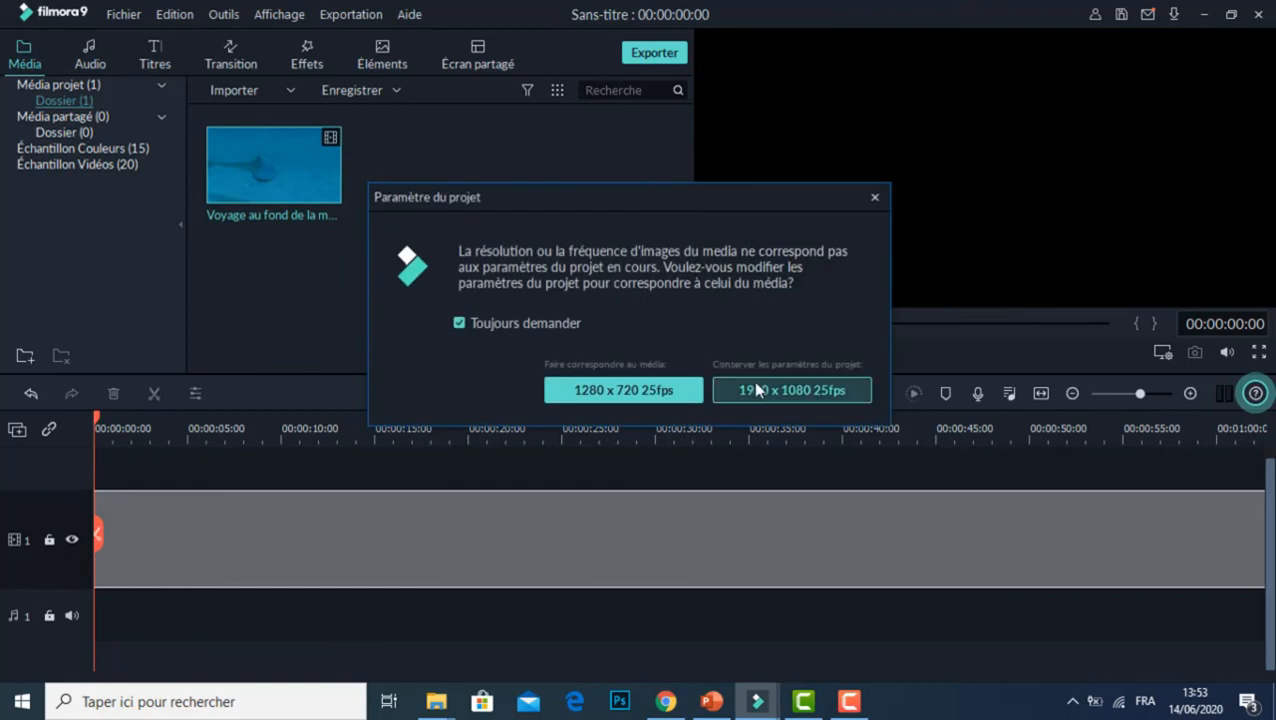
left_click(757, 388)
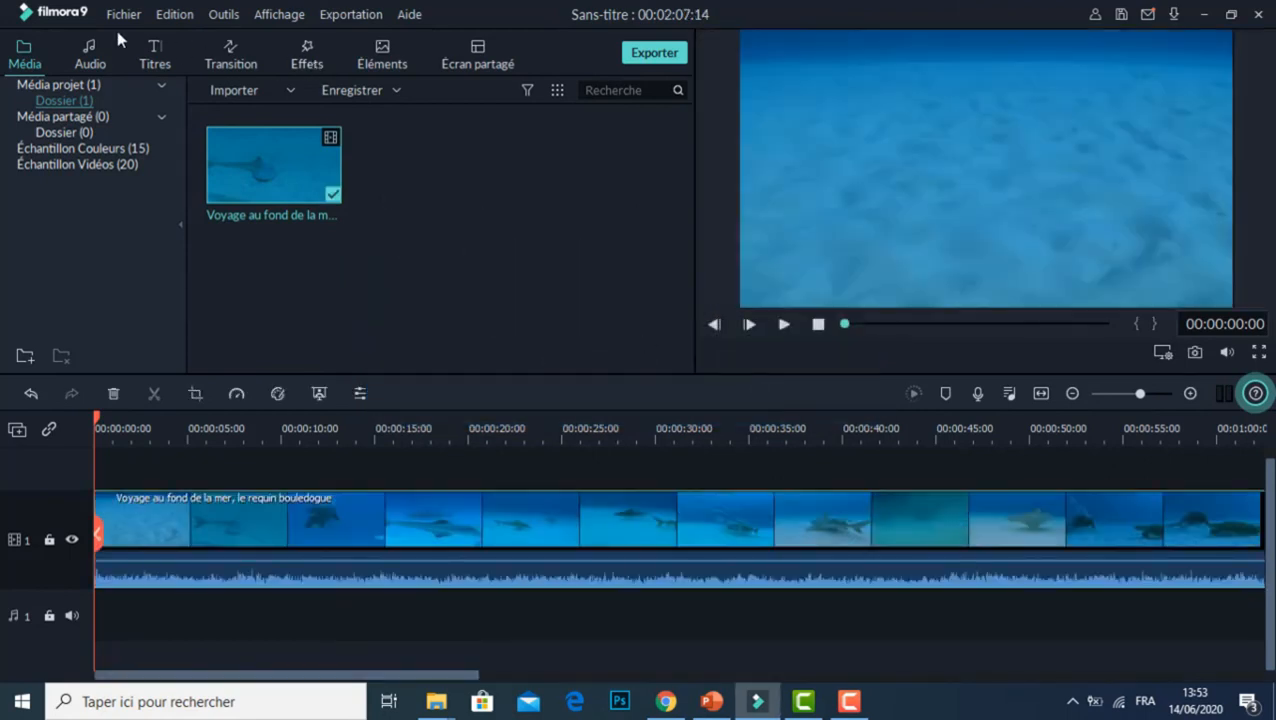
Step: Insert the opening title "Ouverture 10" at the start of video track 1, ahead of the sea clip
left_click(166, 60)
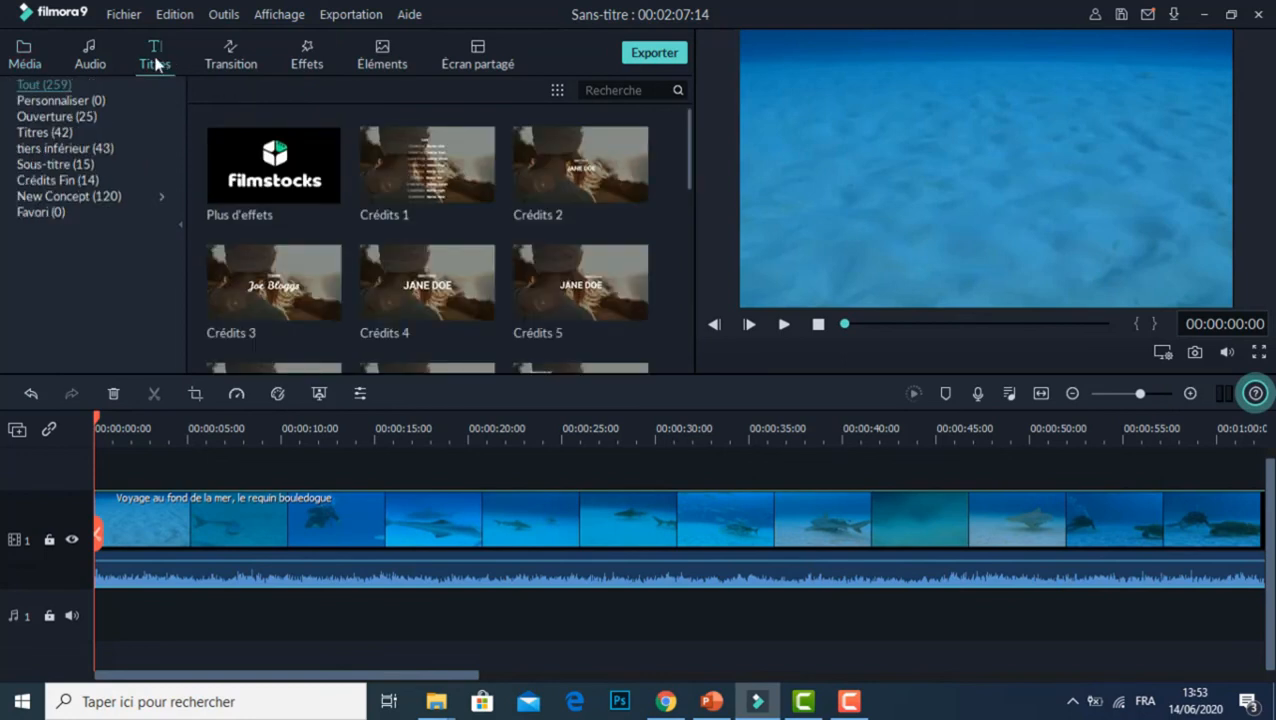
left_click(62, 117)
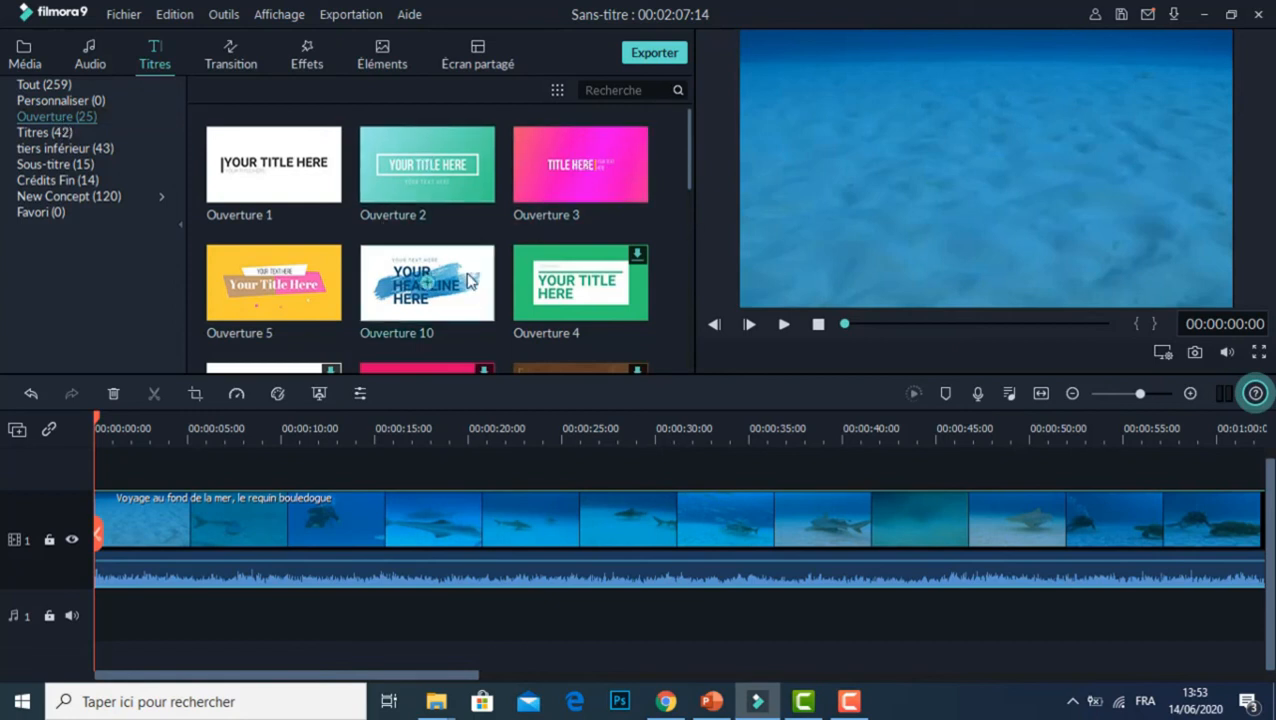
left_click_drag(391, 314, 78, 480)
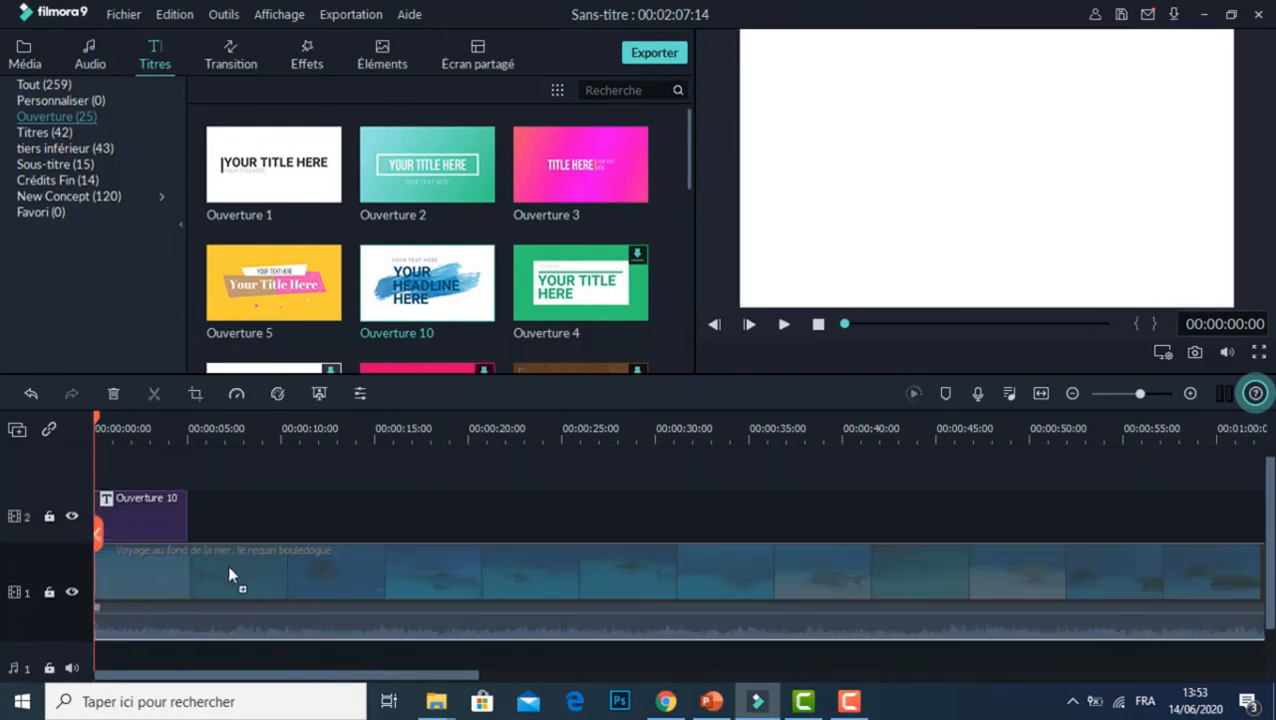
left_click_drag(254, 564, 161, 598)
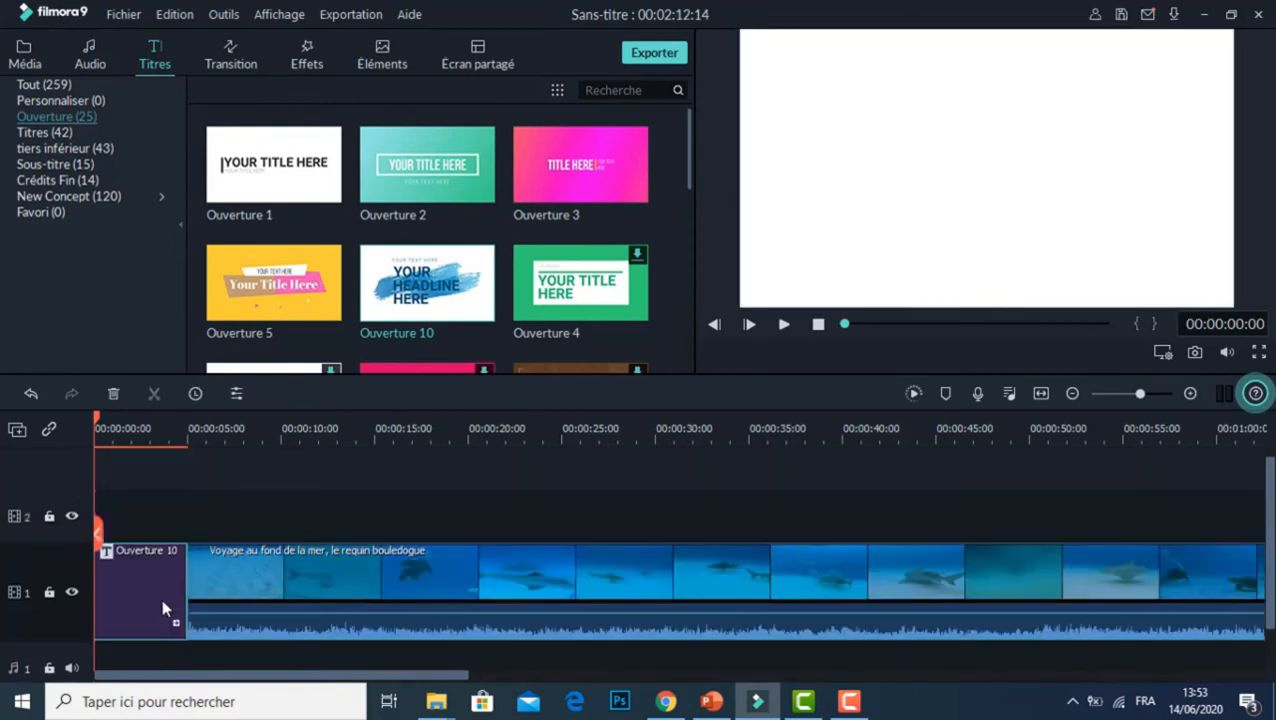
Step: Open the Ouverture 10 title in the advanced text editor and clear its small "YOUR TEXT HERE" line
double_click(111, 561)
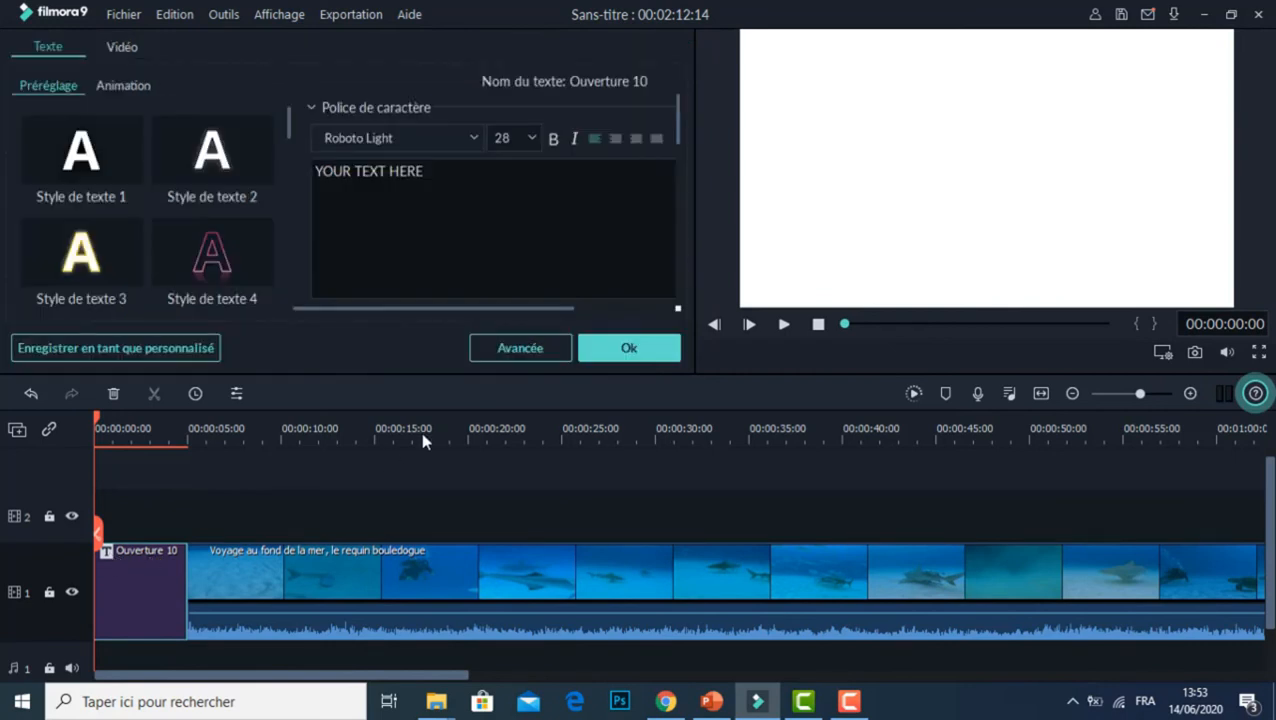
left_click(532, 350)
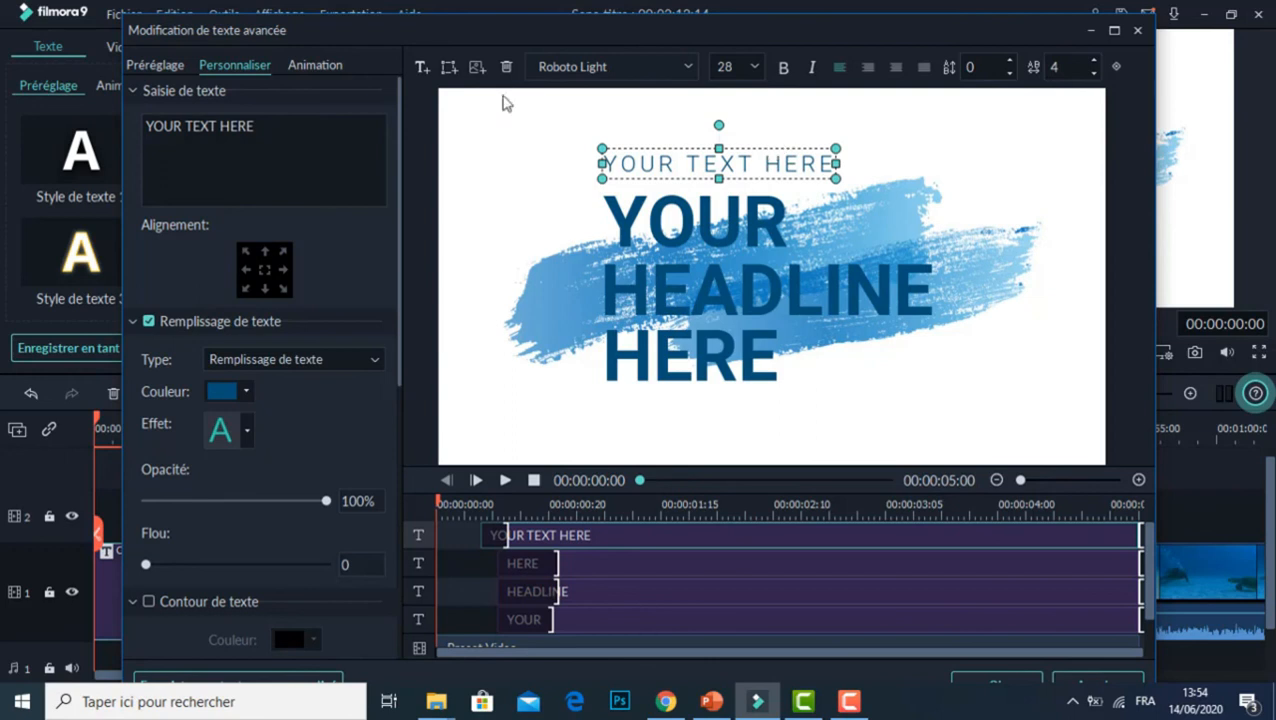
left_click_drag(296, 125, 118, 127)
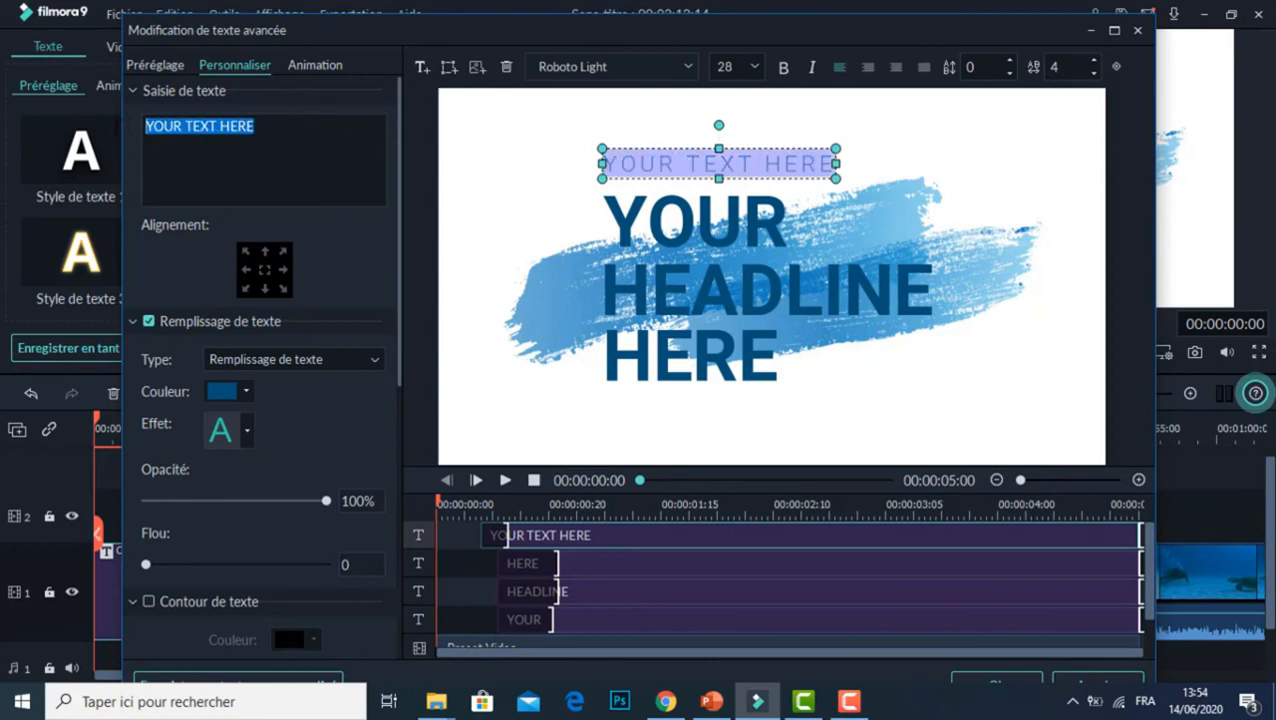
key("BackSpace")
Step: Replace the title's "YOUR" text with "Les"
left_click(685, 250)
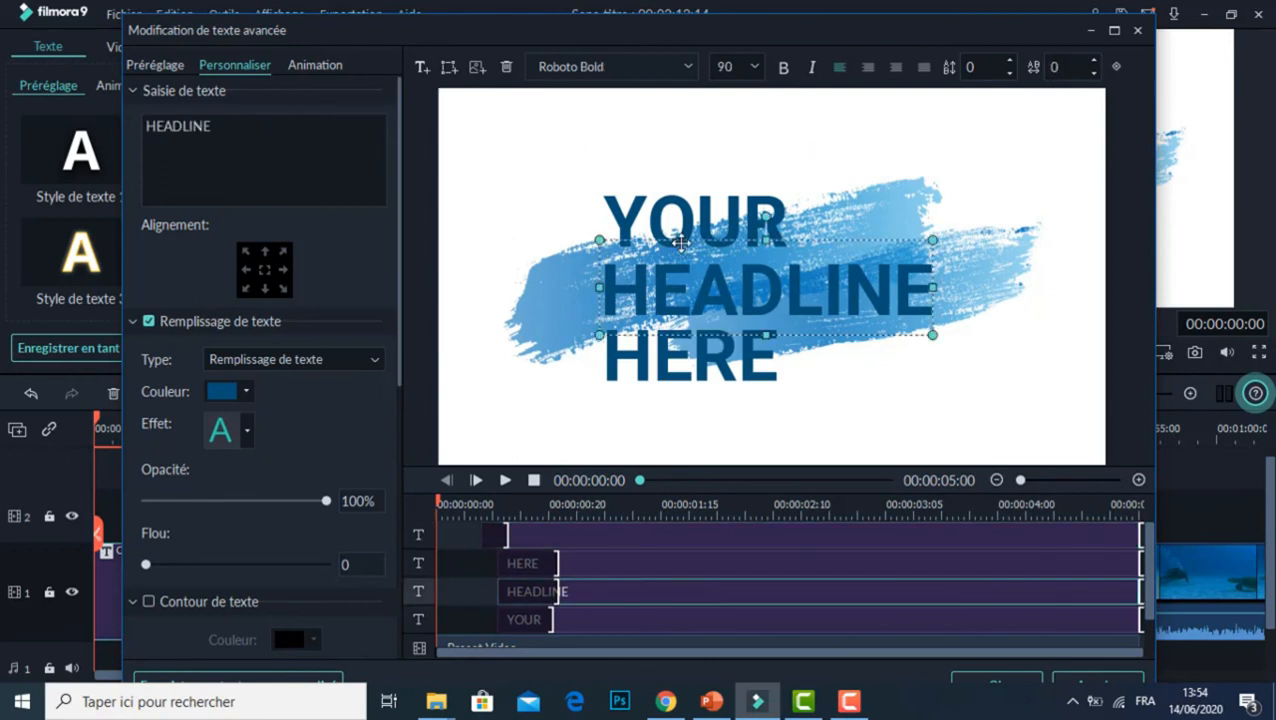
left_click(669, 218)
double_click(669, 218)
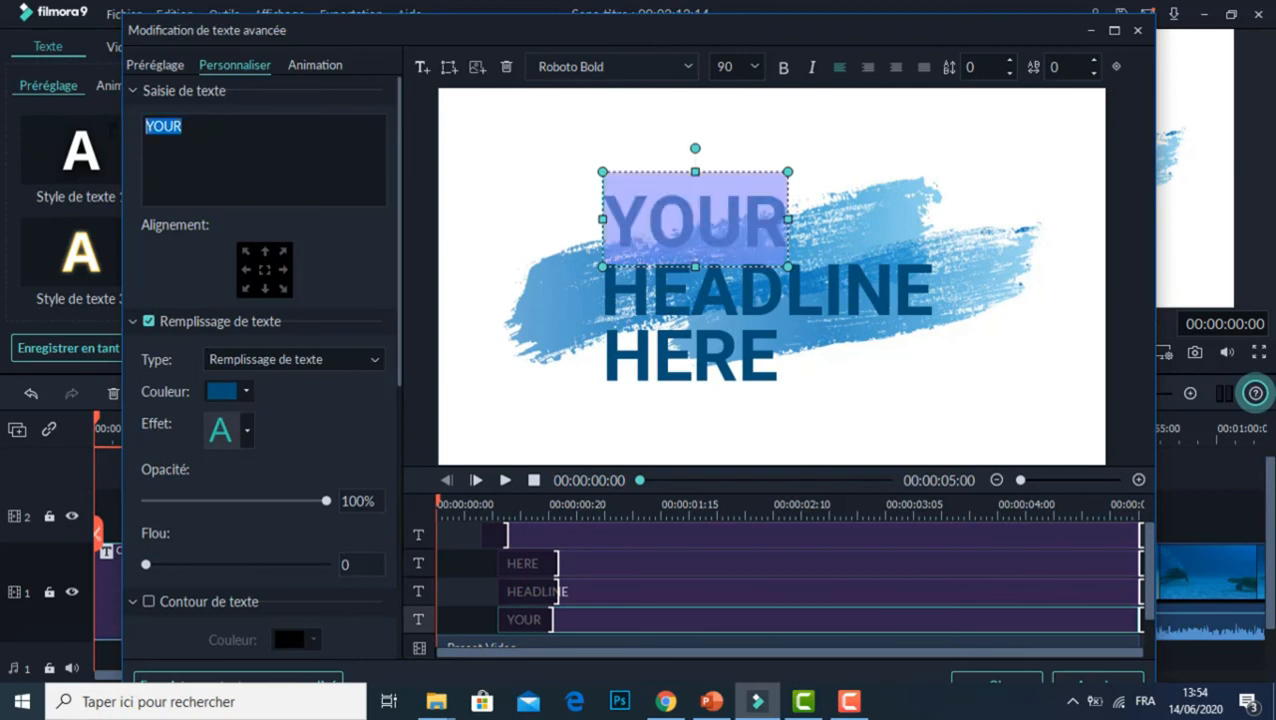
type("Les")
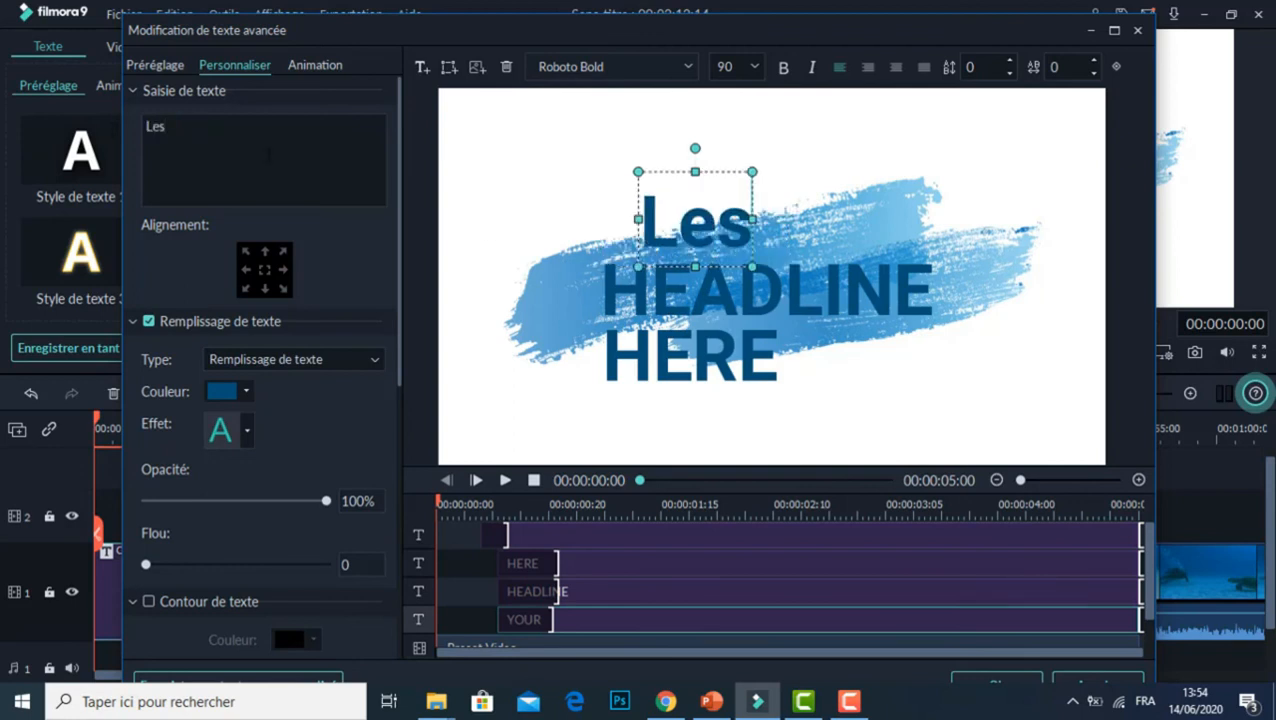
Step: Replace the title's "HEADLINE" text with "Poissons"
left_click(766, 308)
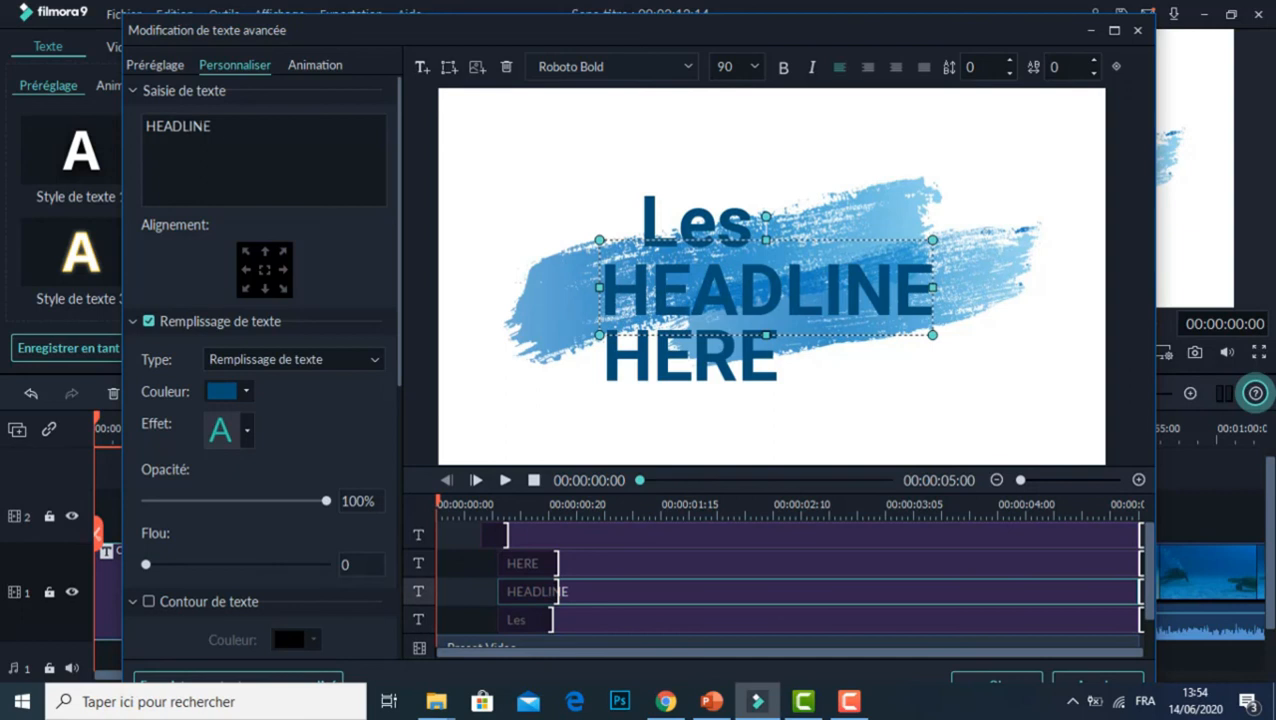
left_click_drag(218, 131, 140, 129)
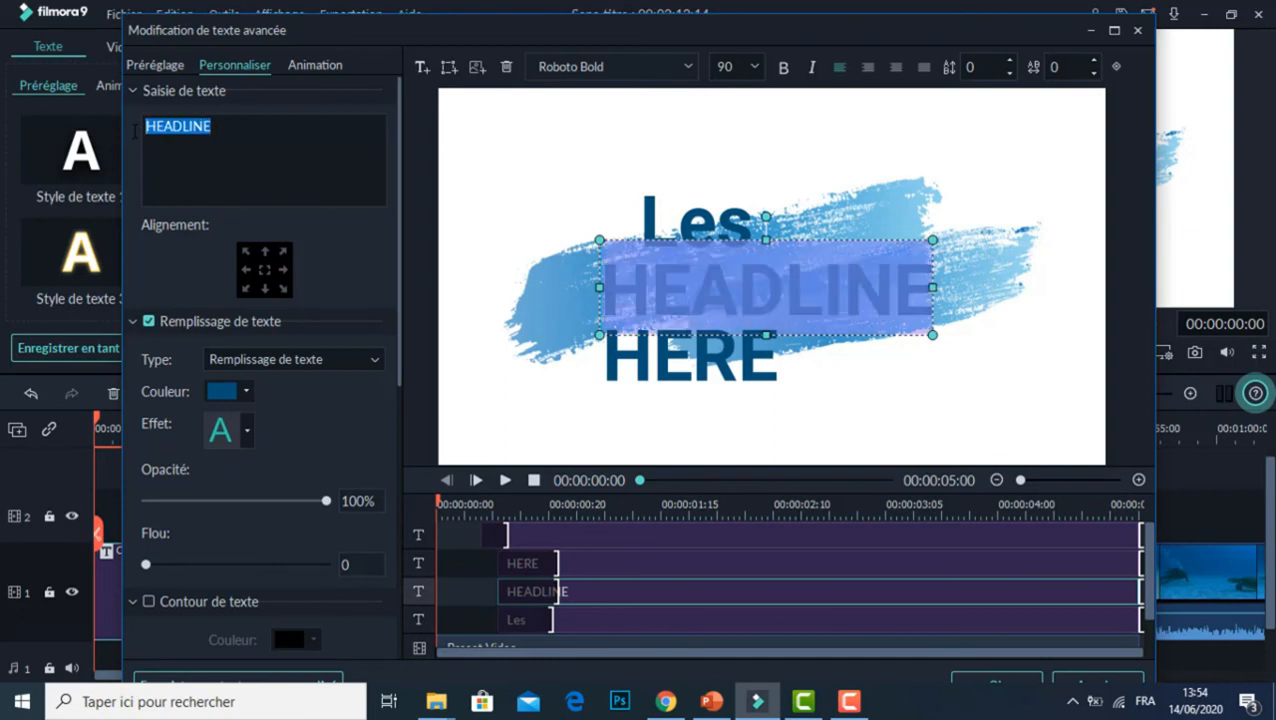
type("Poissan")
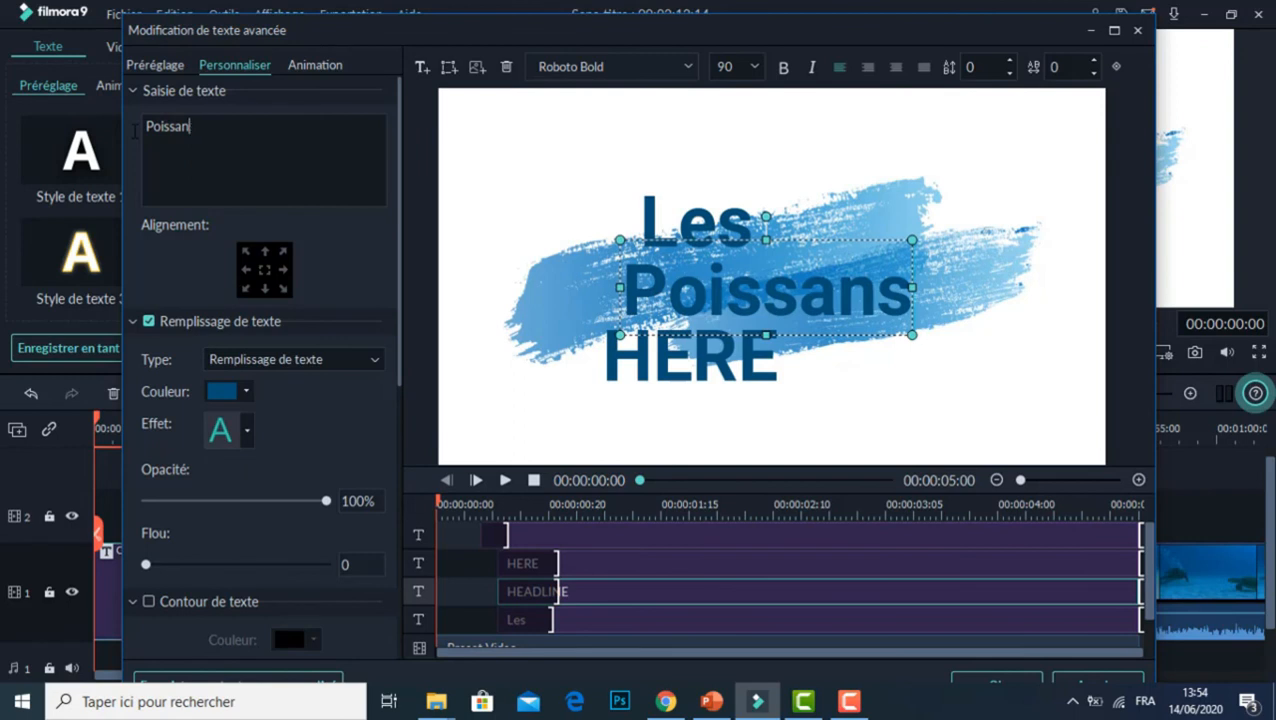
key("BackSpace")
key("BackSpace")
type("ons")
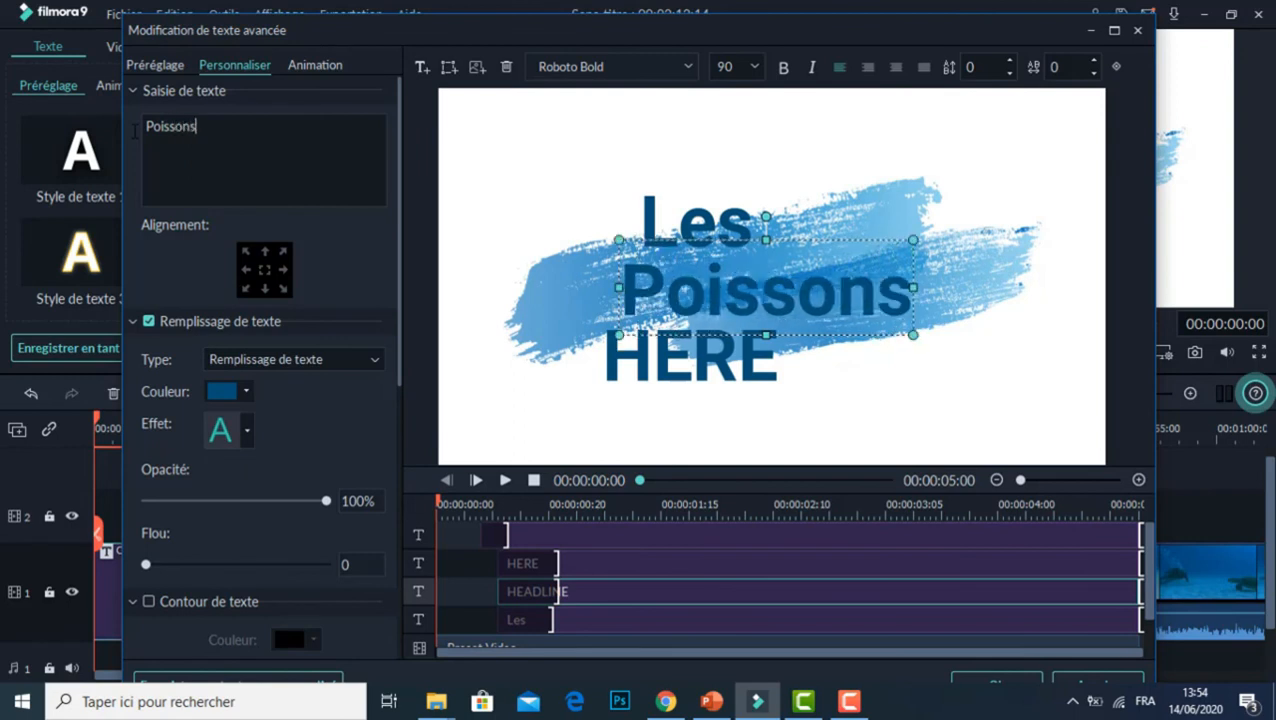
Step: Clear the title's "HERE" text line so that it is empty
left_click(718, 370)
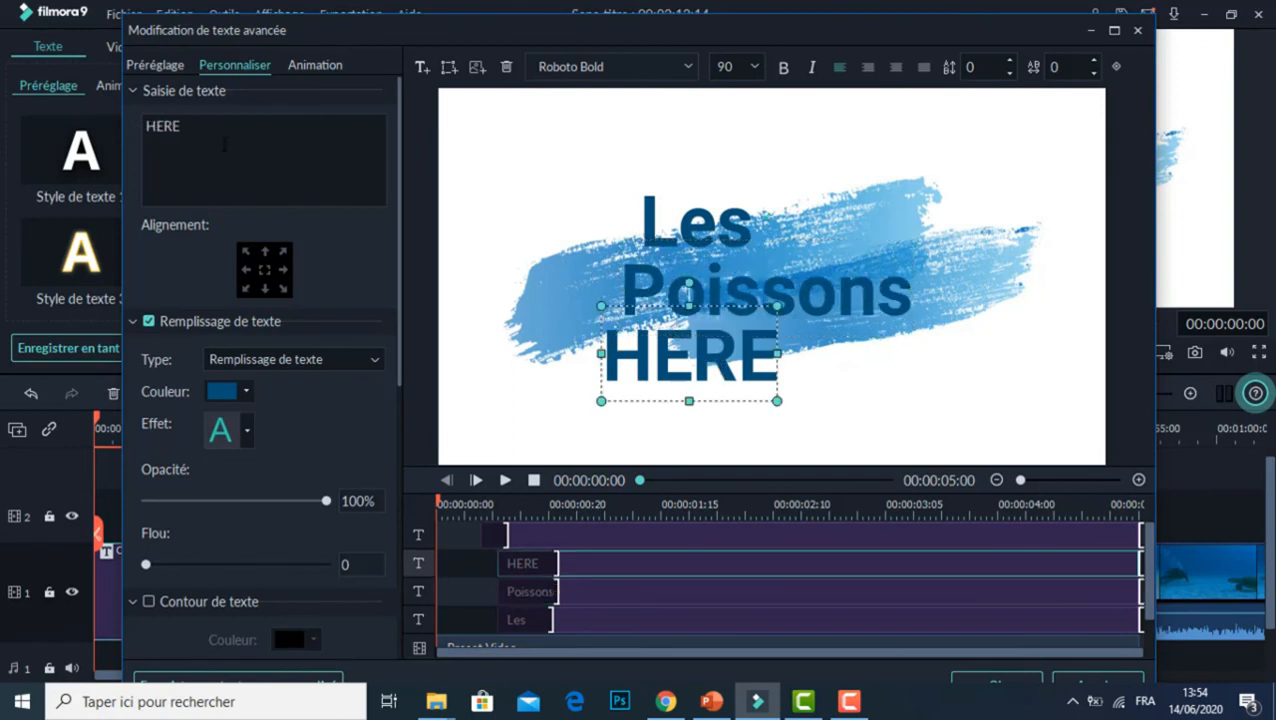
key("shift+Left")
key("shift+Left")
key("shift+Left")
key("shift+Left")
key("BackSpace")
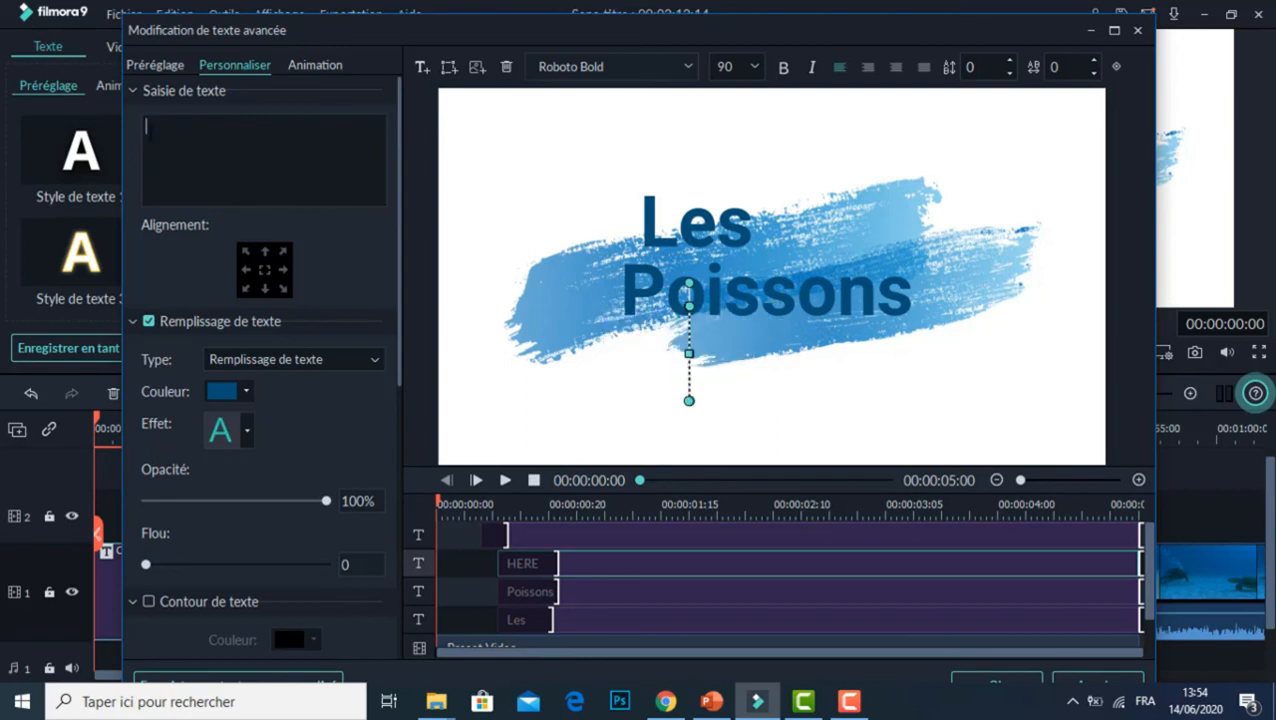
Step: Move "Poissons" slightly right and down, and shift "Les" slightly down so both words sit over the blue brush stroke
left_click(755, 285)
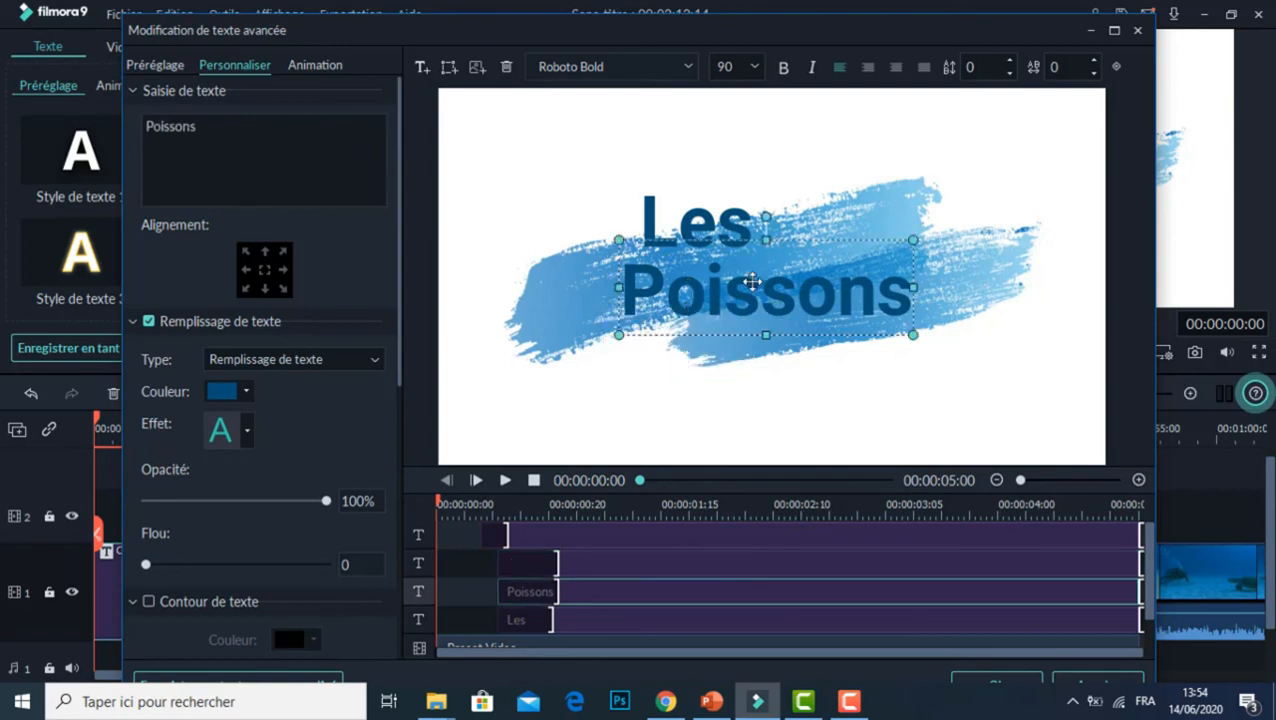
left_click_drag(778, 306, 812, 327)
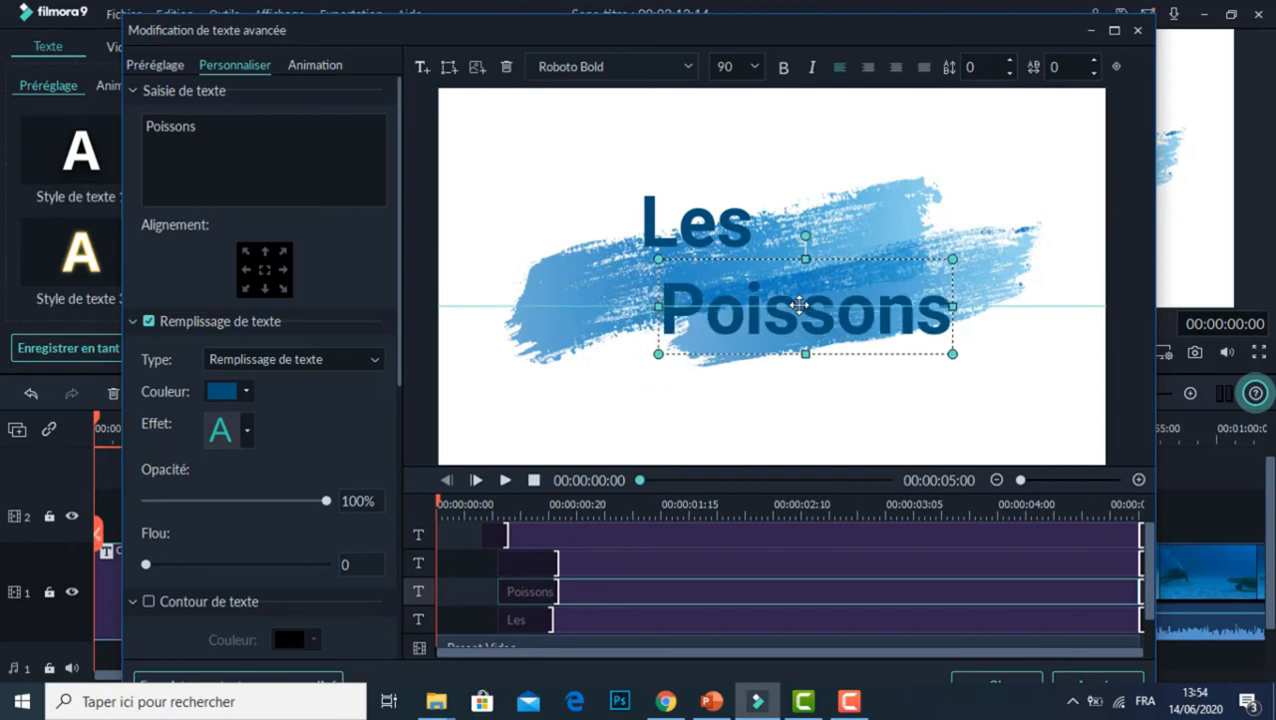
left_click(686, 228)
left_click_drag(686, 228, 697, 246)
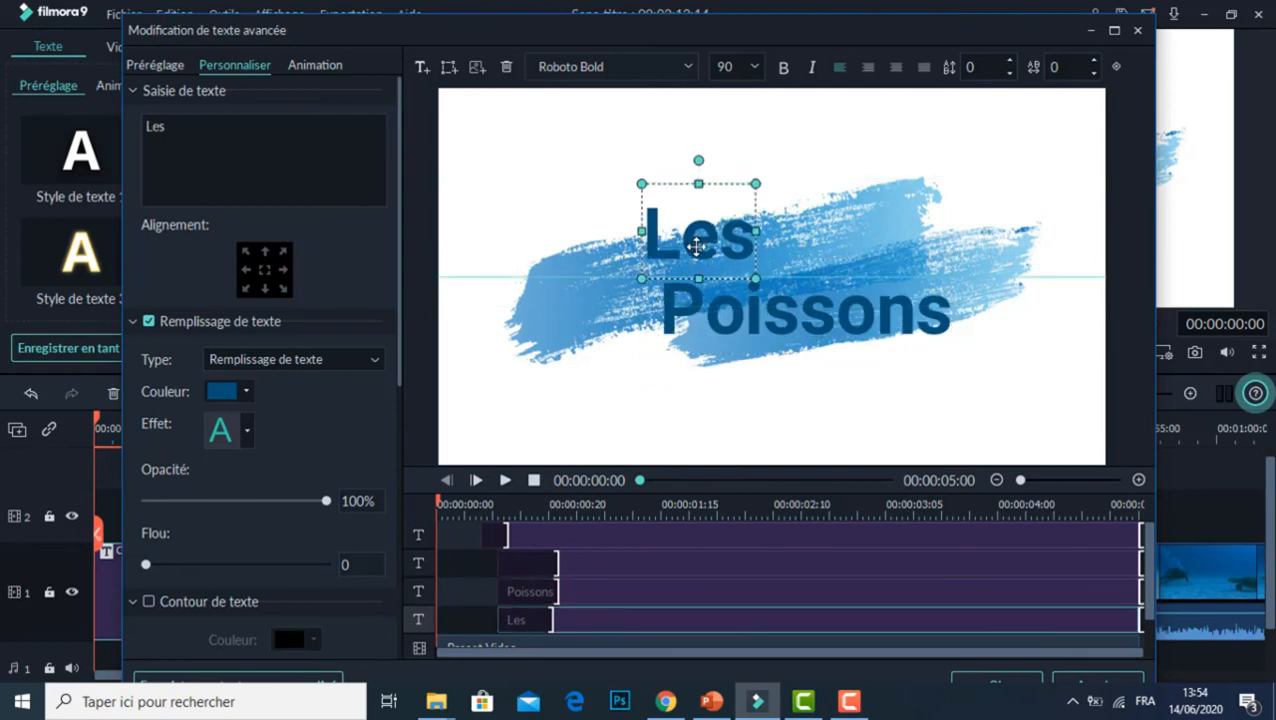
Step: Apply the "Chaîne flou" animation to both the "Les" and "Poissons" lines and confirm the title edits
left_click(320, 65)
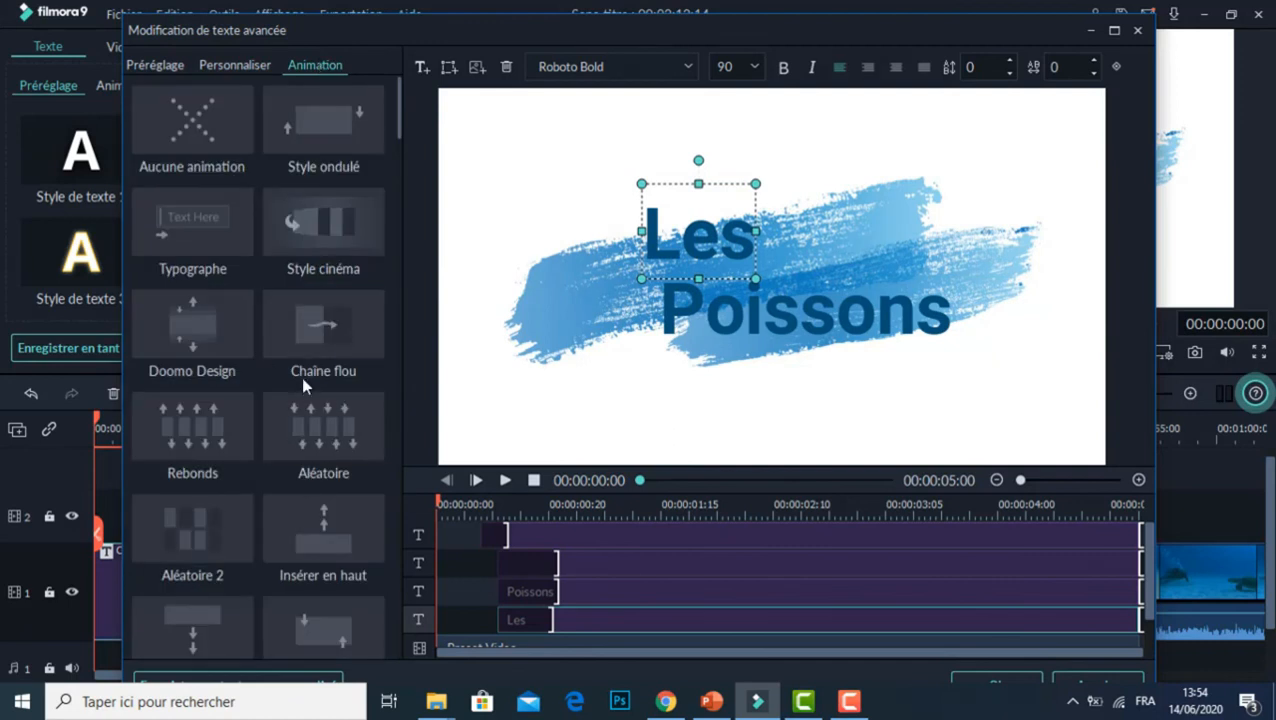
left_click(306, 335)
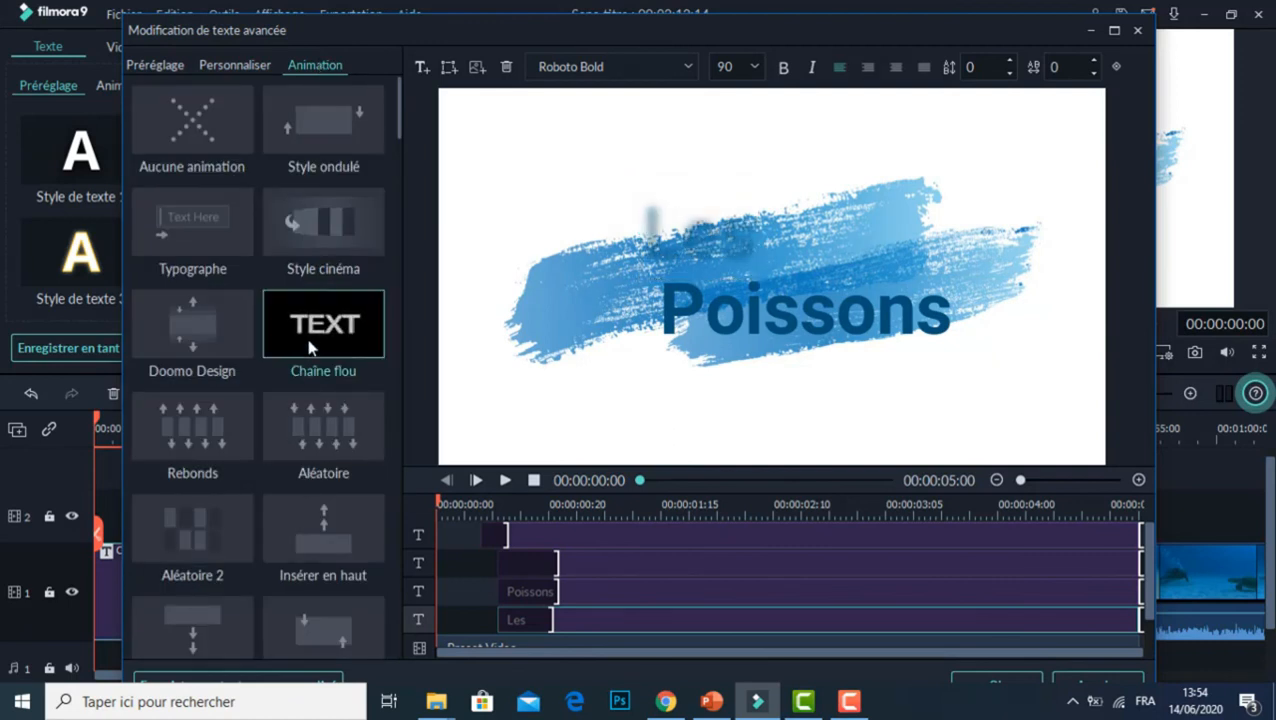
left_click(792, 318)
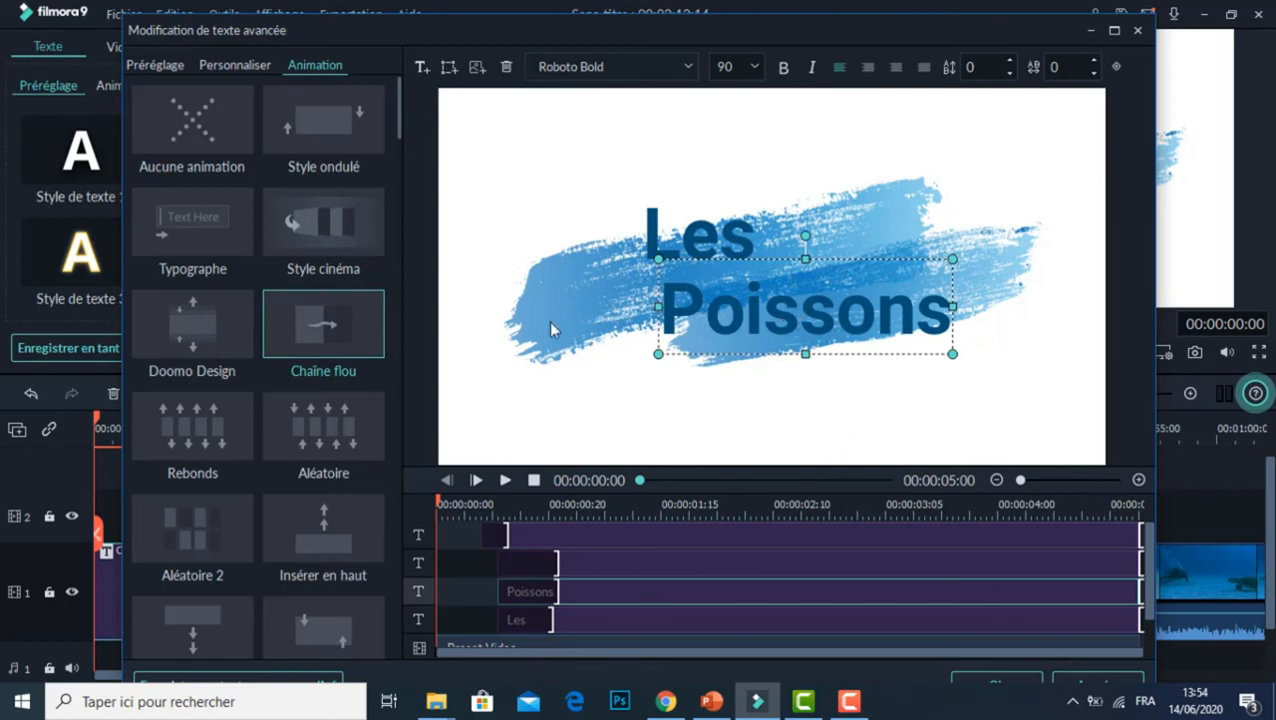
left_click(366, 318)
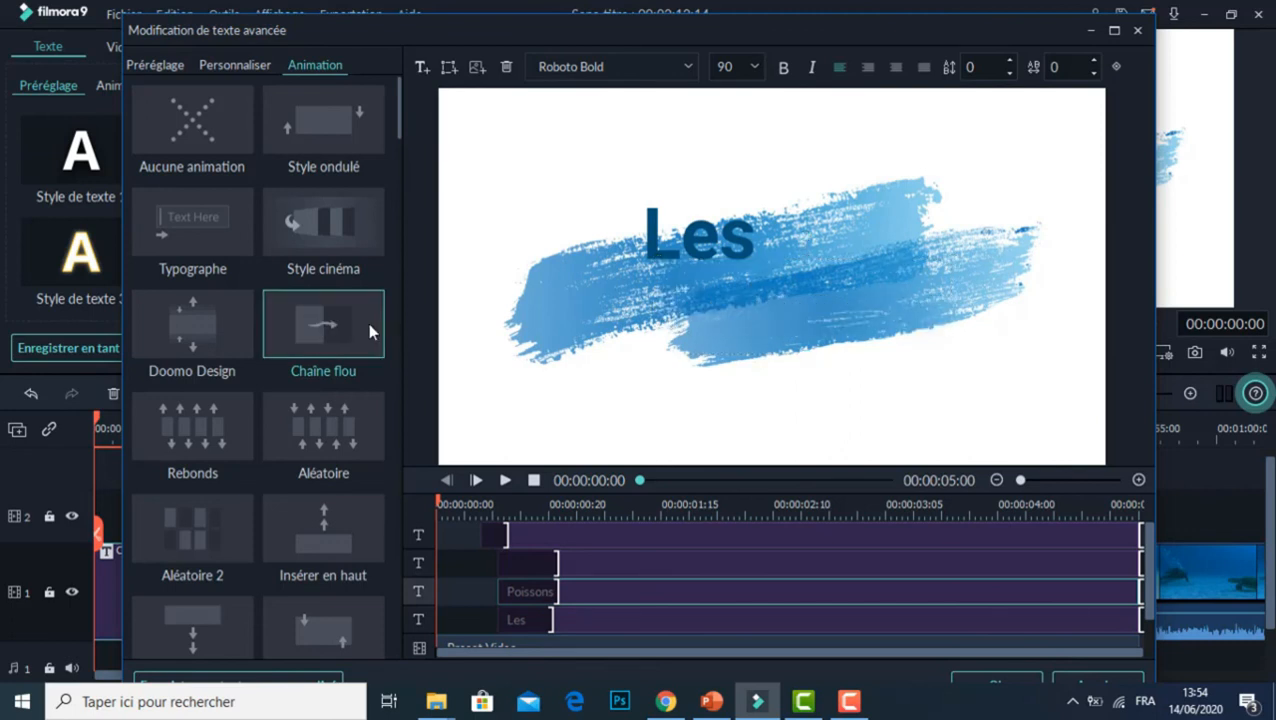
left_click(1030, 685)
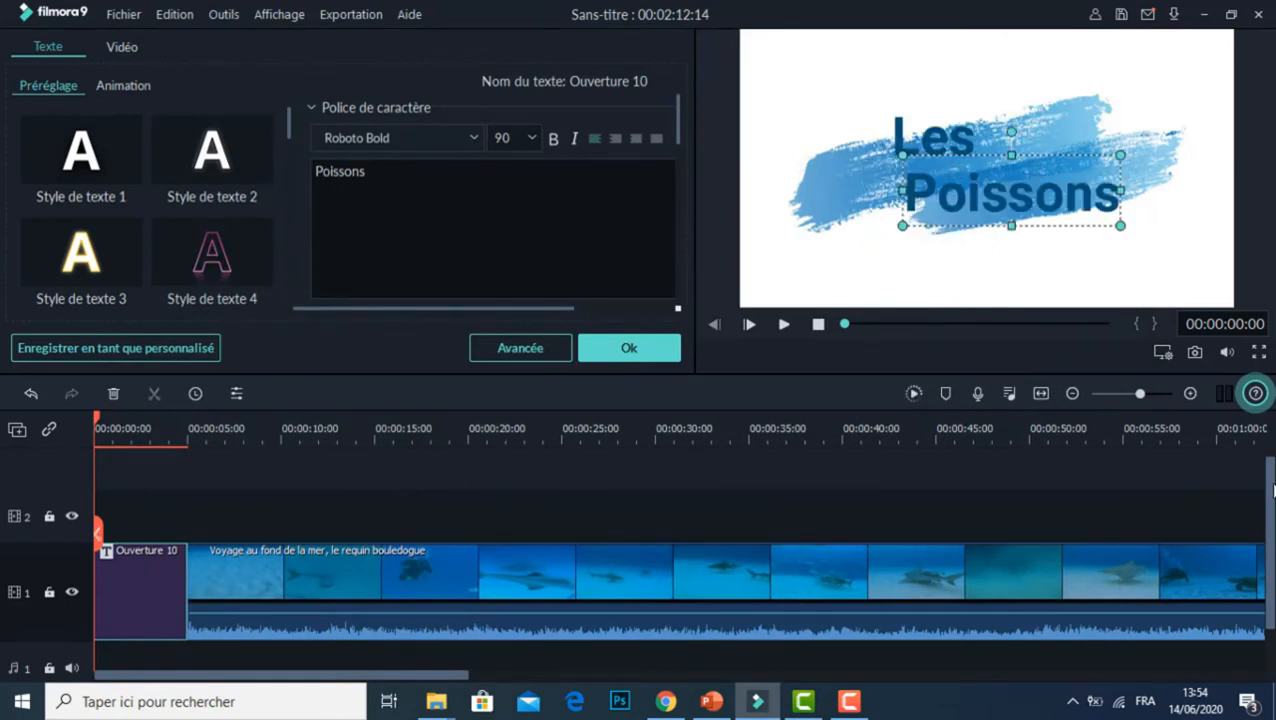
left_click_drag(1273, 490, 1273, 538)
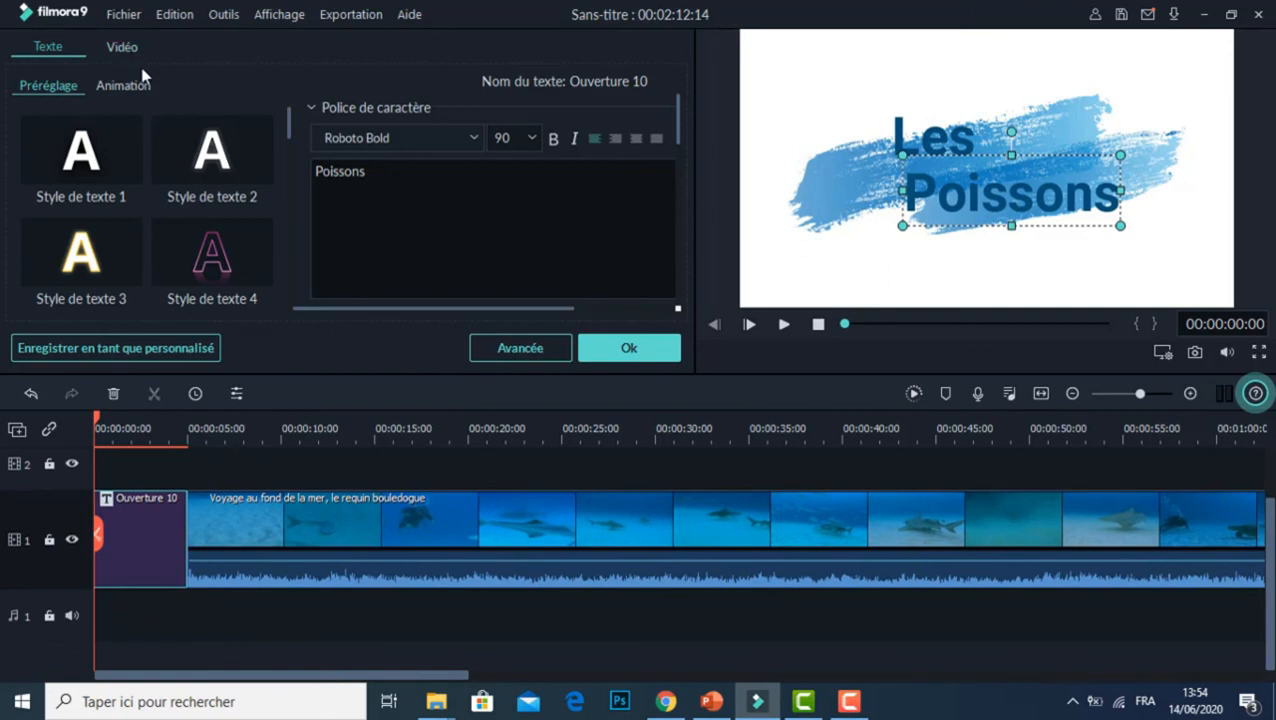
left_click(612, 355)
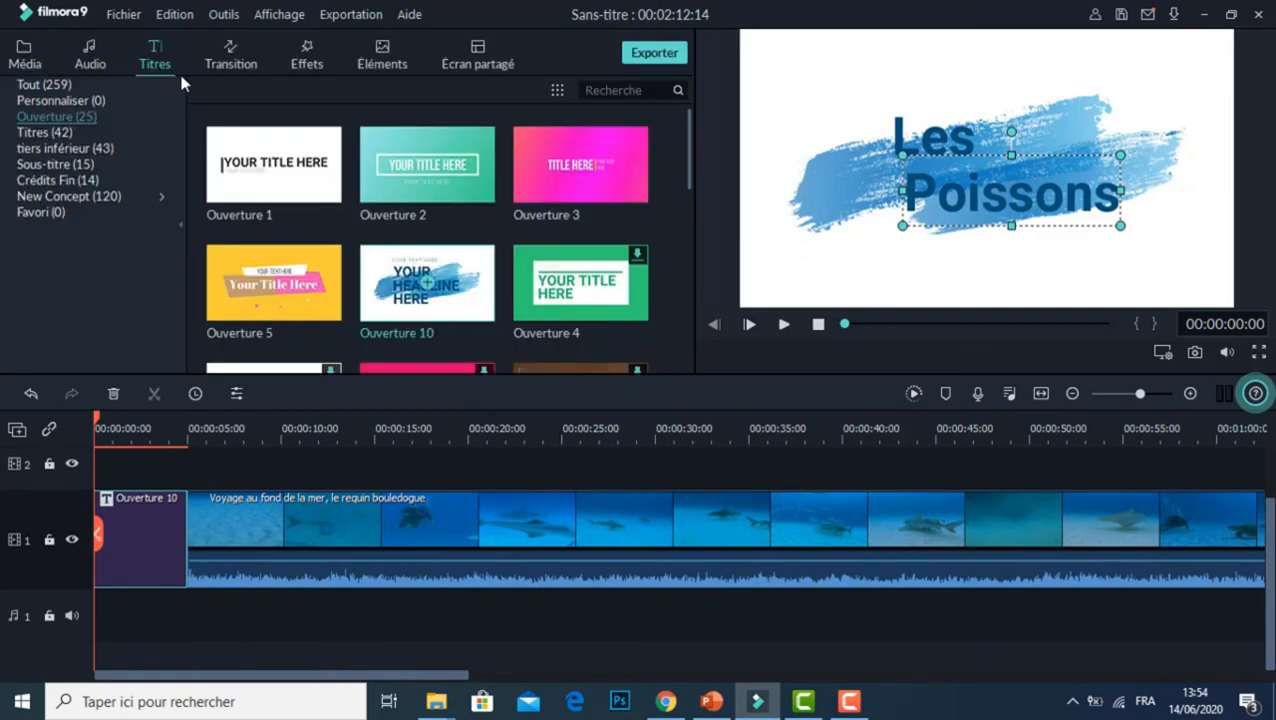
Step: Add the music "Always Dreaming - Same Town Forever" at the start of audio track 1 and trim it to the opening title's end
left_click(92, 60)
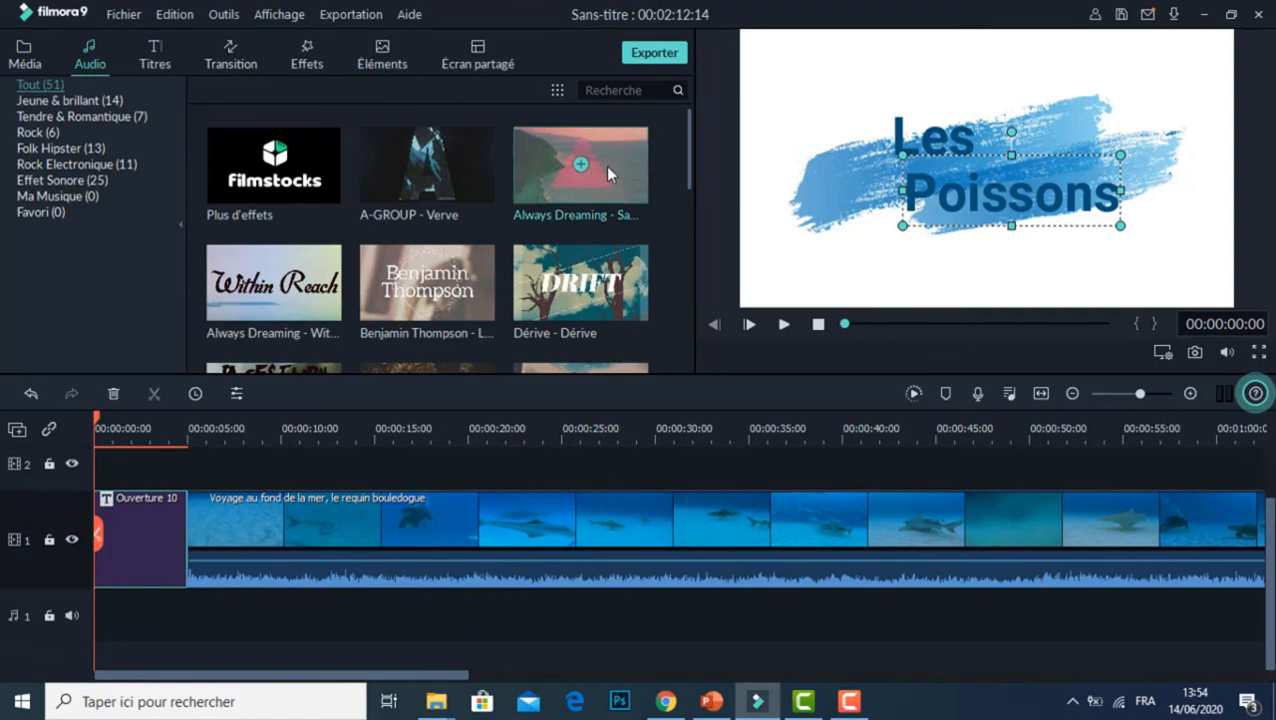
left_click_drag(612, 172, 85, 600)
left_click_drag(397, 686, 955, 688)
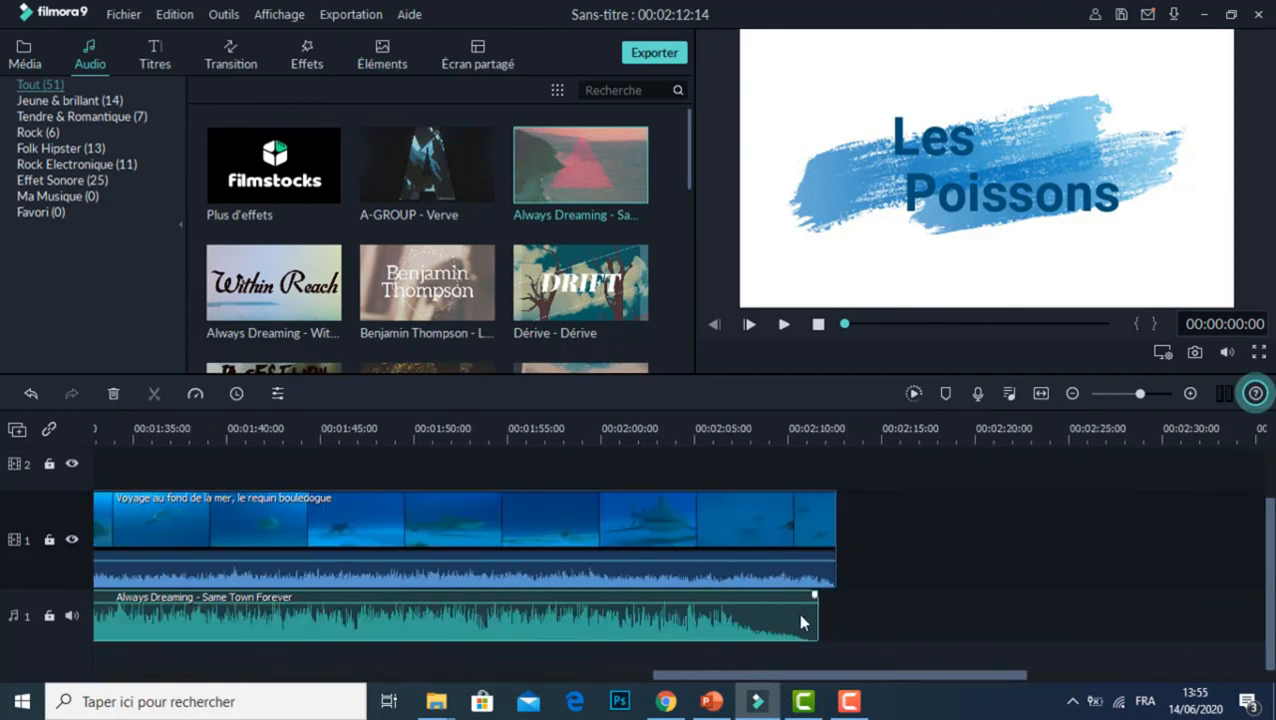
left_click_drag(818, 617, 188, 592)
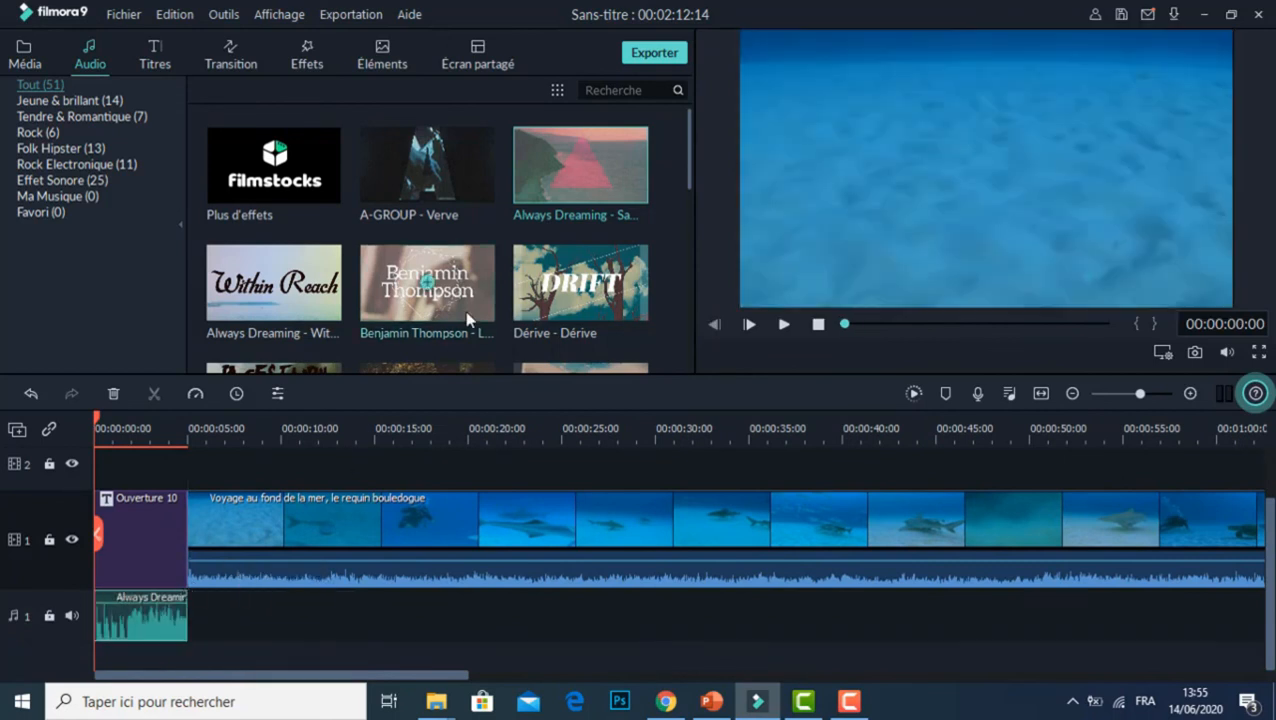
Step: Set the music clip's fade-in and fade-out to slightly under half of their ranges, then play back the opening
double_click(157, 620)
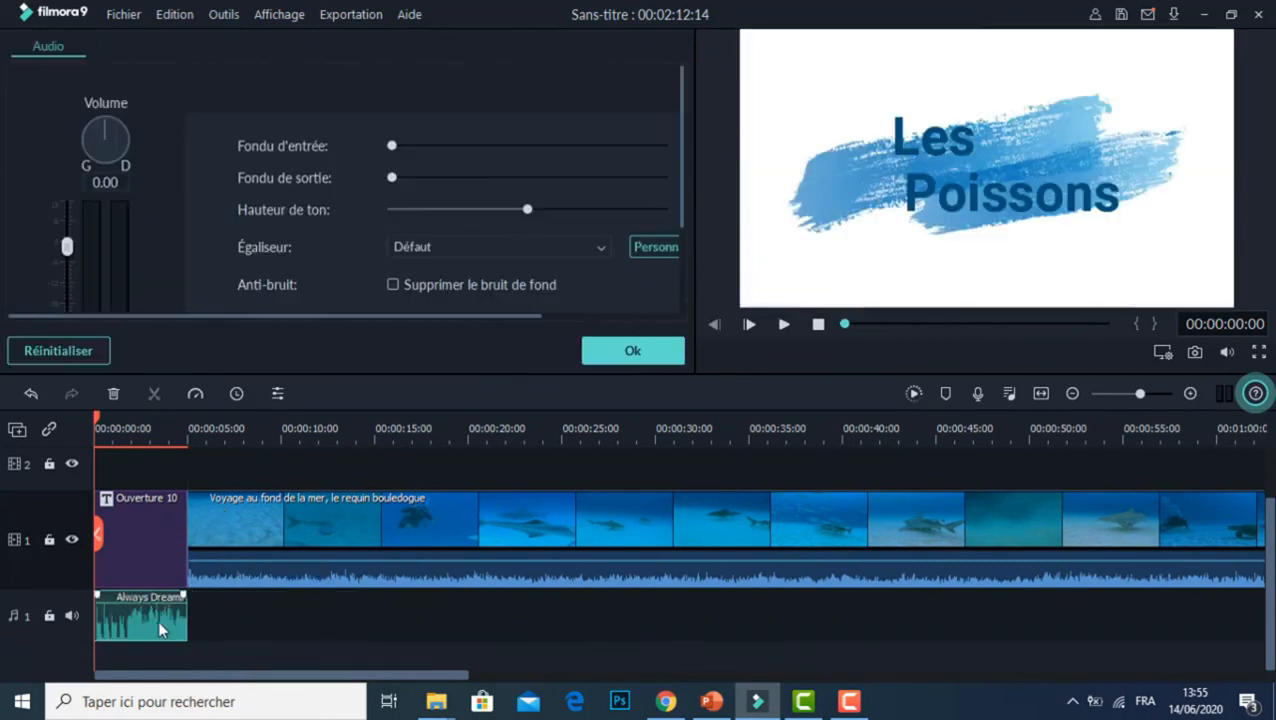
left_click_drag(390, 146, 638, 146)
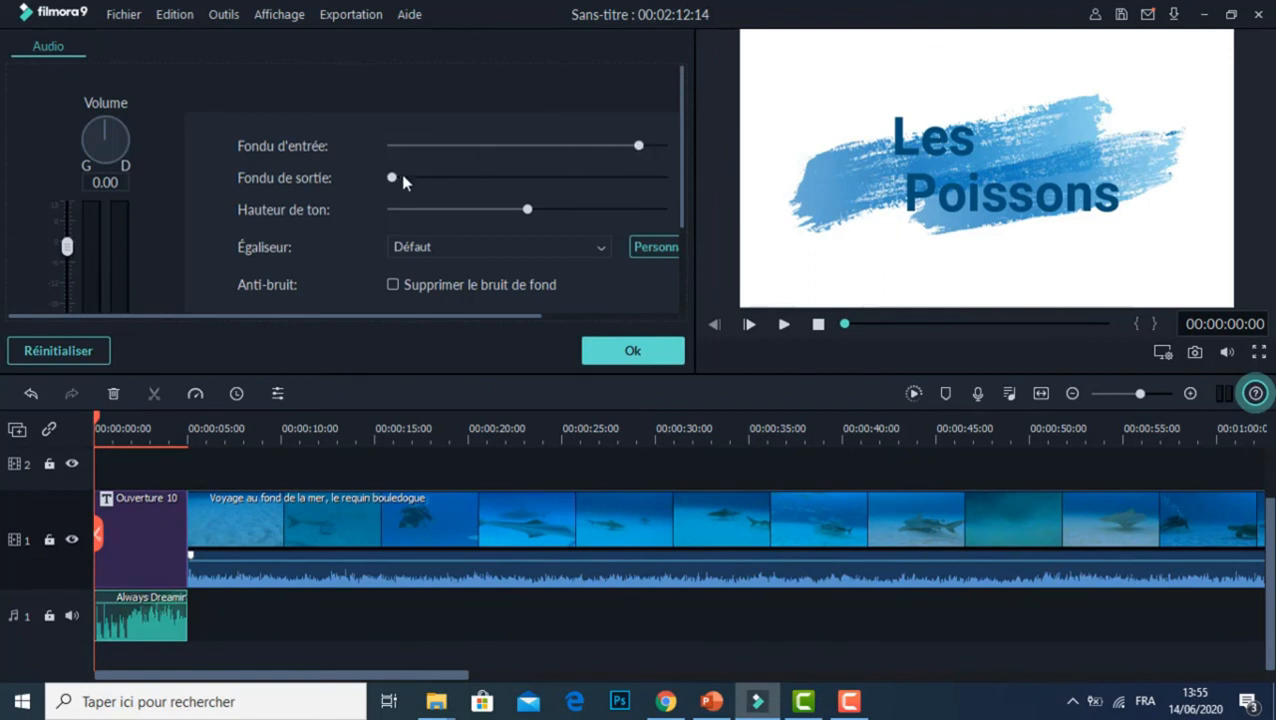
left_click_drag(391, 179, 501, 196)
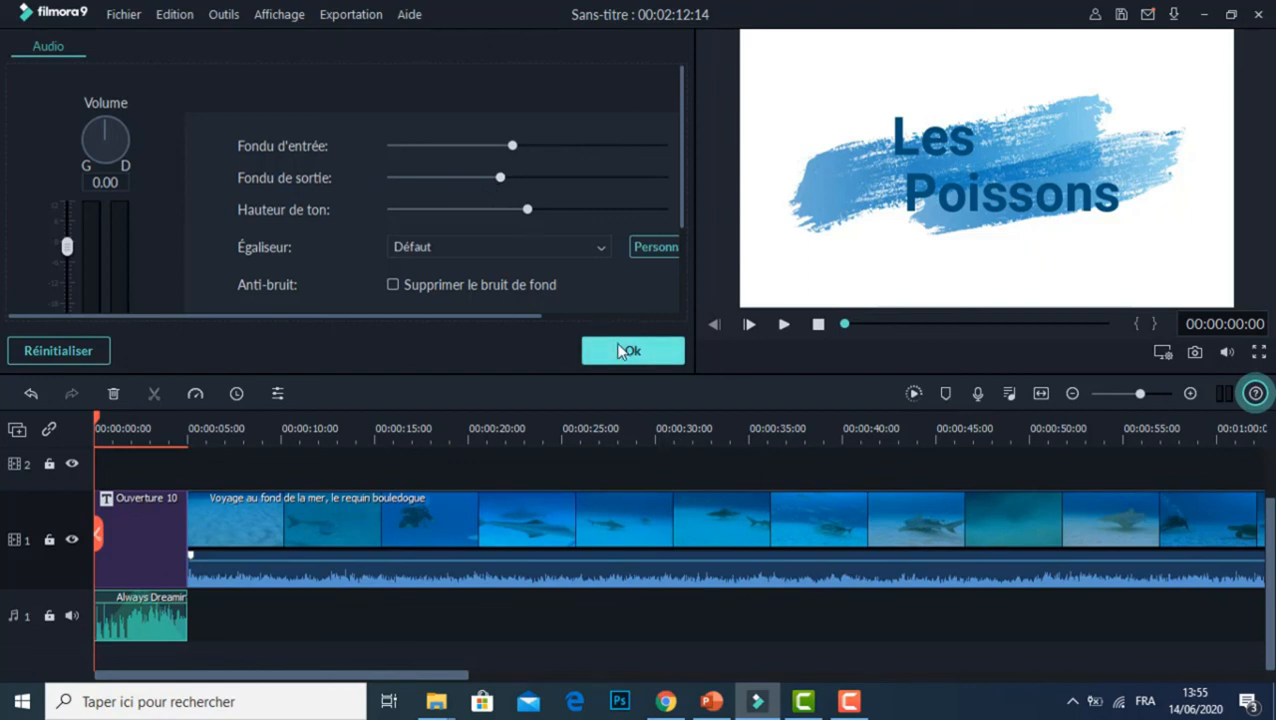
left_click(620, 350)
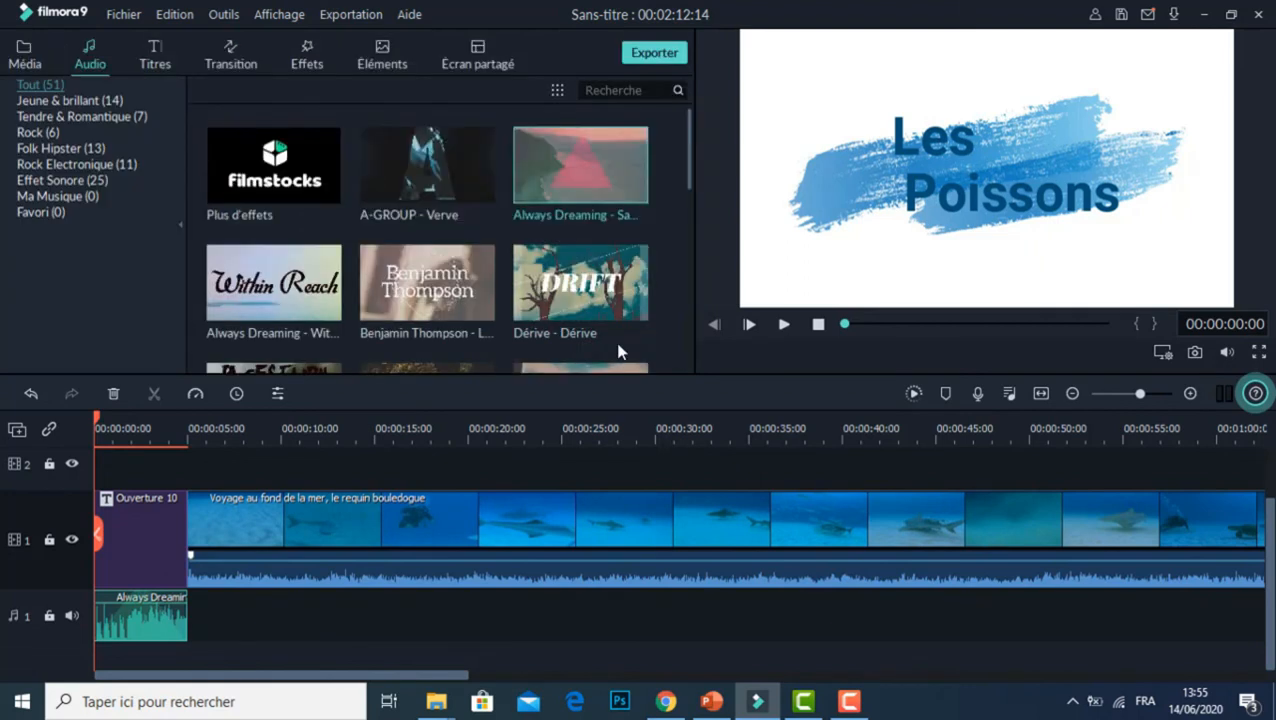
left_click(783, 328)
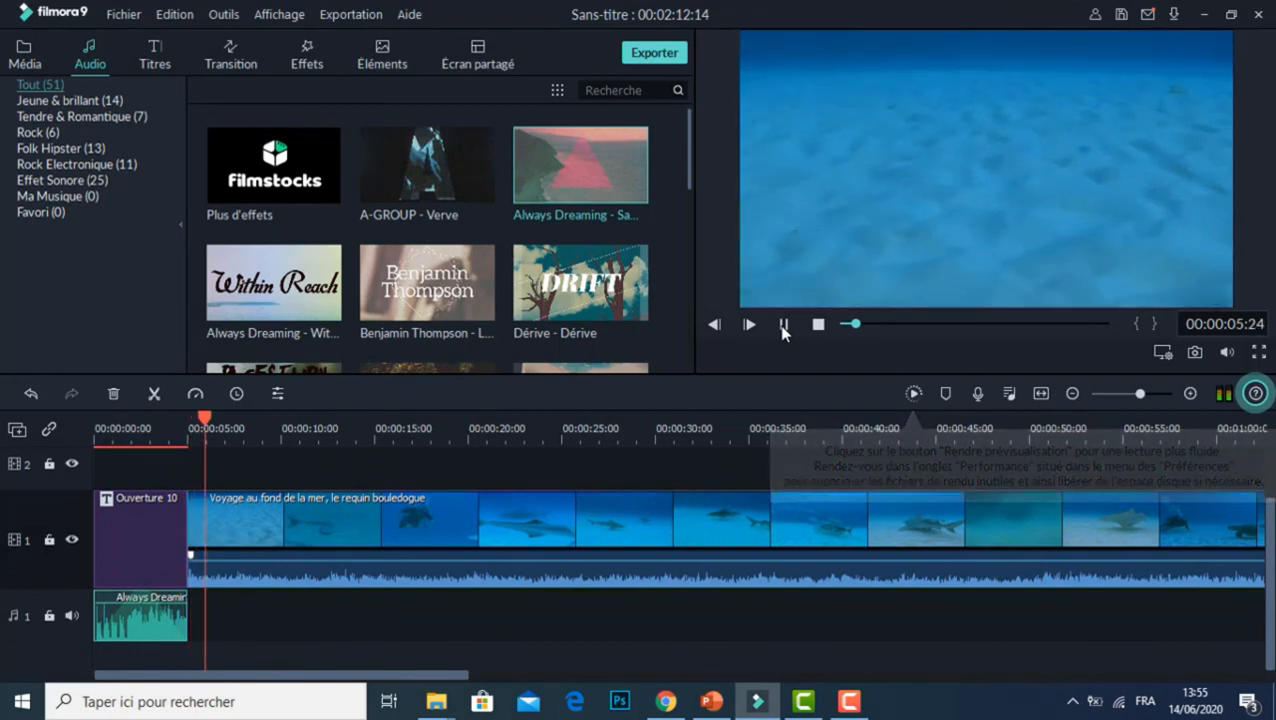
left_click(783, 326)
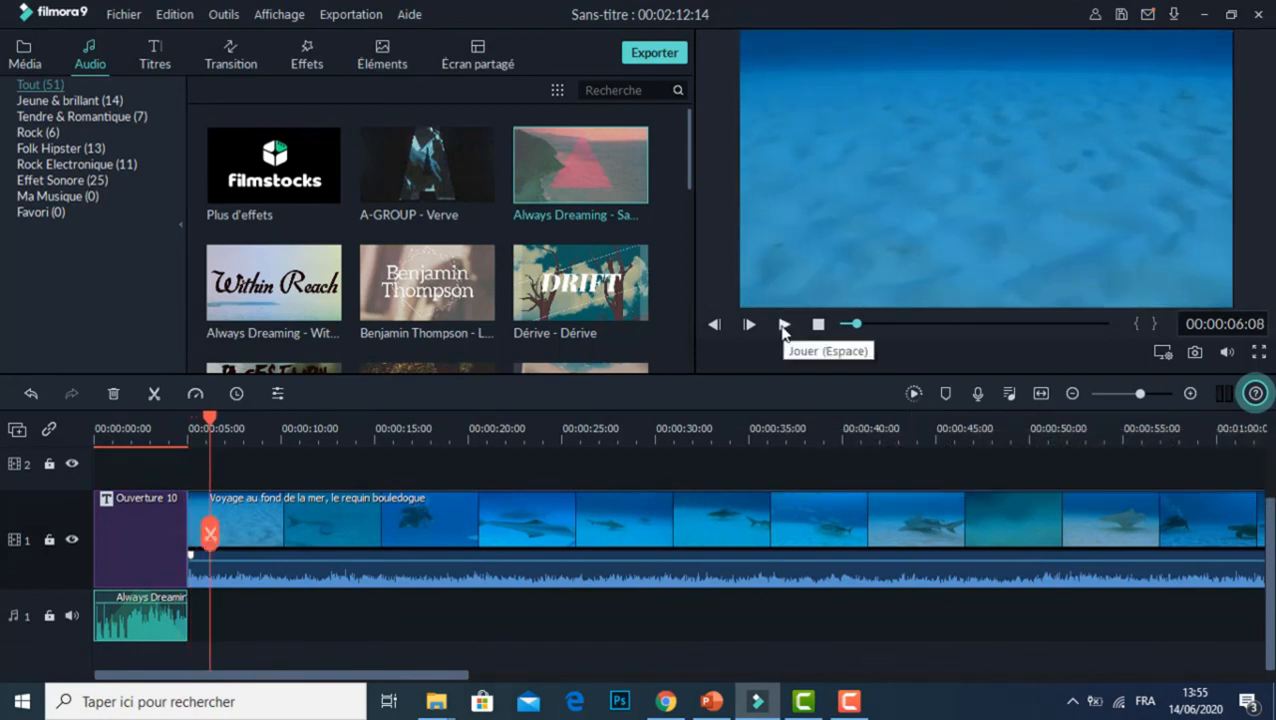